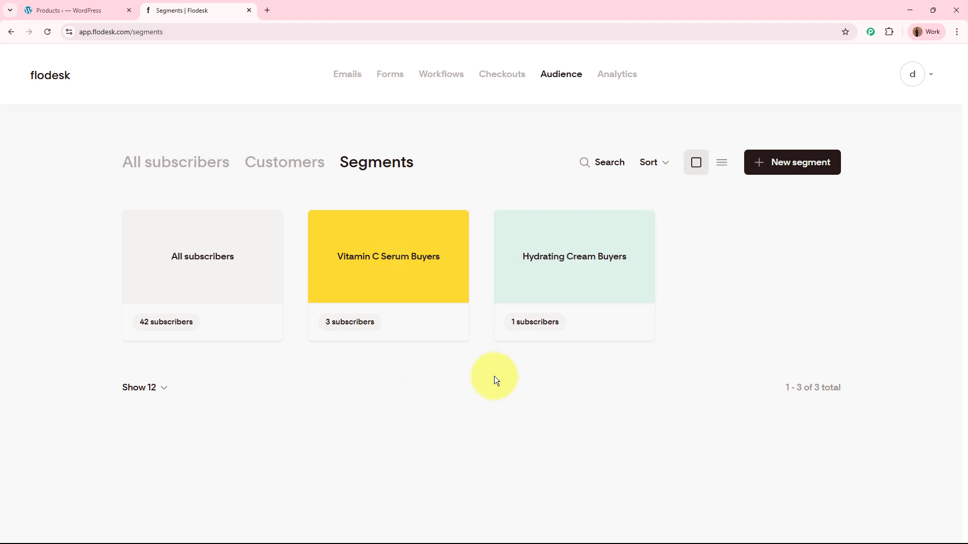
left_click(84, 10)
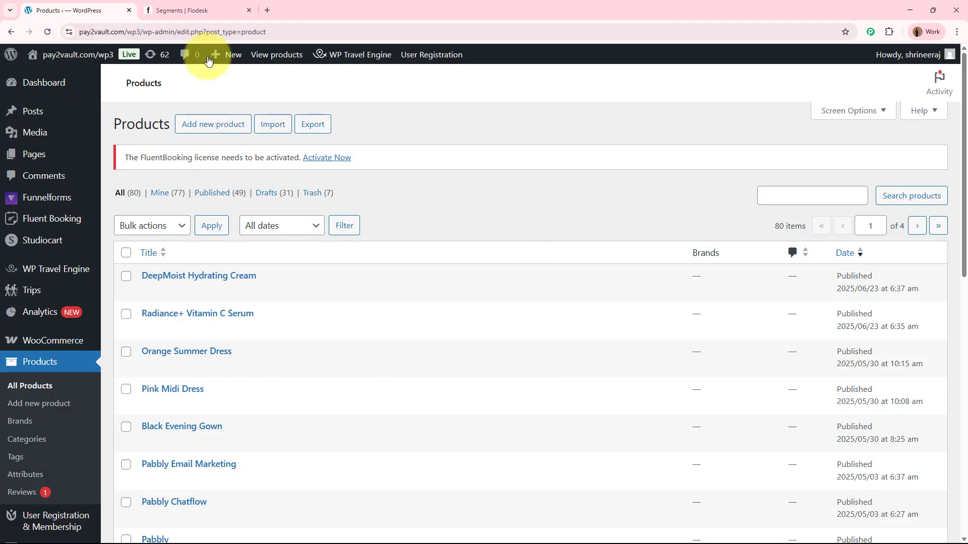
left_click(198, 9)
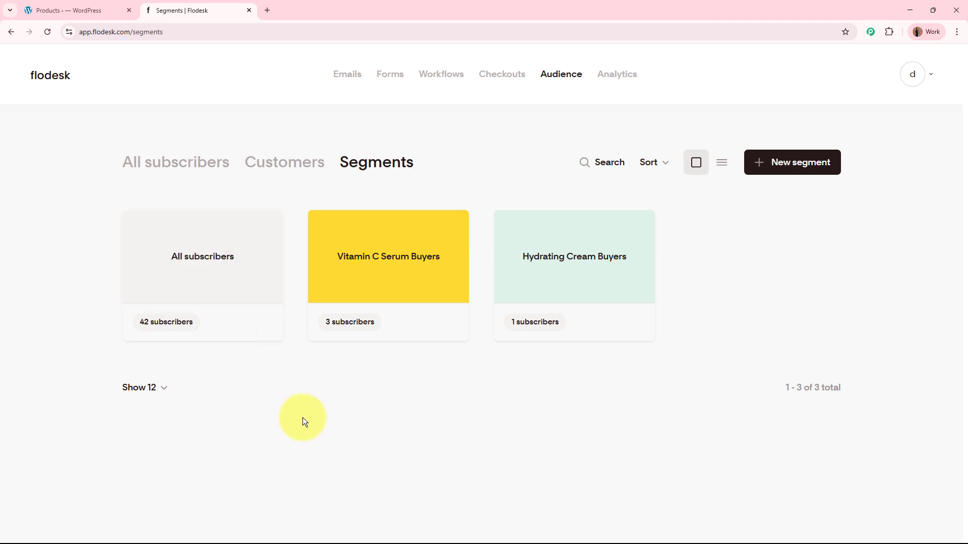
left_click(119, 11)
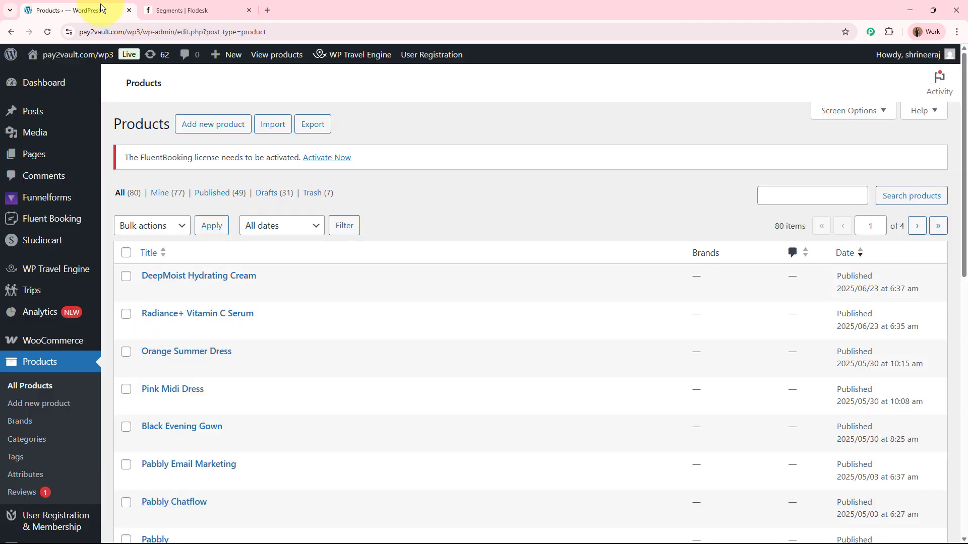
left_click(234, 17)
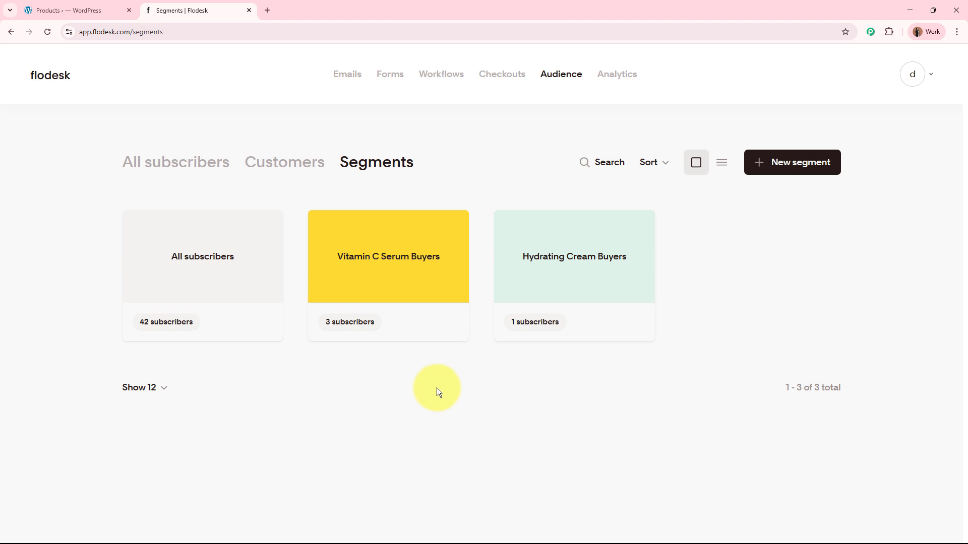
Step: Switch to the WordPress product list, open DeepMoist Hydrating Cream for editing and view its store page in a new tab
left_click(101, 10)
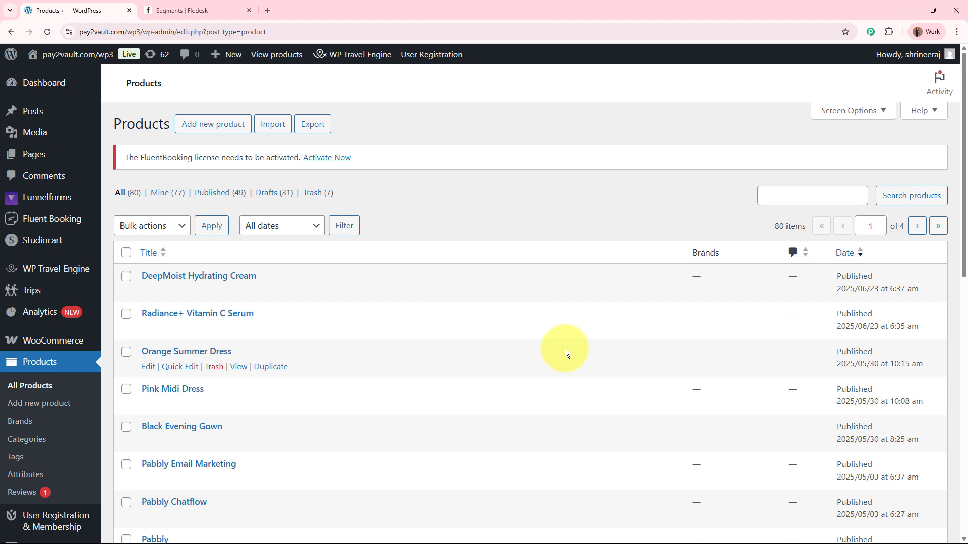
left_click(215, 281)
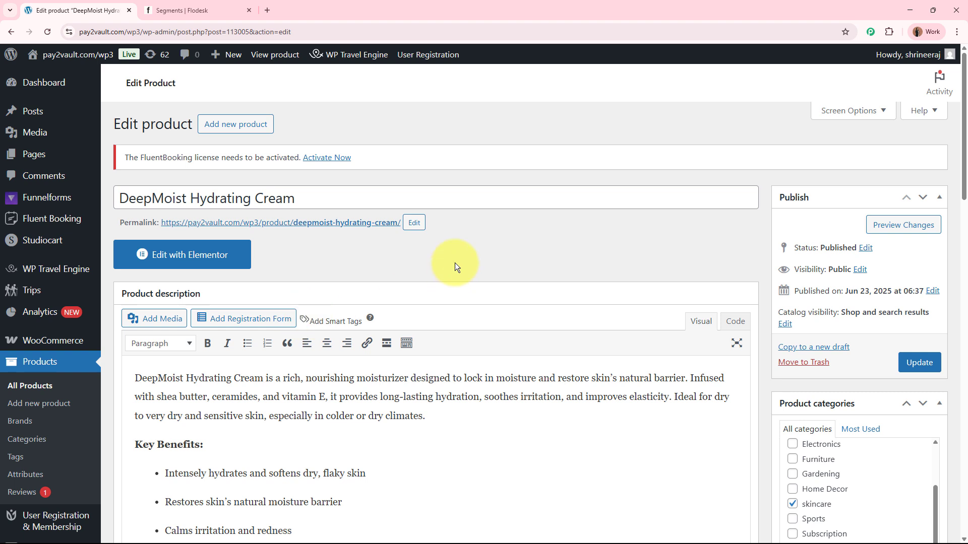
right_click(347, 223)
left_click(353, 234)
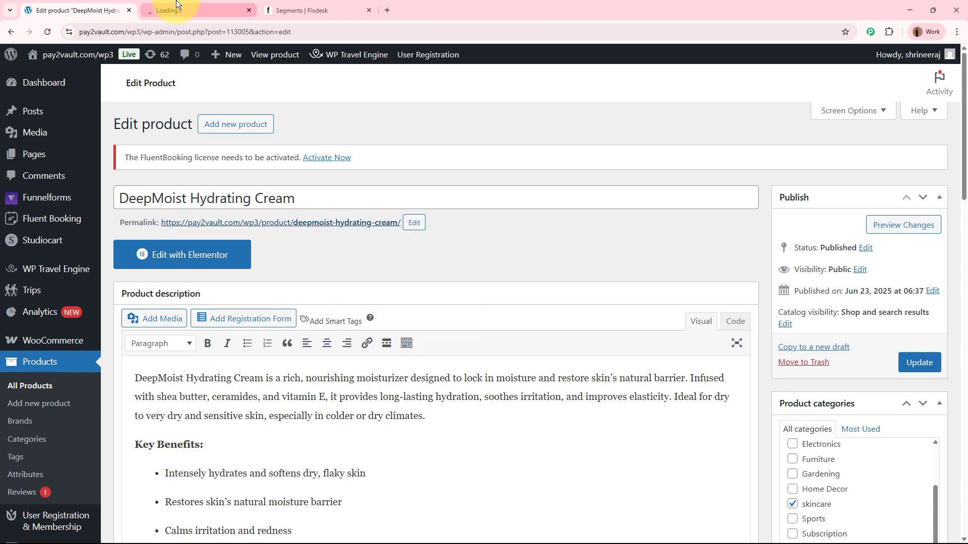
left_click(191, 10)
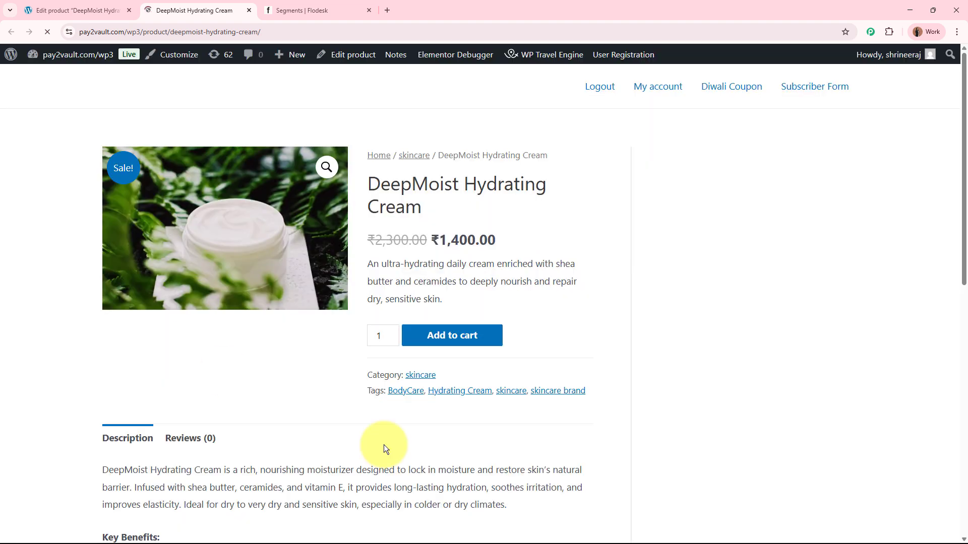
Step: Add one DeepMoist Hydrating Cream to the cart and proceed to checkout
left_click_drag(375, 184, 513, 193)
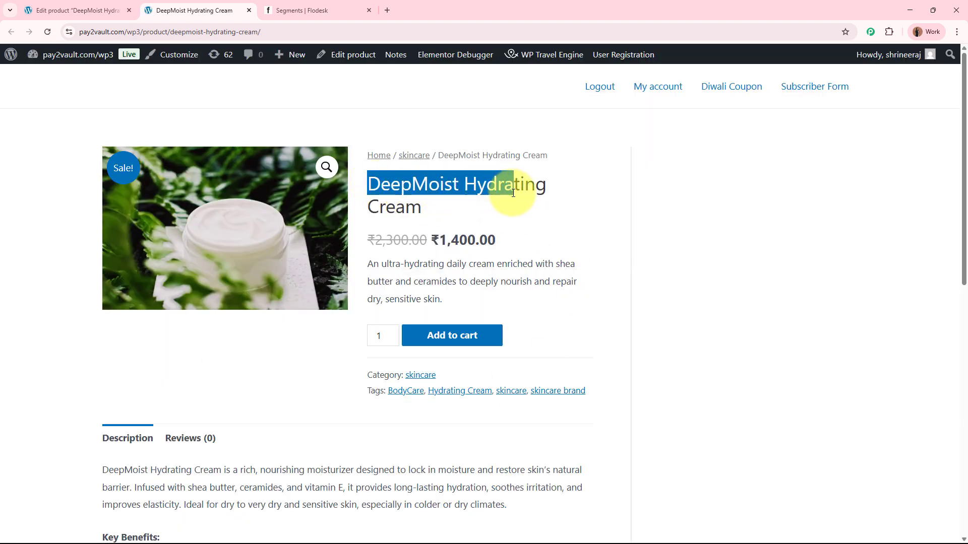
left_click(513, 193)
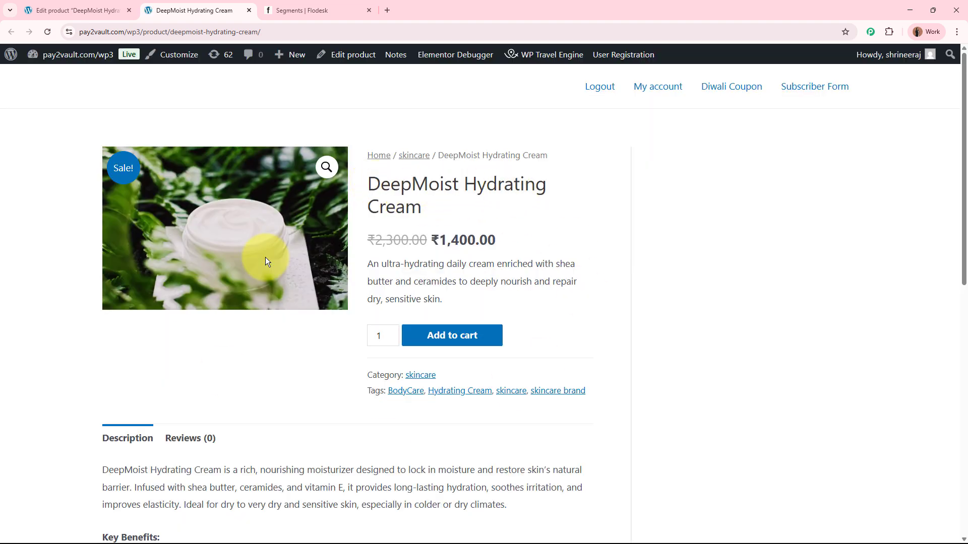
left_click(474, 347)
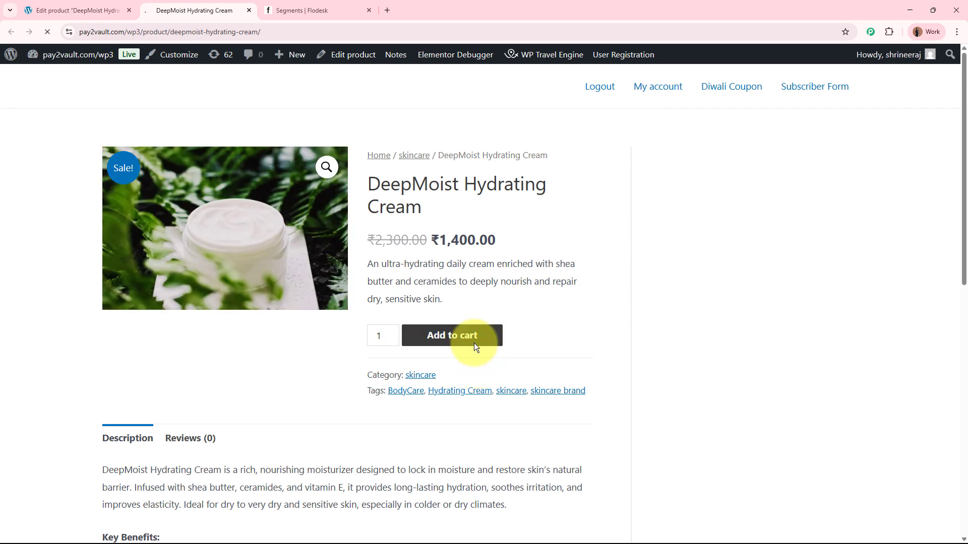
scroll(476, 346, "down", 5)
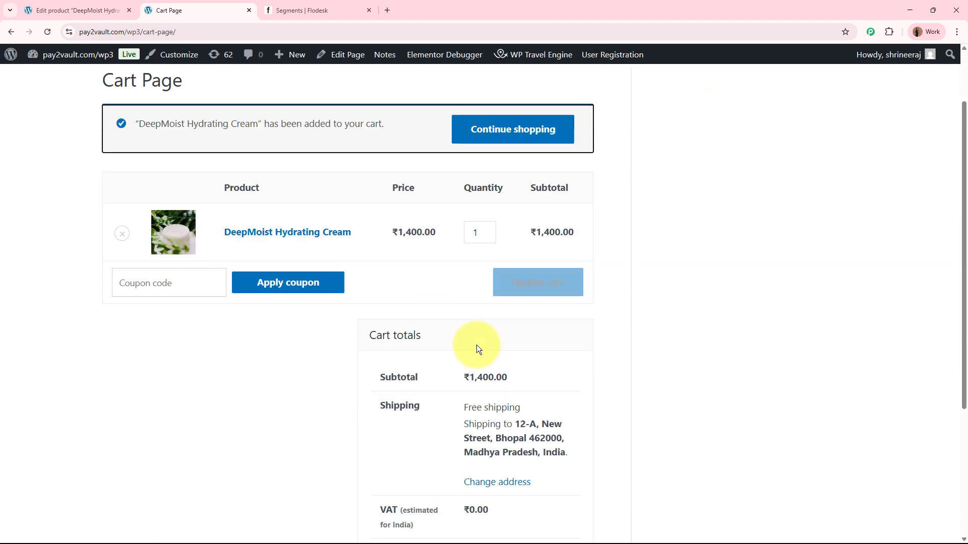
left_click(477, 400)
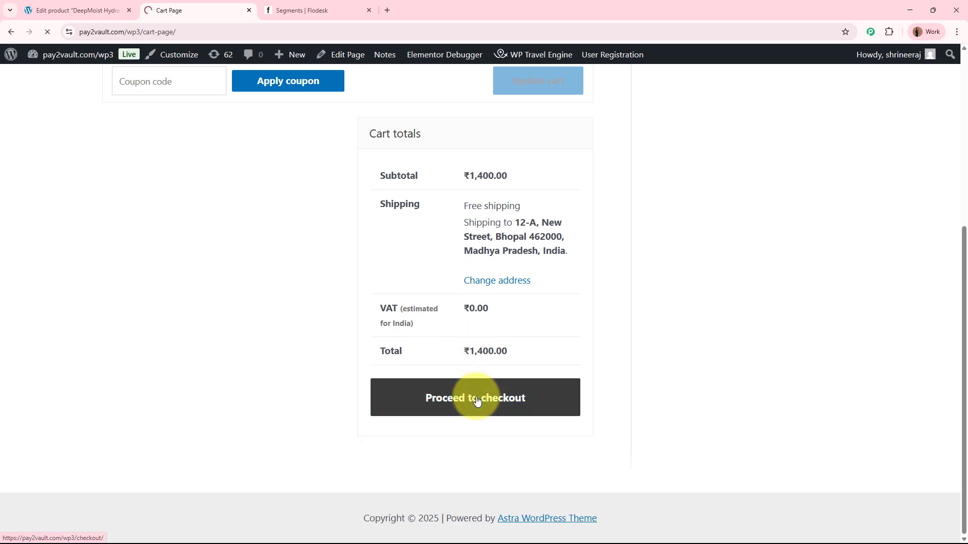
Step: Replace the first and last name in the billing details with the test customer's name
scroll(477, 401, "down", 3)
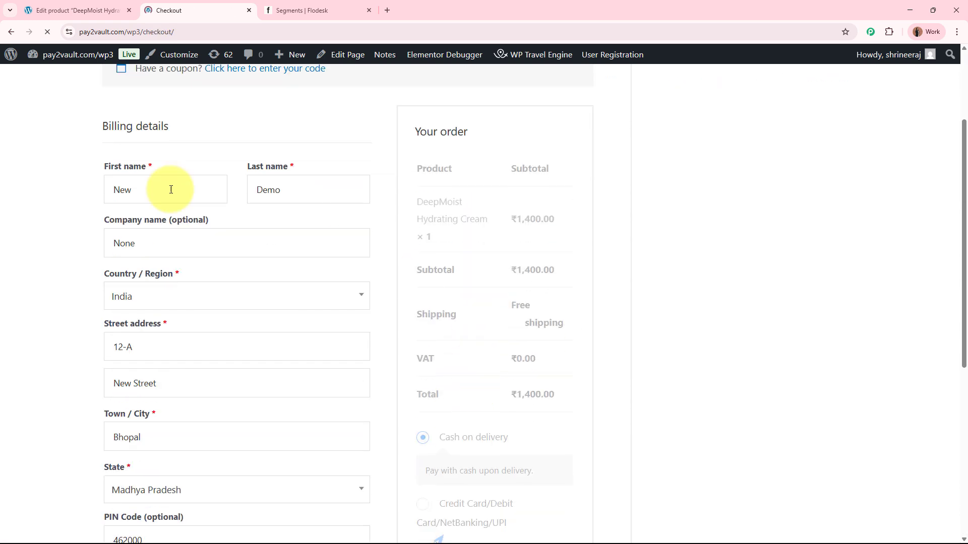
double_click(183, 185)
type("T")
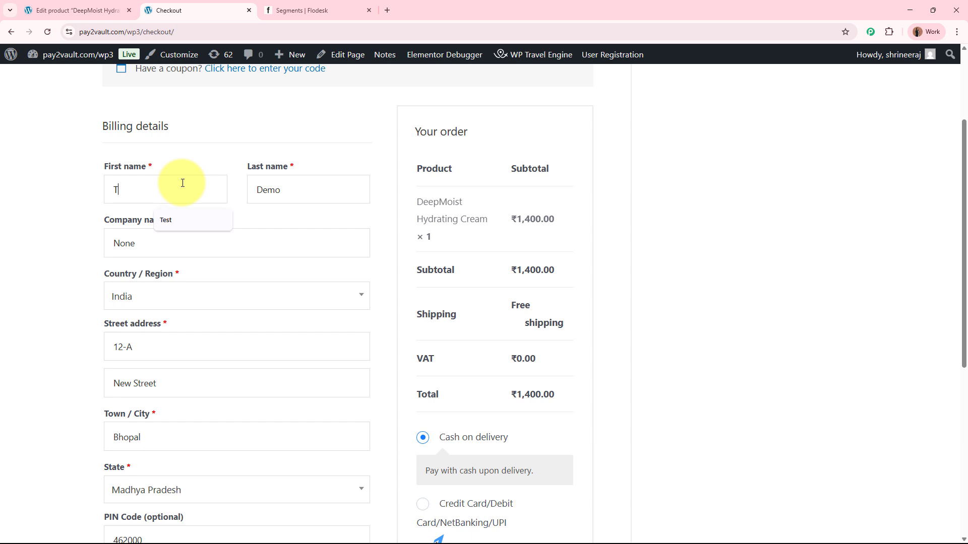
type("est")
double_click(276, 190)
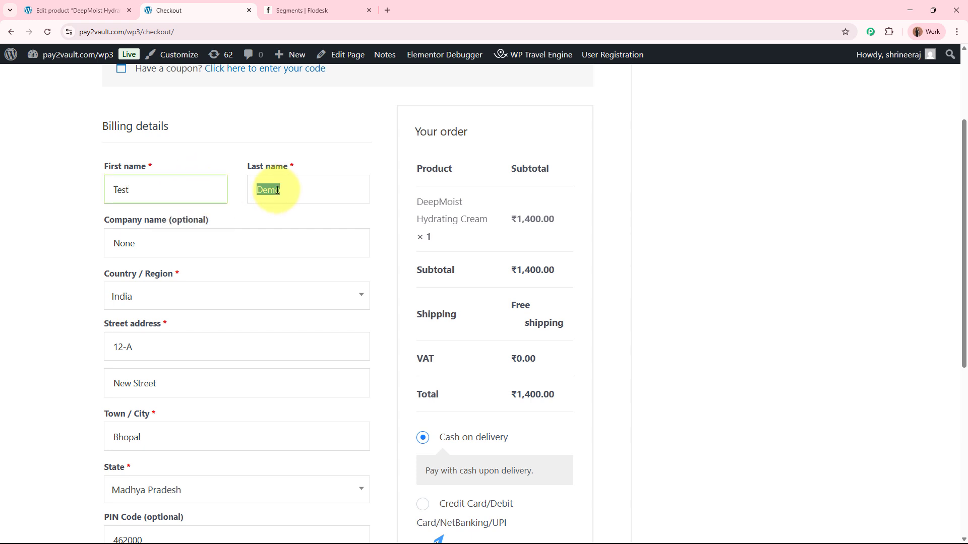
key("BackSpace")
type("Dummy")
Step: Replace both street address lines and the postal code in the billing details with the test customer's address
scroll(212, 180, "down", 3)
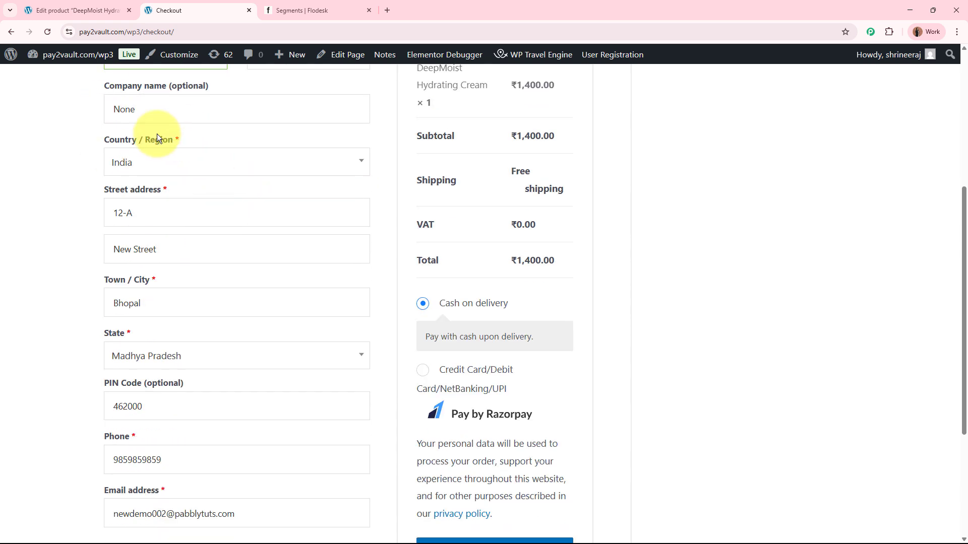
triple_click(163, 213)
type("123")
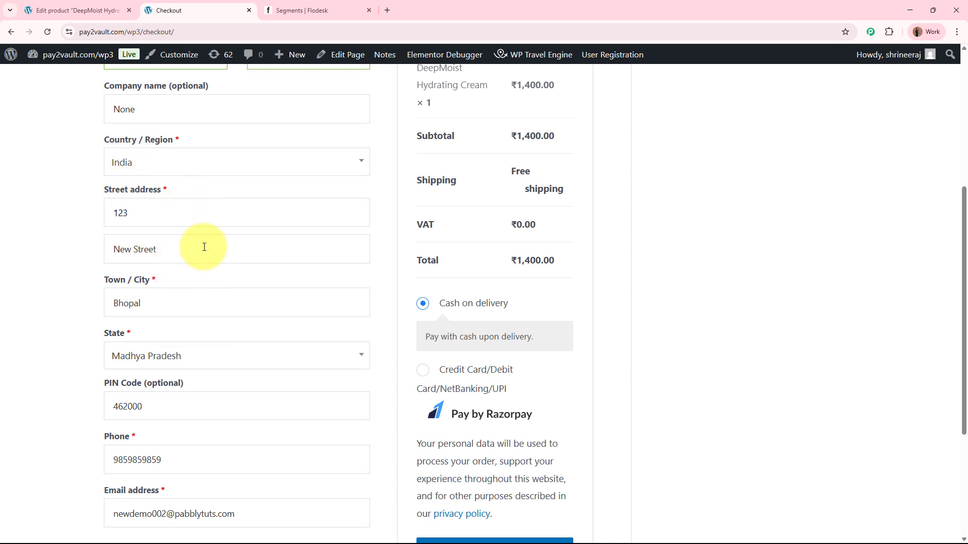
left_click_drag(131, 249, 106, 240)
type("Old")
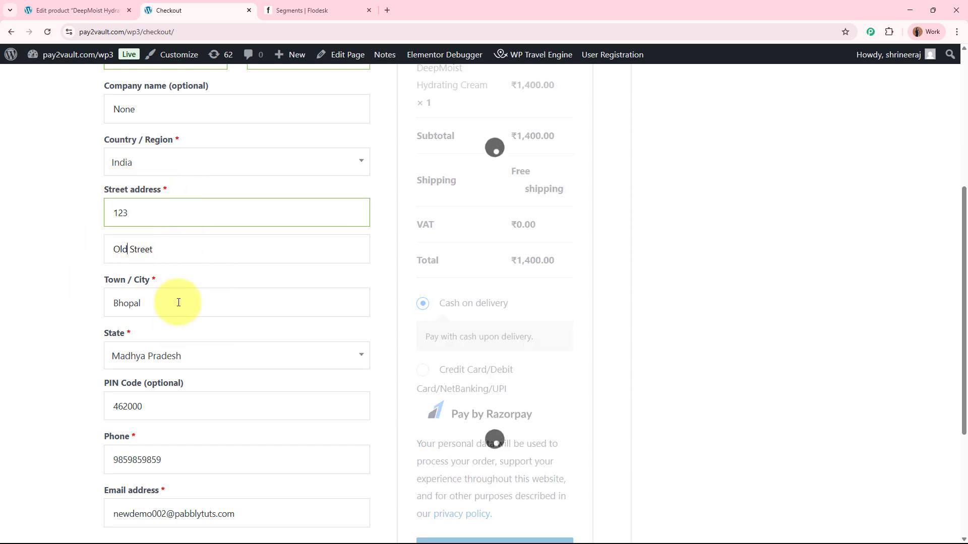
left_click(151, 302)
scroll(38, 307, "down", 3)
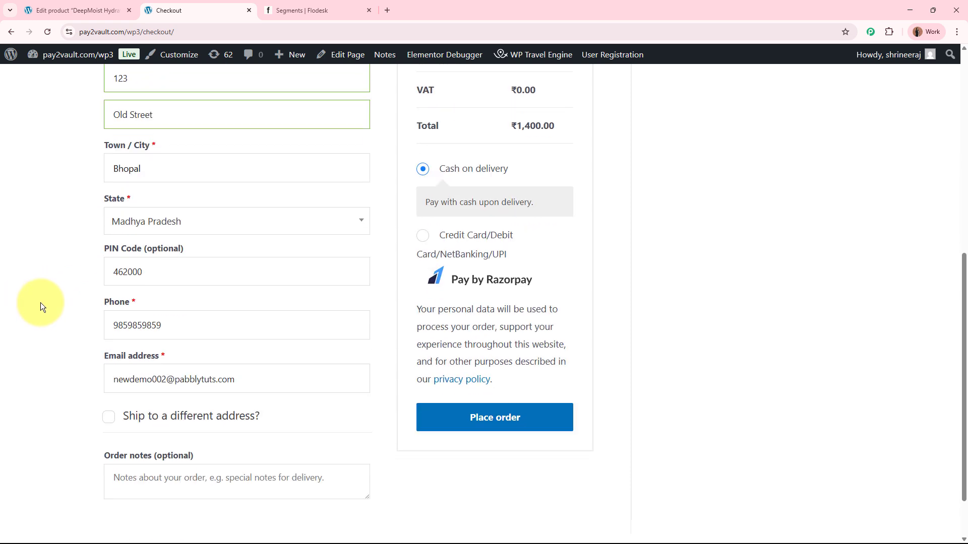
left_click(158, 276)
key("BackSpace")
key("BackSpace")
type("11")
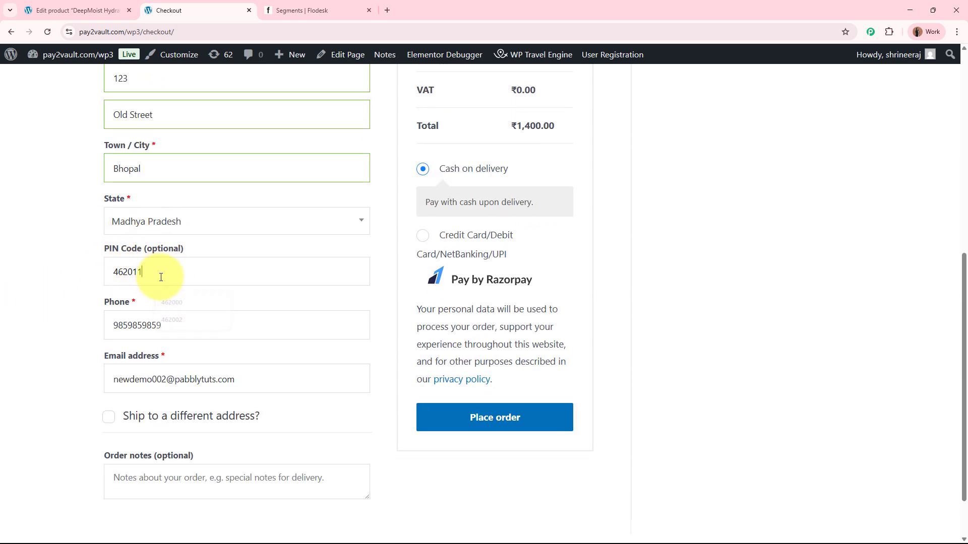
Step: Replace the billing phone number and email address with the test customer's contact details
double_click(189, 326)
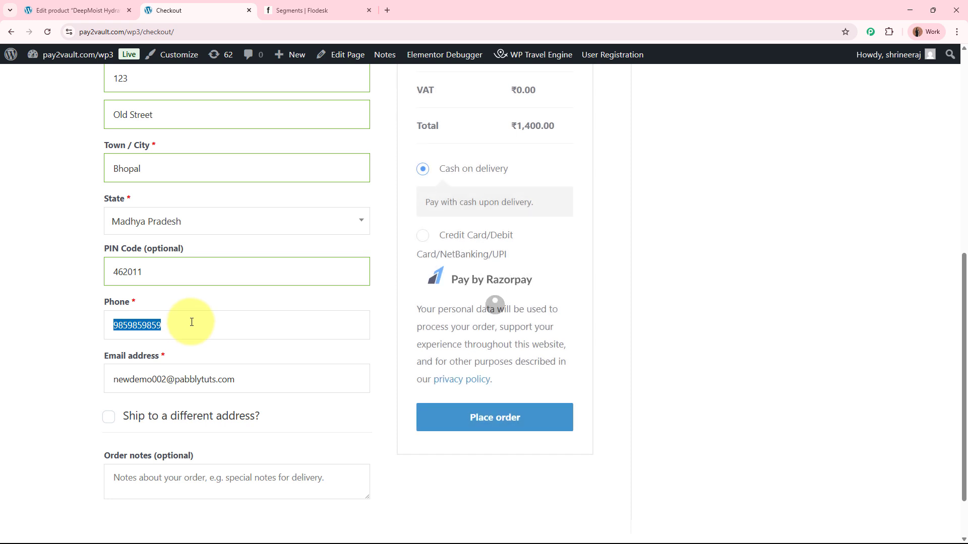
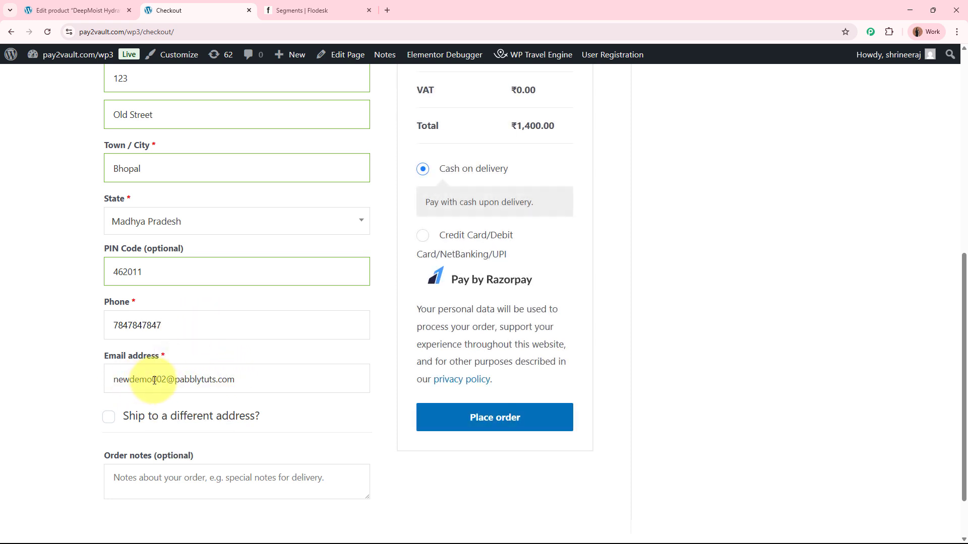
left_click_drag(152, 380, 85, 382)
type("testdummy")
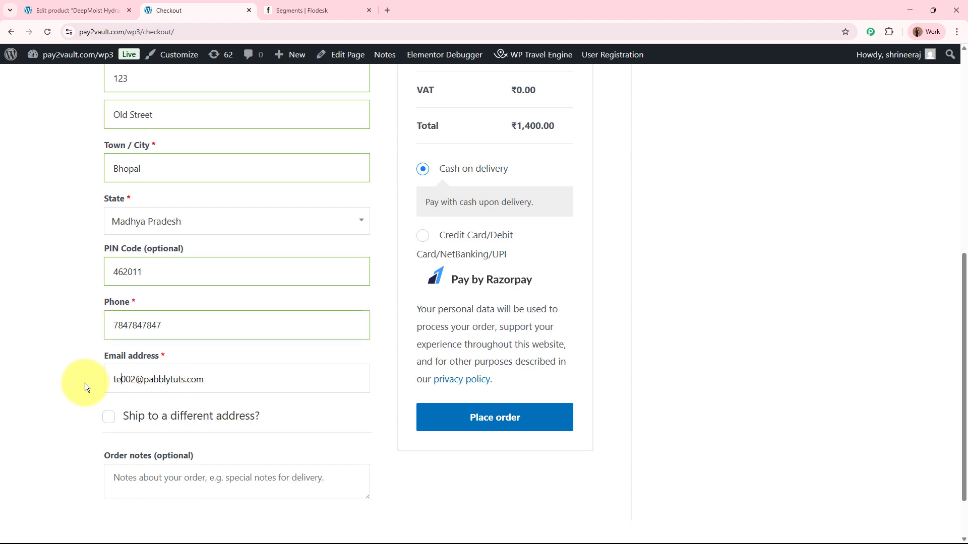
key("Delete")
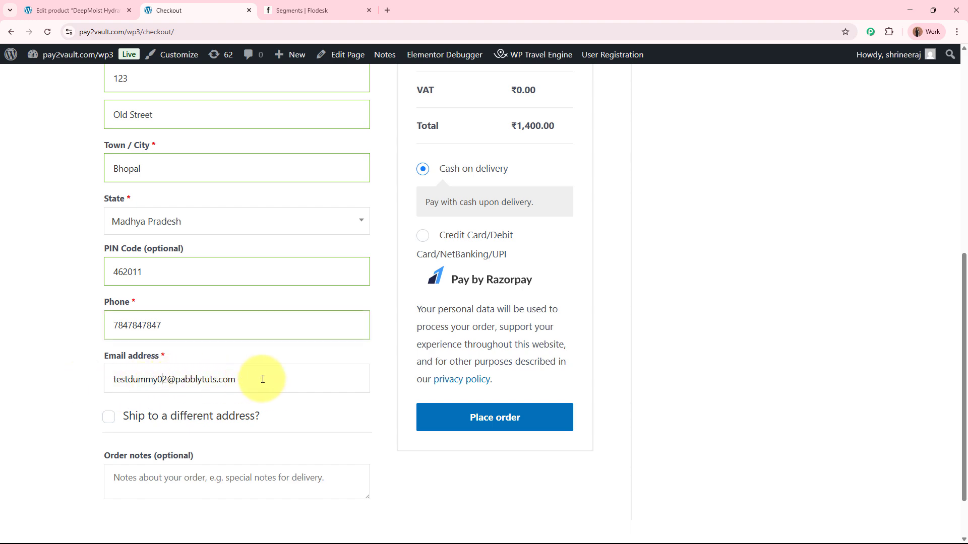
Step: Place the order with cash on delivery and review the order confirmation with its product and address details
scroll(253, 373, "up", 5)
scroll(252, 373, "down", 6)
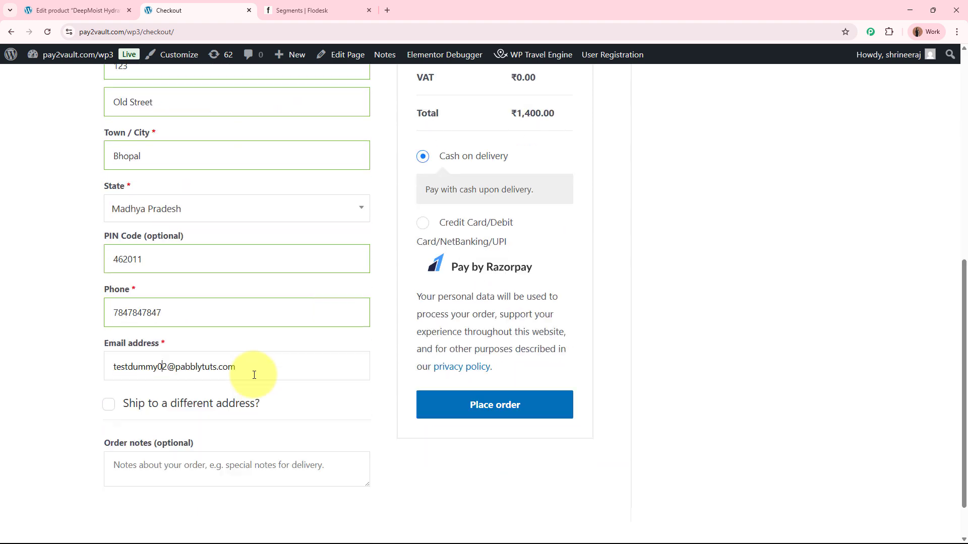
left_click(506, 352)
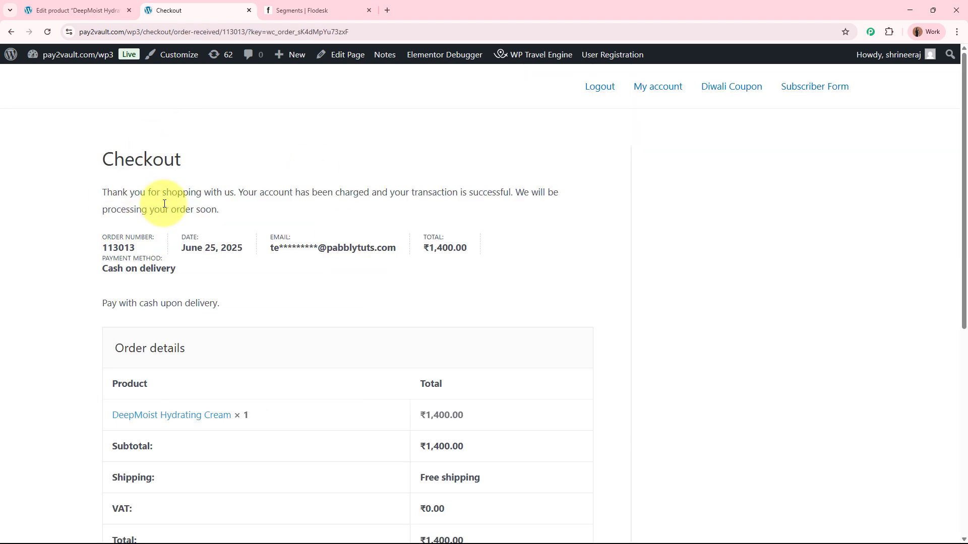
left_click_drag(95, 194, 244, 193)
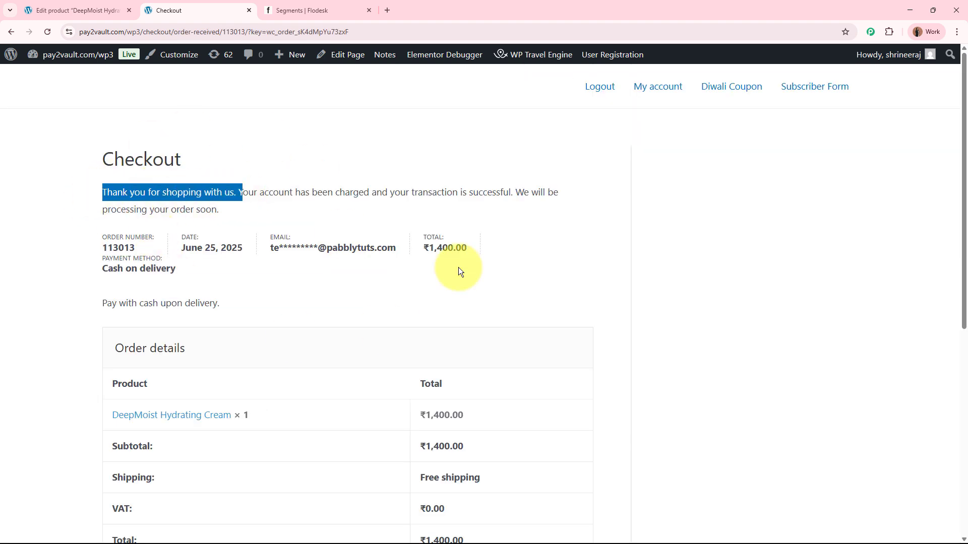
left_click(560, 288)
scroll(561, 288, "down", 5)
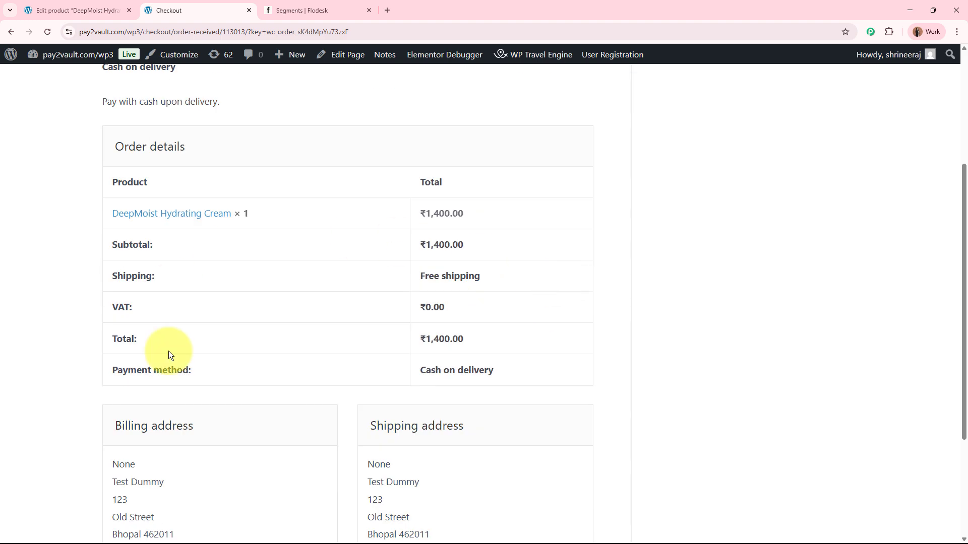
scroll(558, 339, "down", 2)
scroll(559, 339, "up", 7)
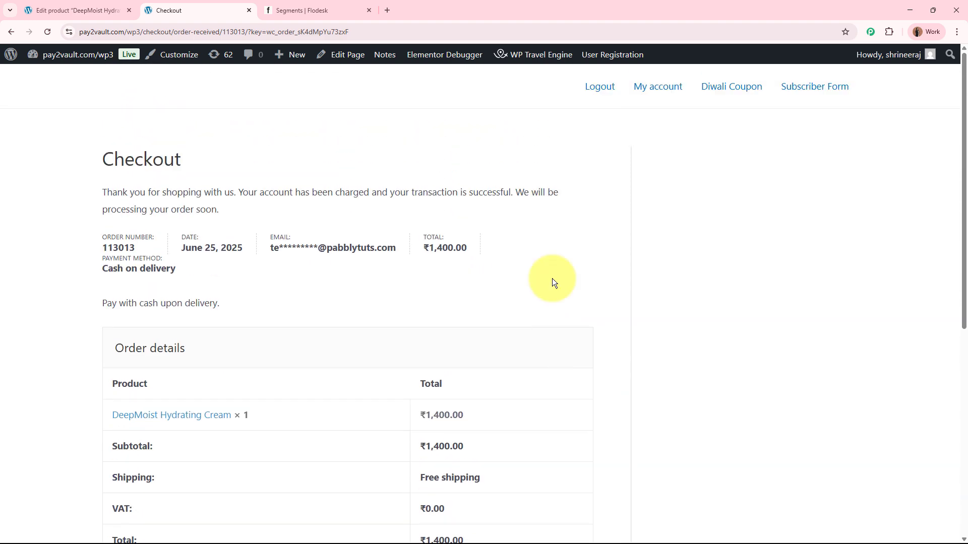
Step: Switch to Flodesk, refresh the segments, and open the test customer's subscriber profile from the Hydrating Cream Buyers segment
left_click(286, 6)
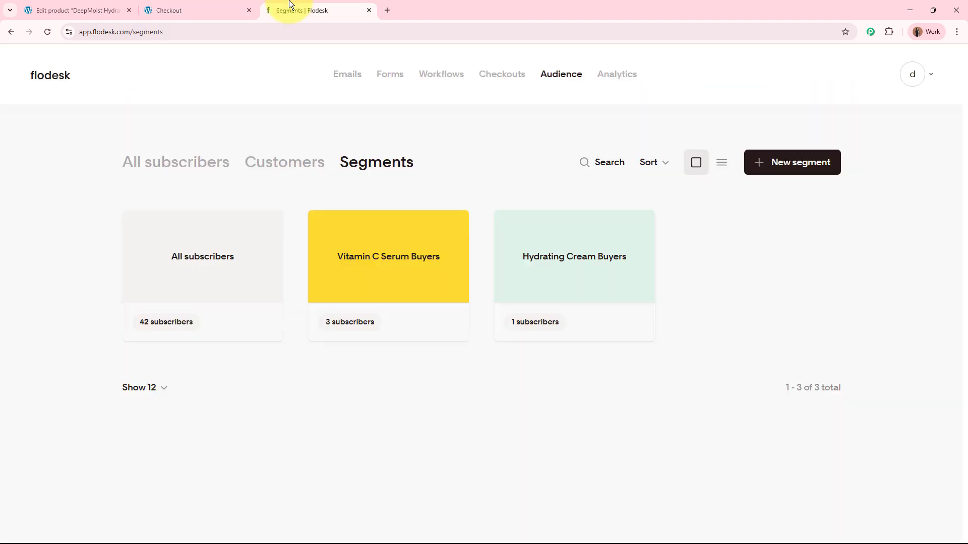
left_click(48, 33)
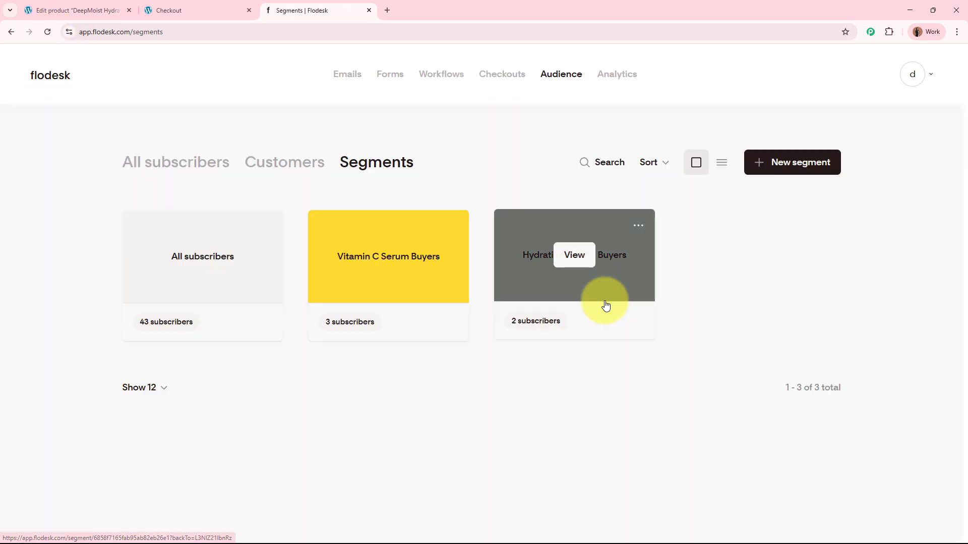
left_click(605, 305)
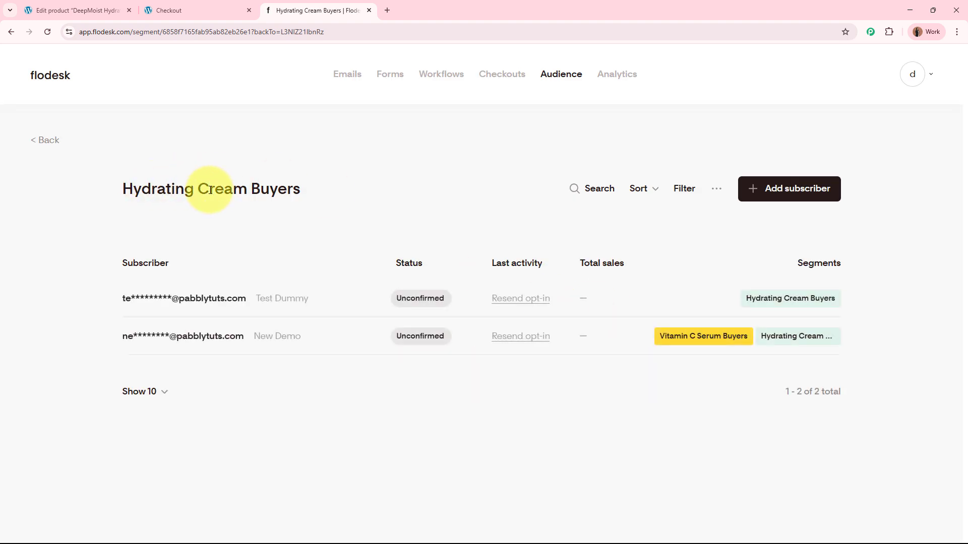
left_click(226, 302)
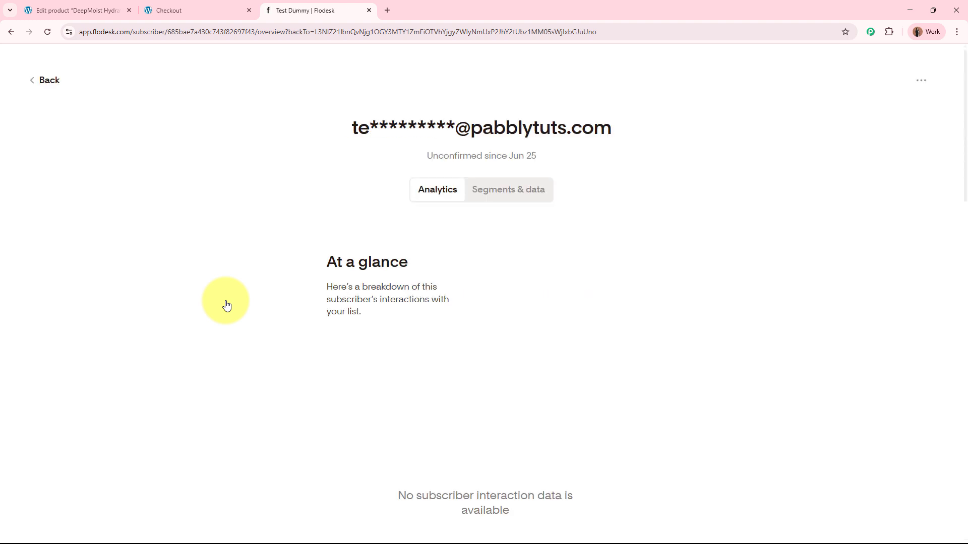
left_click_drag(351, 126, 615, 127)
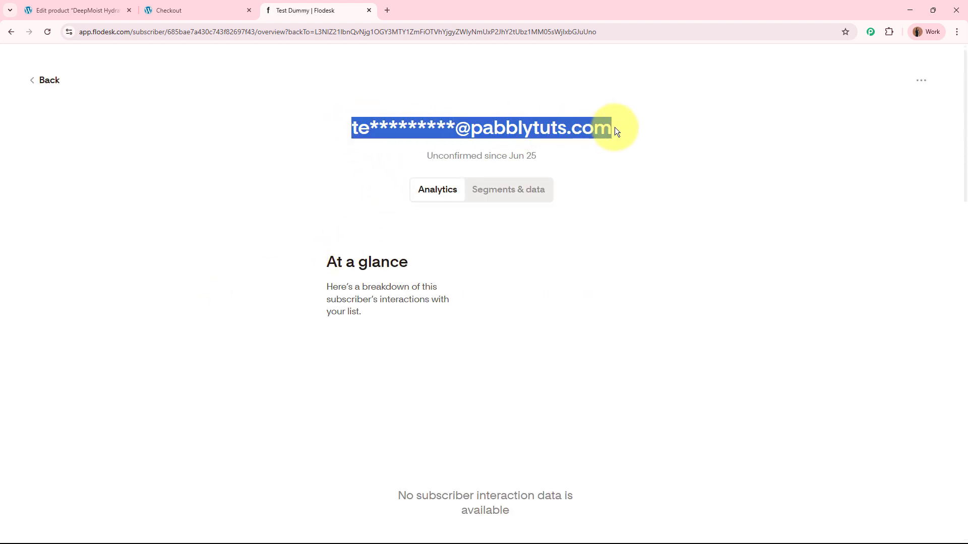
Step: Return from the subscriber profile to the subscriber list of the Hydrating Cream Buyers segment
left_click(43, 80)
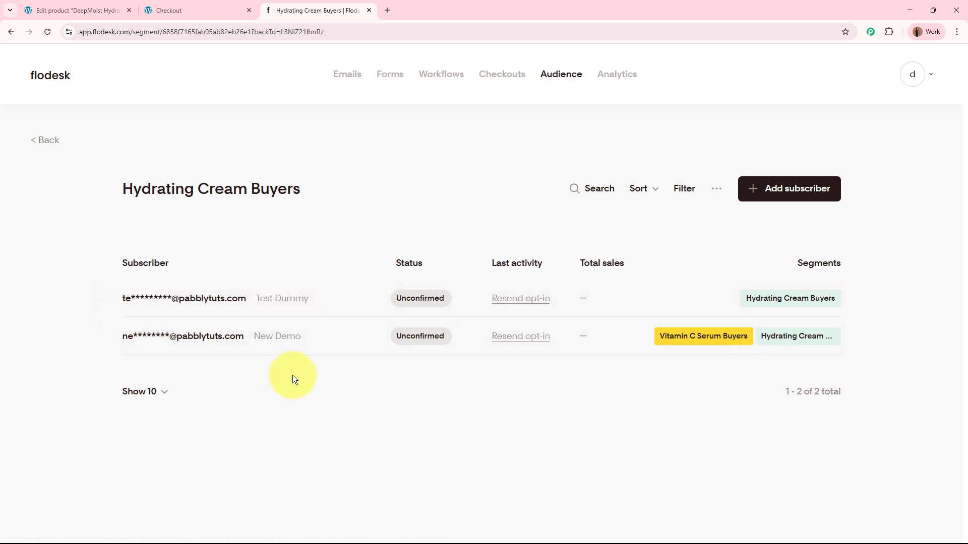
left_click(82, 3)
left_click(295, 2)
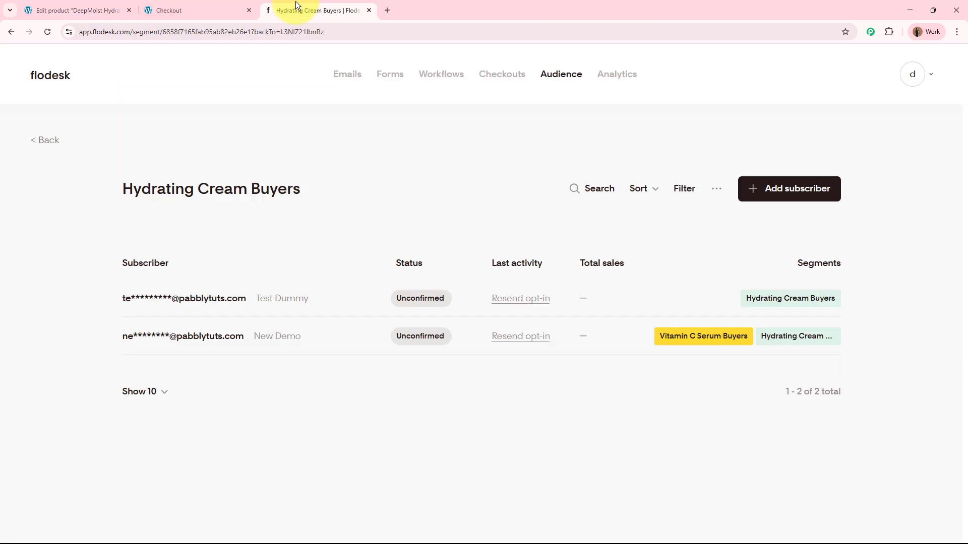
Step: Open pabbly.com/connect/inr/ in a new browser tab placed ahead of the others, and dismiss the sale pop-up
left_click(386, 10)
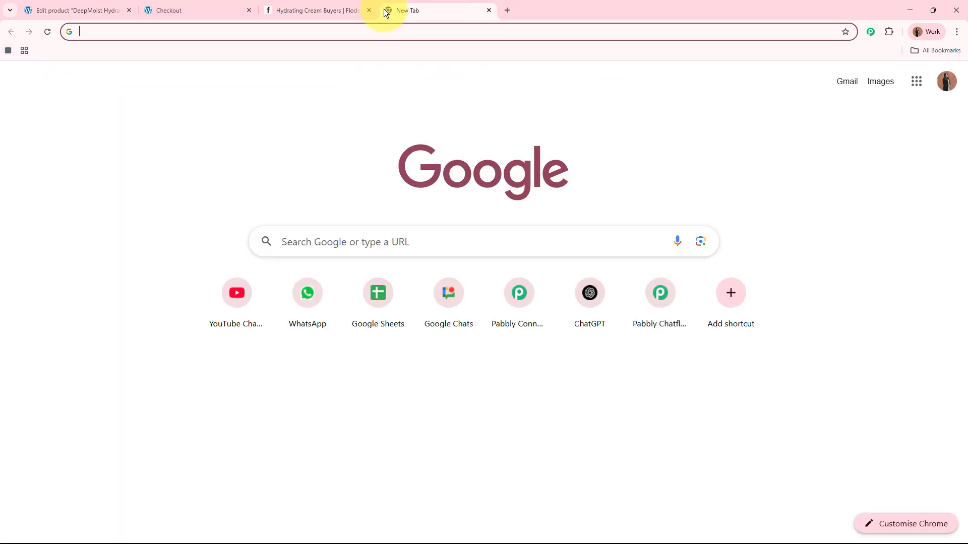
type("www.pa")
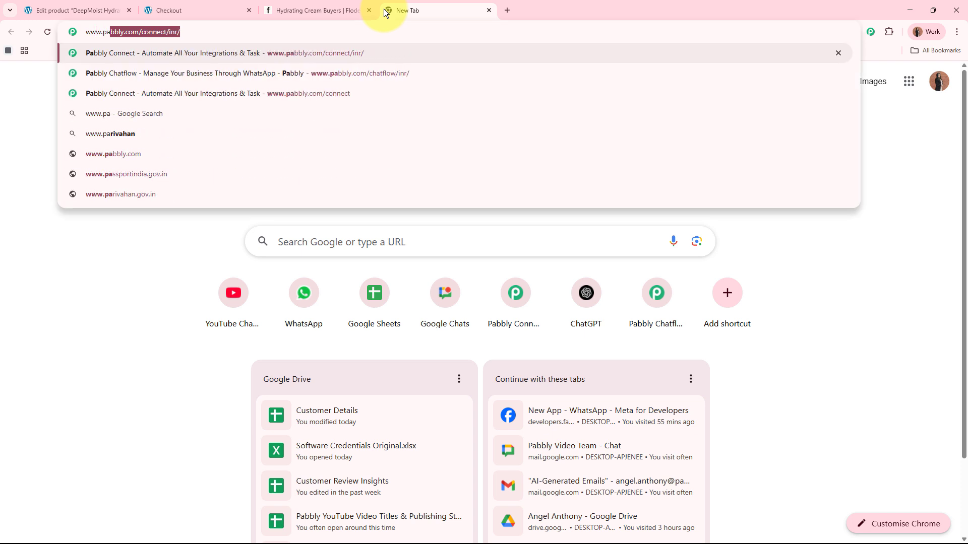
type("bbly.co")
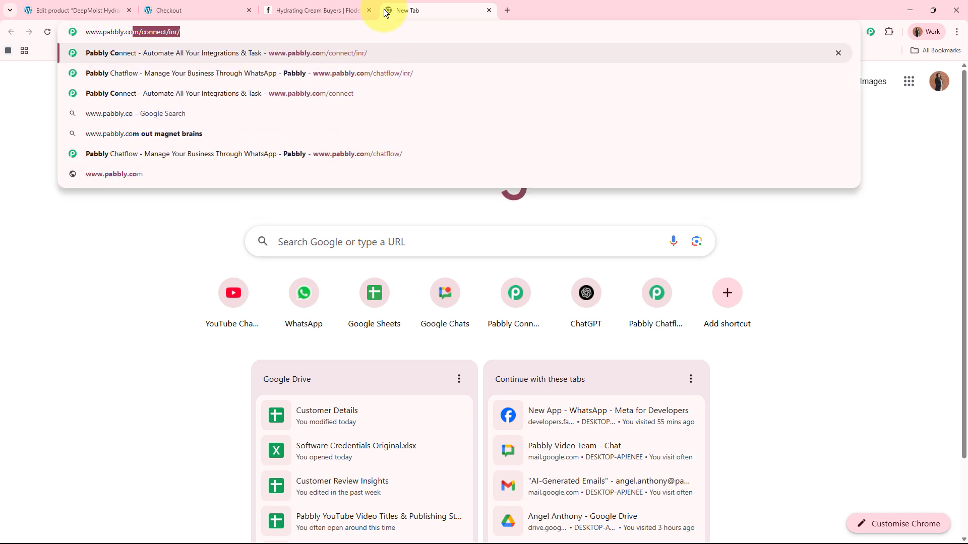
type("m/connect")
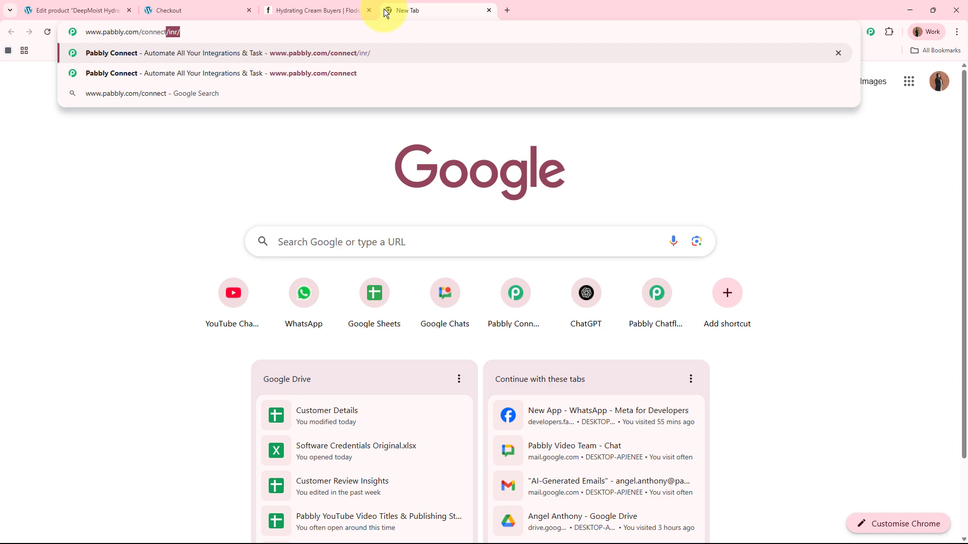
key("Return")
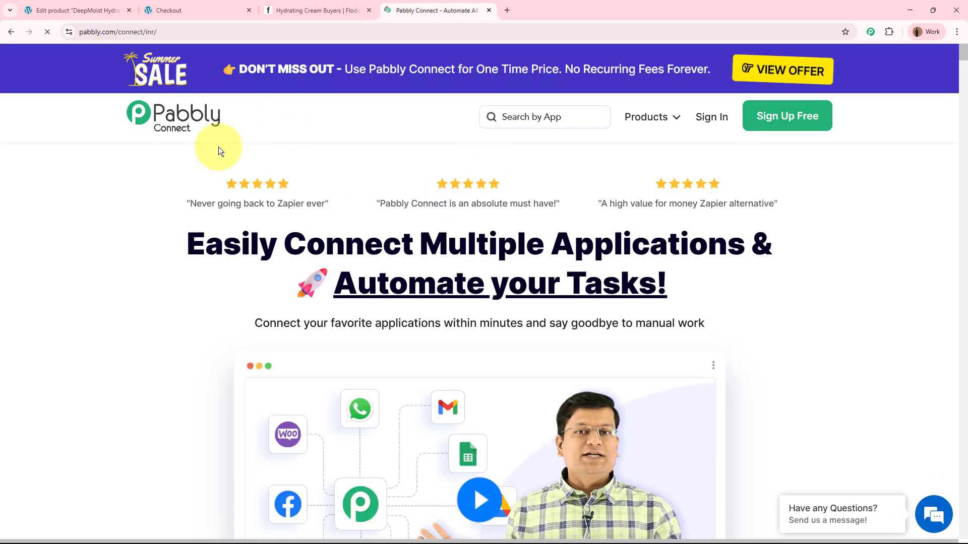
left_click_drag(440, 6, 99, 10)
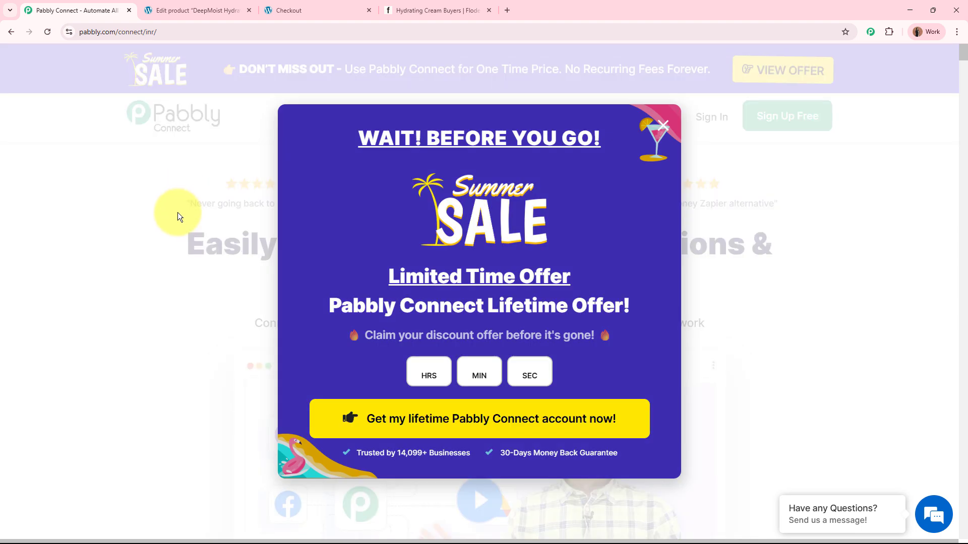
left_click(807, 283)
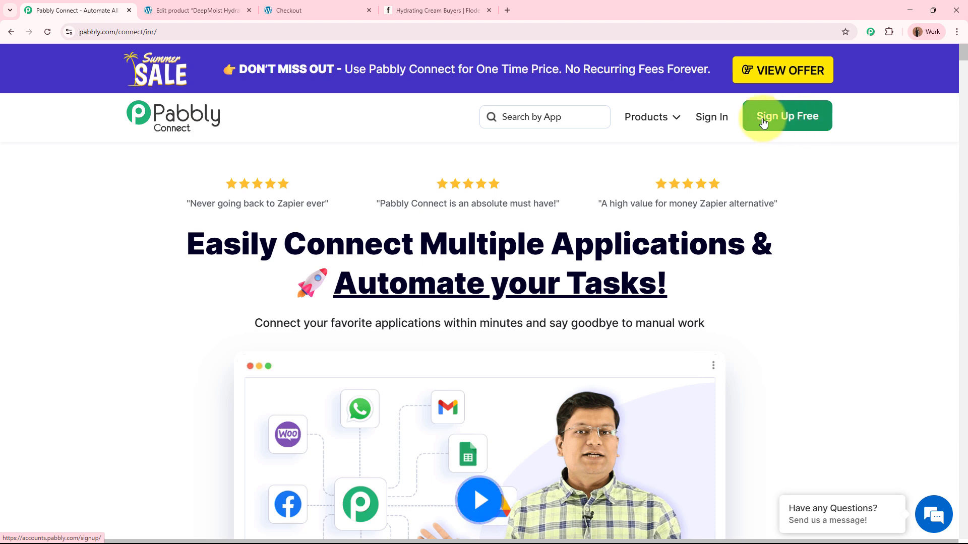
Step: Sign in to Pabbly and access the Pabbly Connect application
left_click(708, 117)
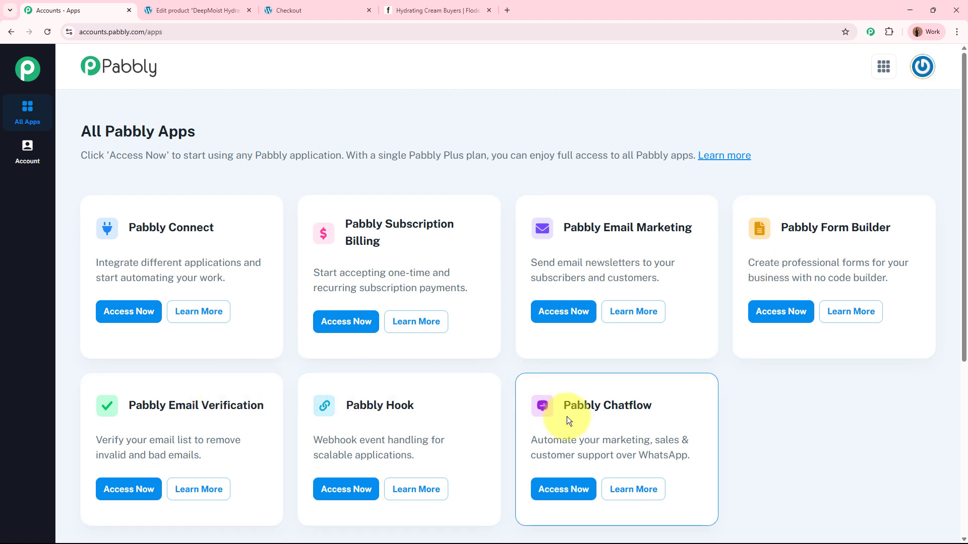
left_click_drag(129, 228, 225, 228)
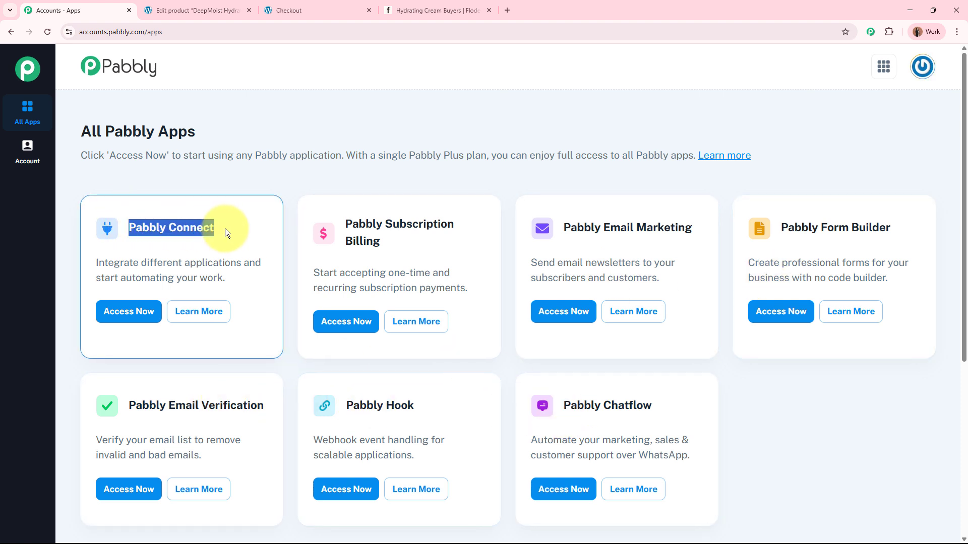
left_click(225, 228)
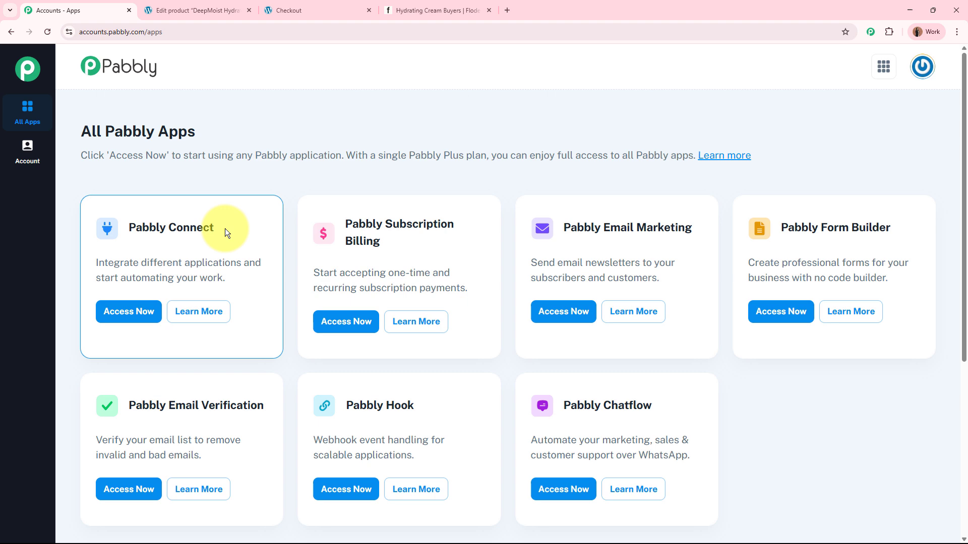
left_click(130, 318)
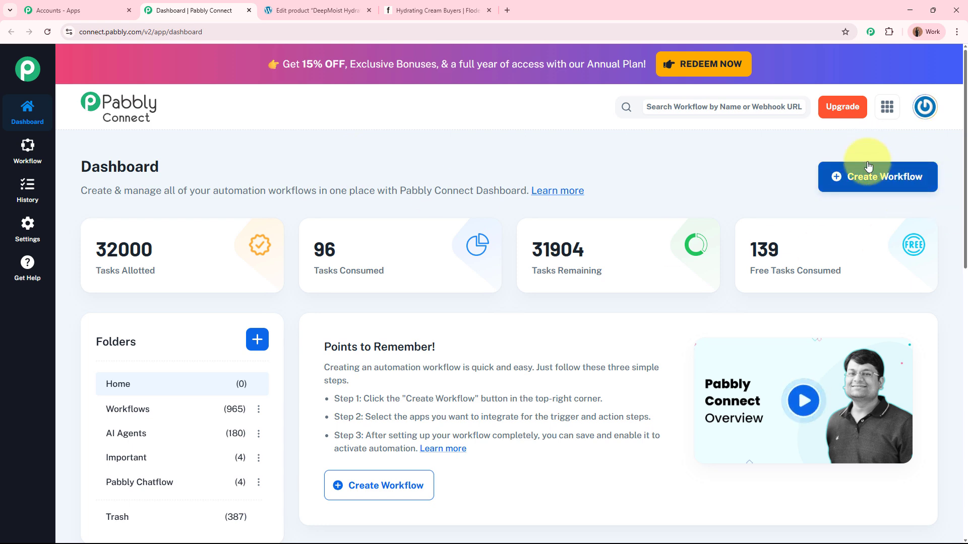
Step: Create a workflow named "Add WooCommerce Buyers as Flodesk Subscribers in Segments" in the Workflows folder
left_click(886, 185)
left_click_drag(475, 256, 282, 258)
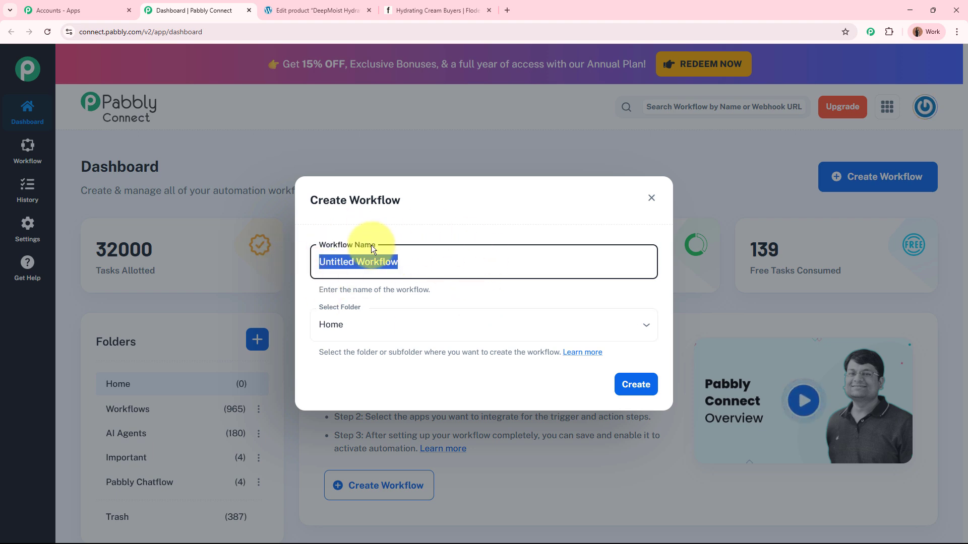
key("ctrl+v")
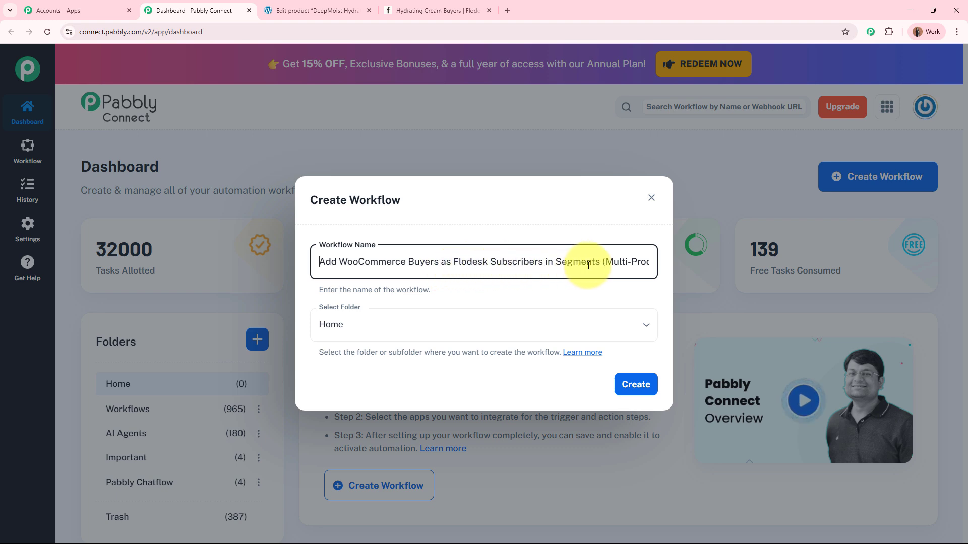
left_click_drag(603, 262, 694, 260)
key("BackSpace")
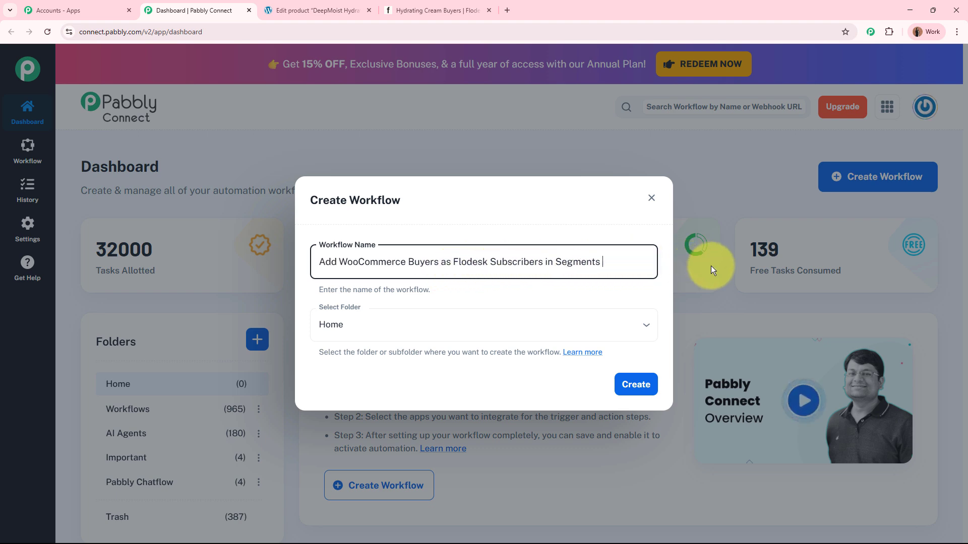
left_click(396, 324)
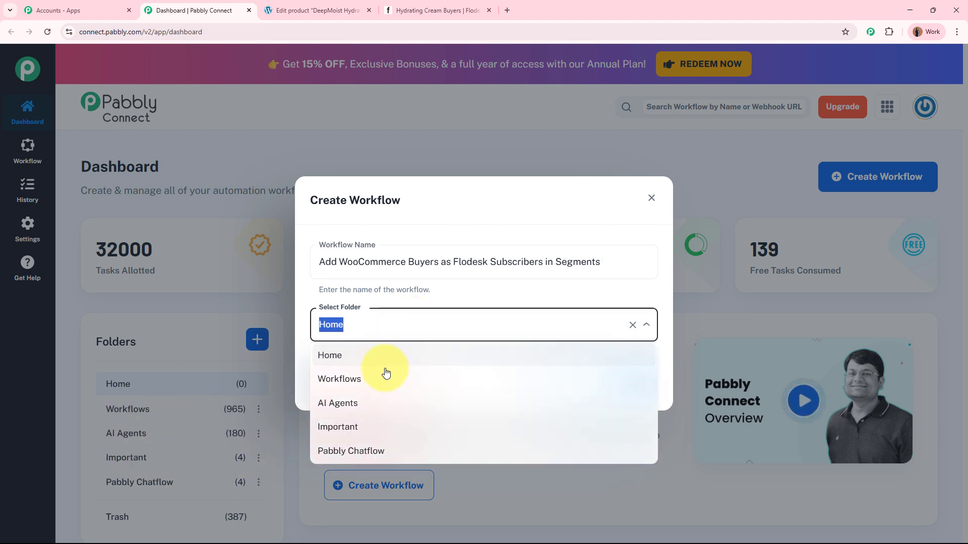
left_click(384, 374)
left_click(630, 386)
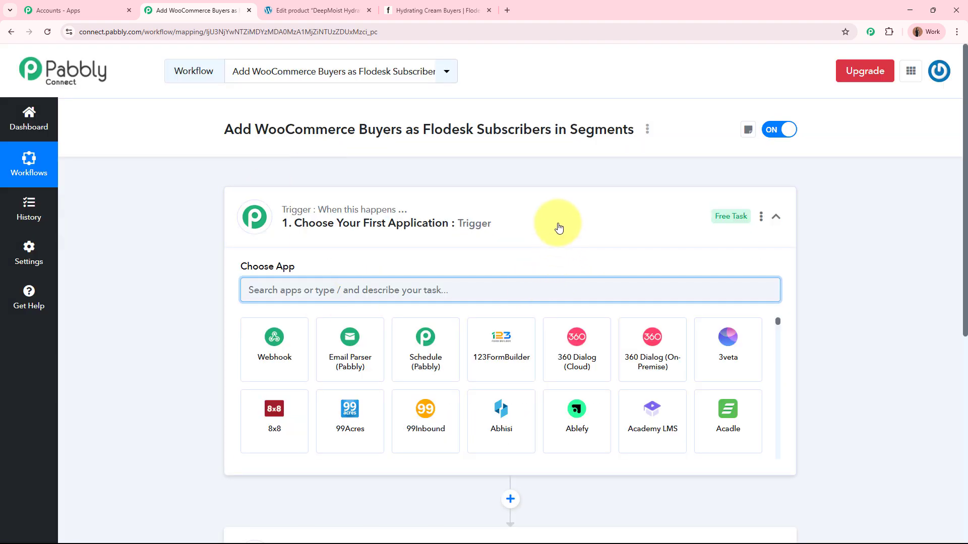
Step: Search the trigger's apps for "Woo" and choose WooCommerce as the trigger application
left_click(557, 228)
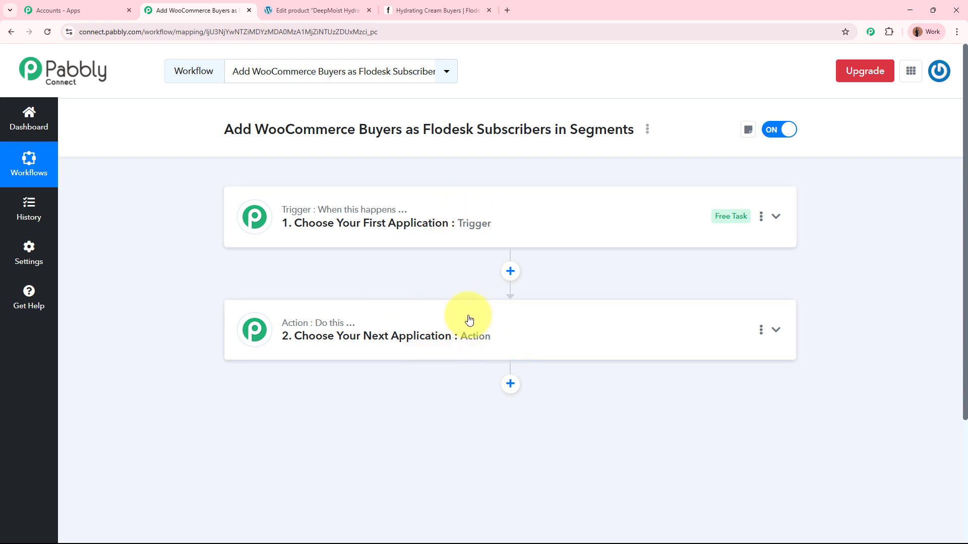
left_click(591, 225)
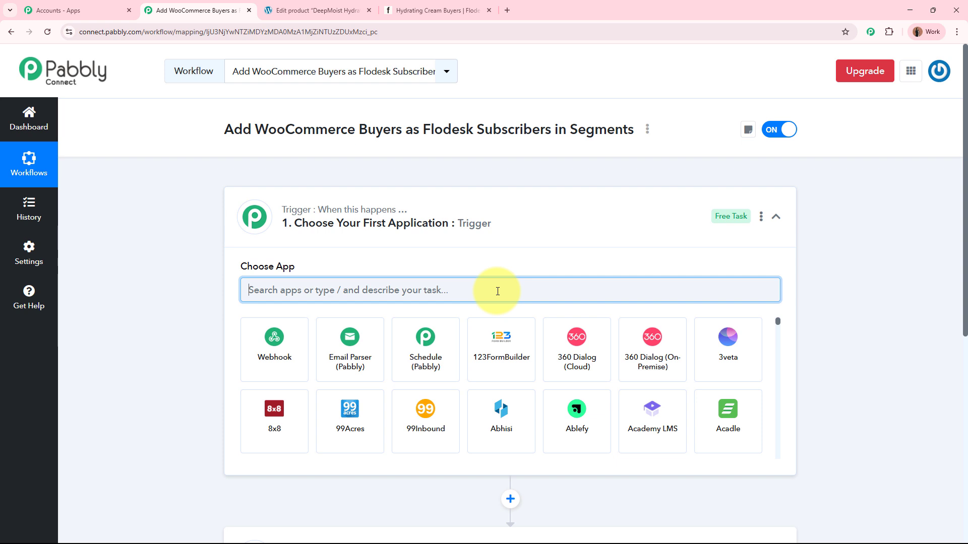
type("Woo")
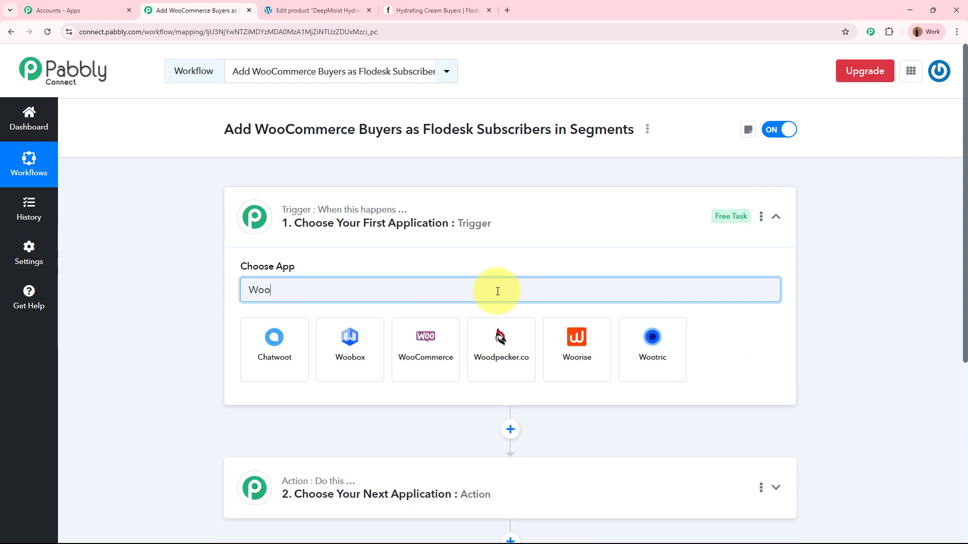
left_click(427, 347)
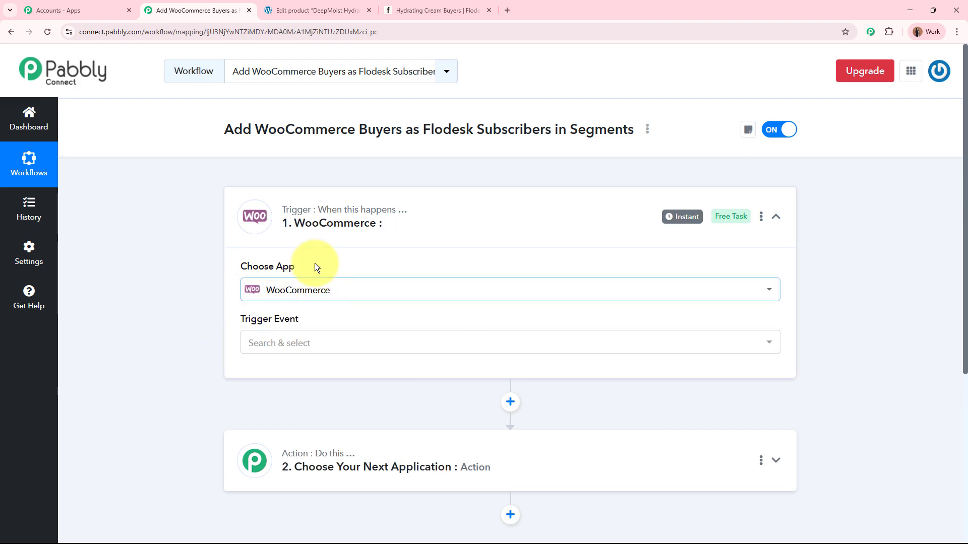
Step: Look at the DeepMoist Hydrating Cream product in WordPress admin and return to the Pabbly Connect workflow
left_click(305, 10)
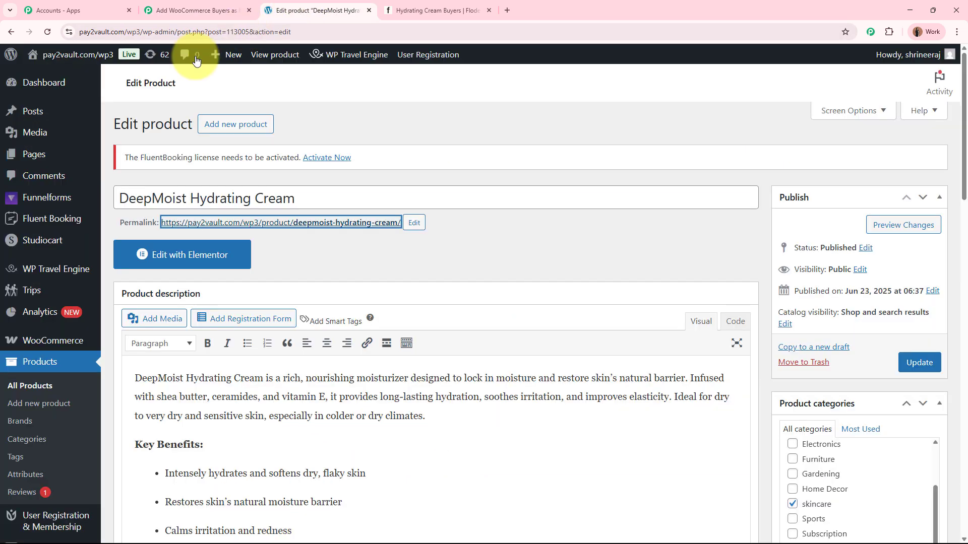
left_click(563, 258)
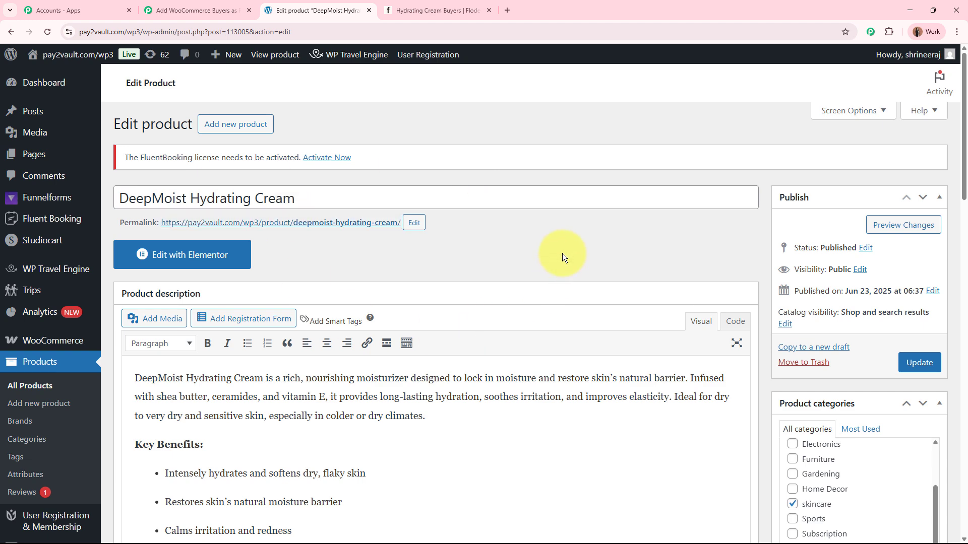
left_click(227, 10)
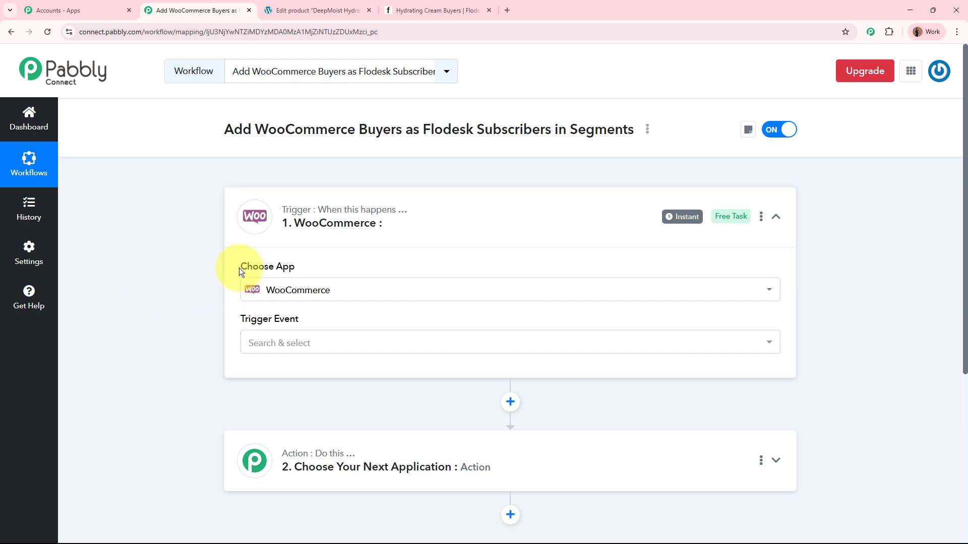
Step: Set the WooCommerce trigger event to New Order Created
left_click_drag(239, 267, 298, 266)
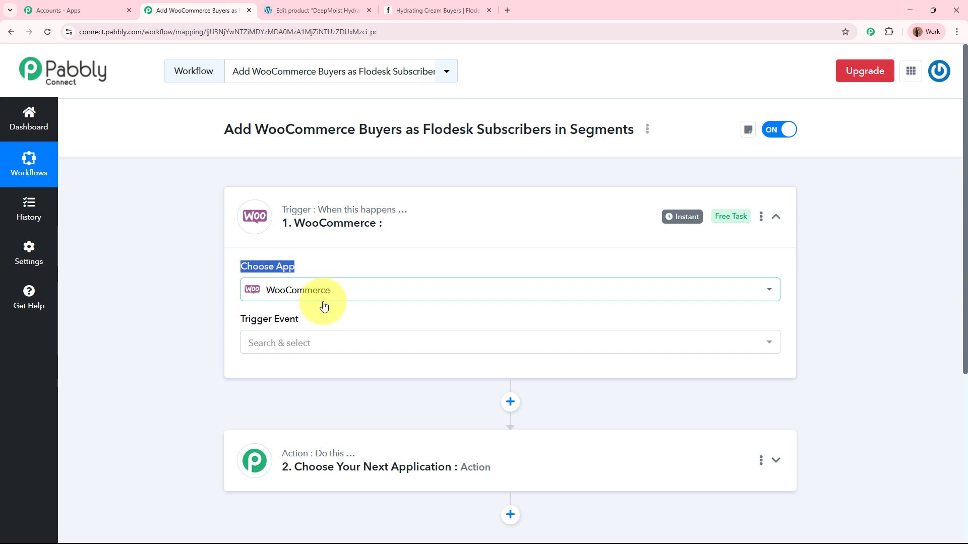
left_click(311, 347)
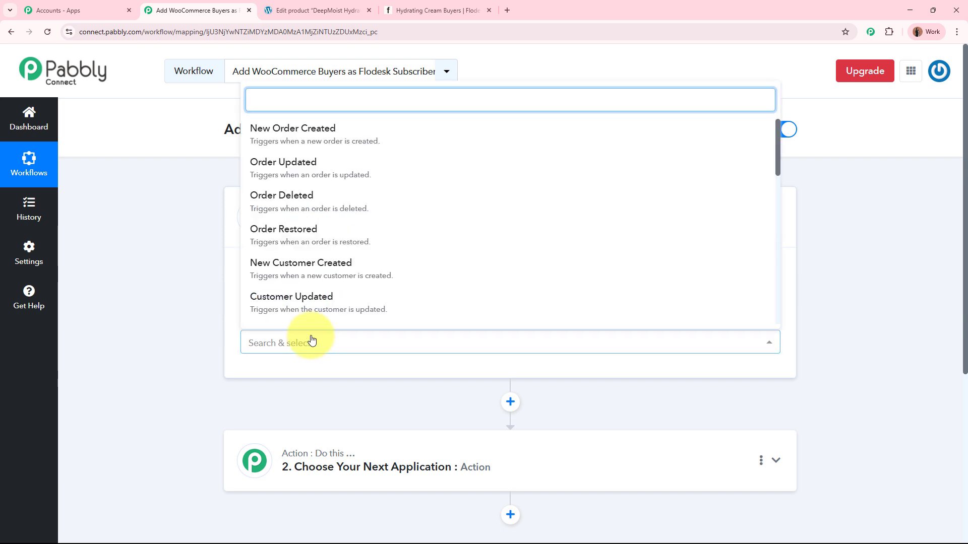
left_click(288, 138)
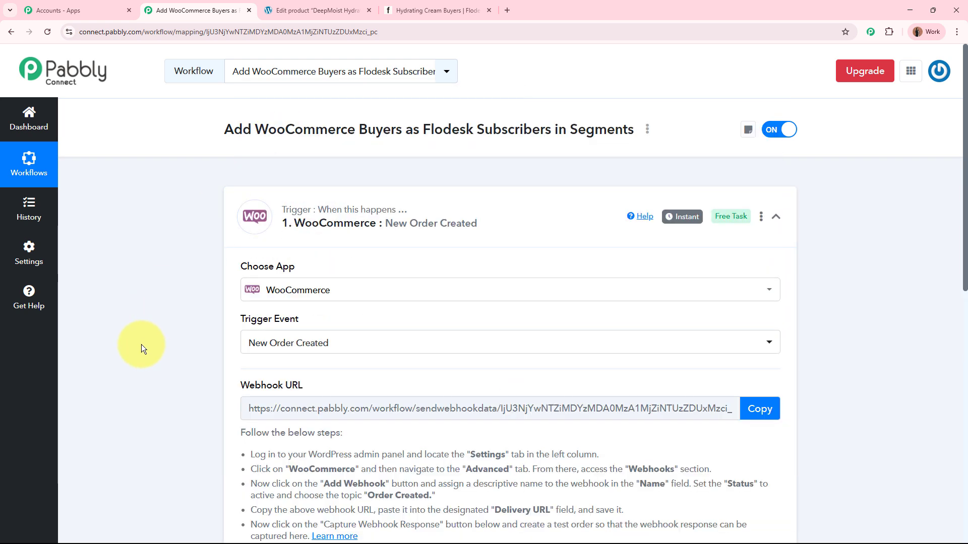
Step: Review the webhook setup instructions of the WooCommerce trigger and copy its webhook URL
scroll(141, 344, "down", 4)
scroll(141, 344, "down", 1)
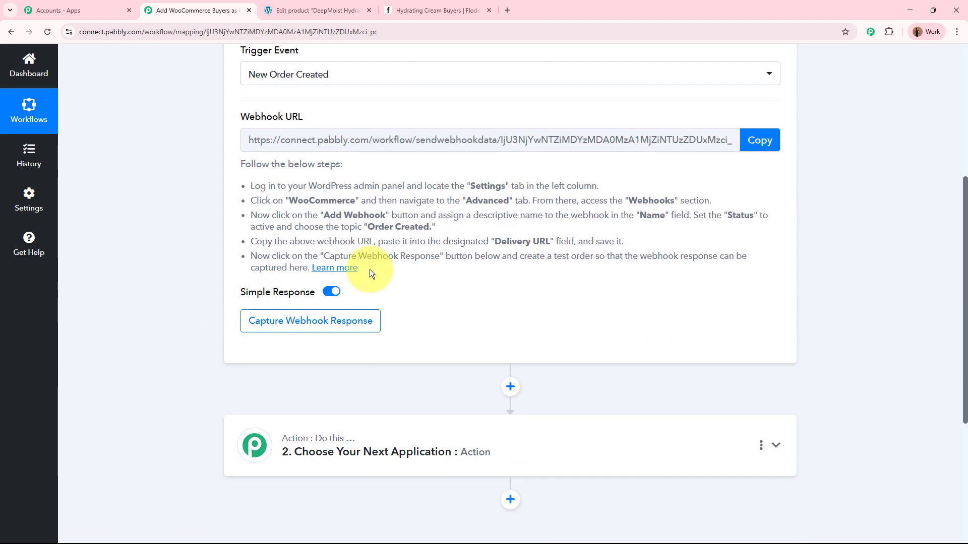
left_click_drag(233, 116, 323, 118)
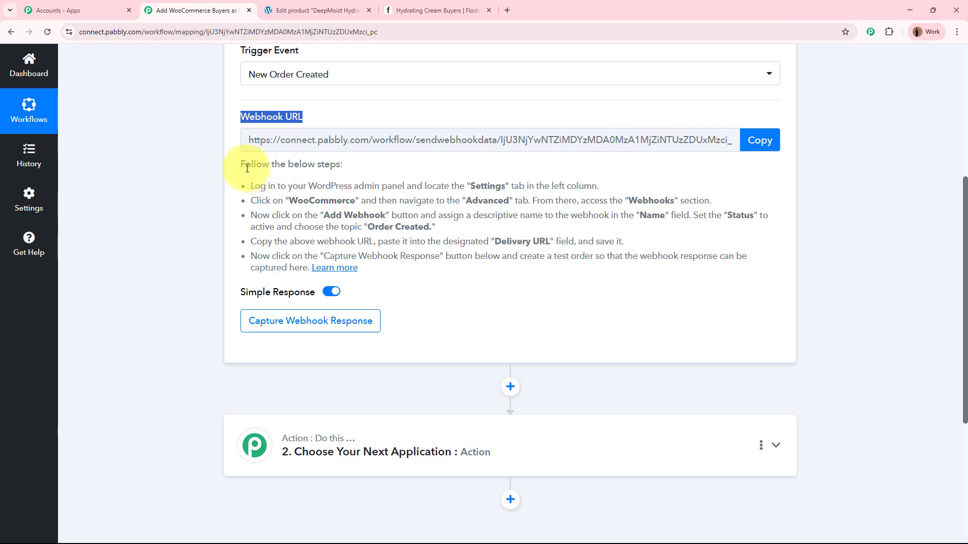
left_click_drag(241, 164, 379, 272)
left_click(466, 243)
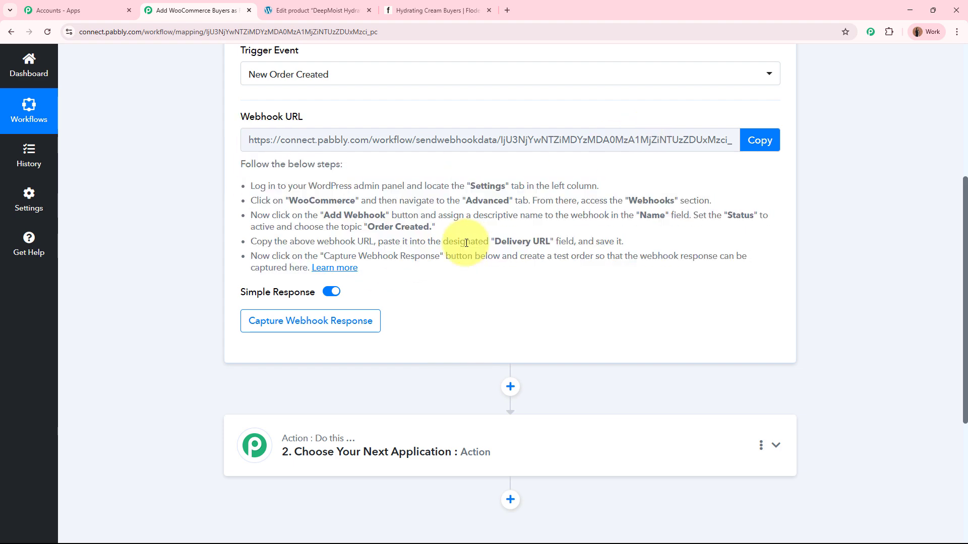
scroll(466, 245, "up", 5)
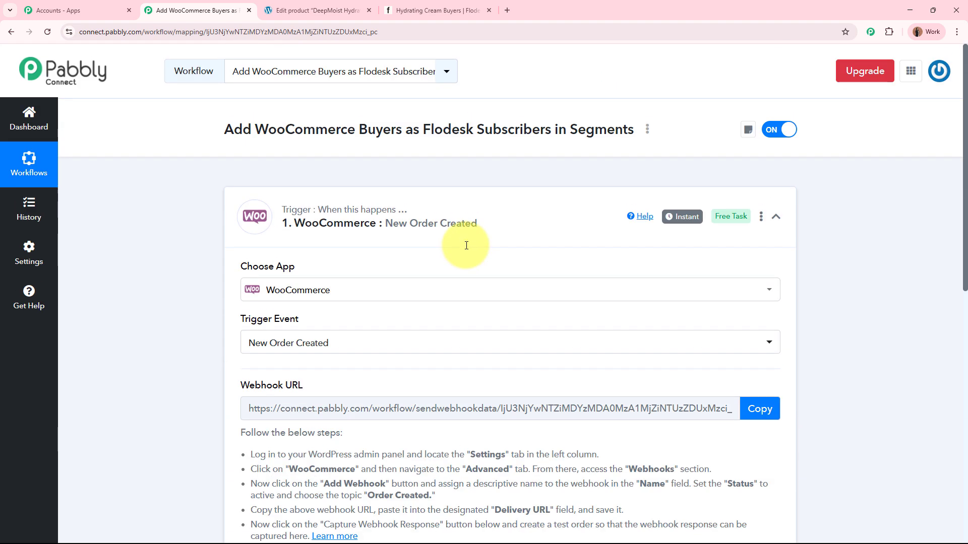
left_click(759, 409)
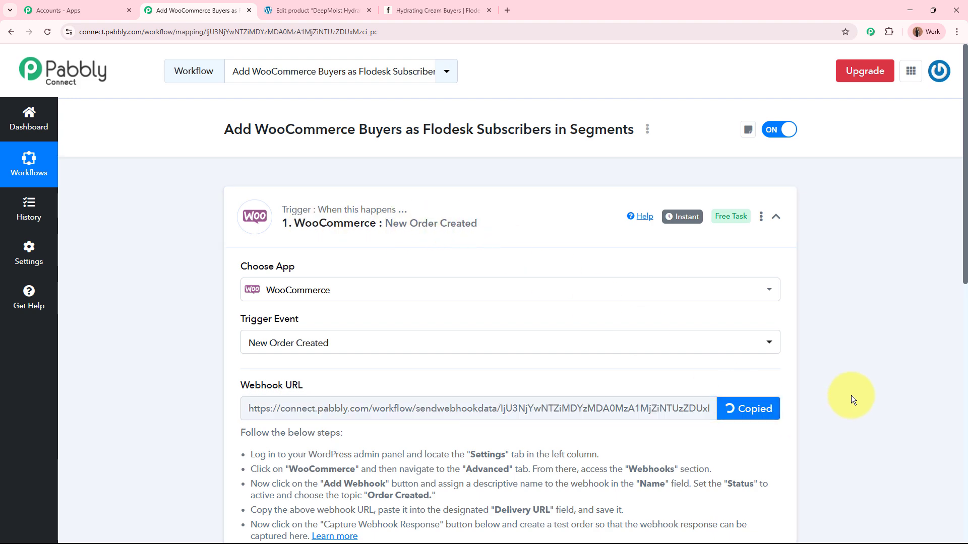
Step: Switch to WordPress admin and open a new webhook form in WooCommerce's advanced webhook settings
left_click(318, 6)
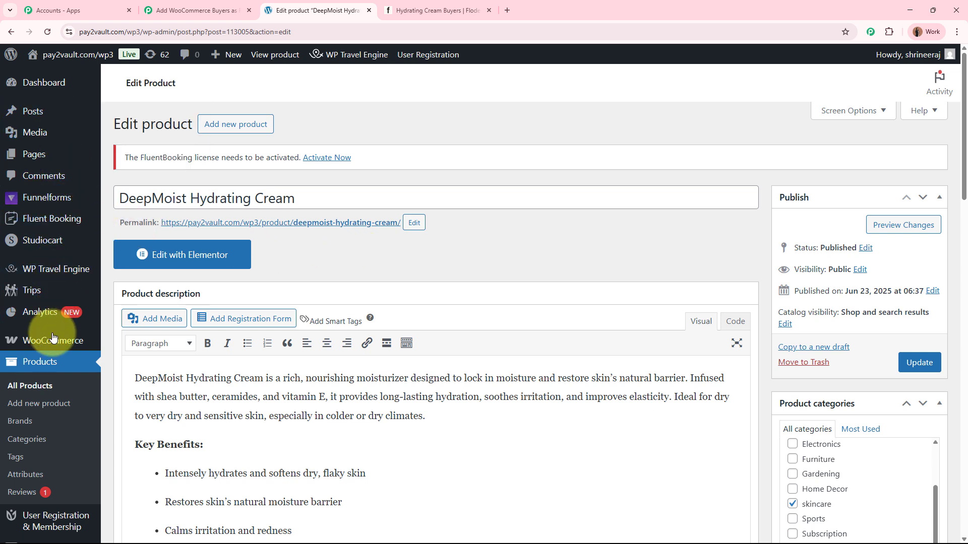
mouse_move(48, 344)
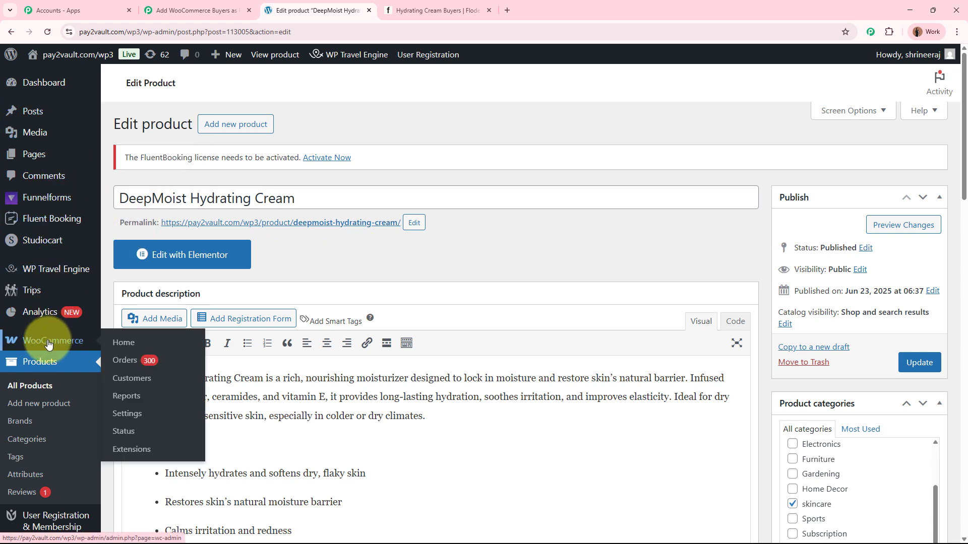
left_click(145, 419)
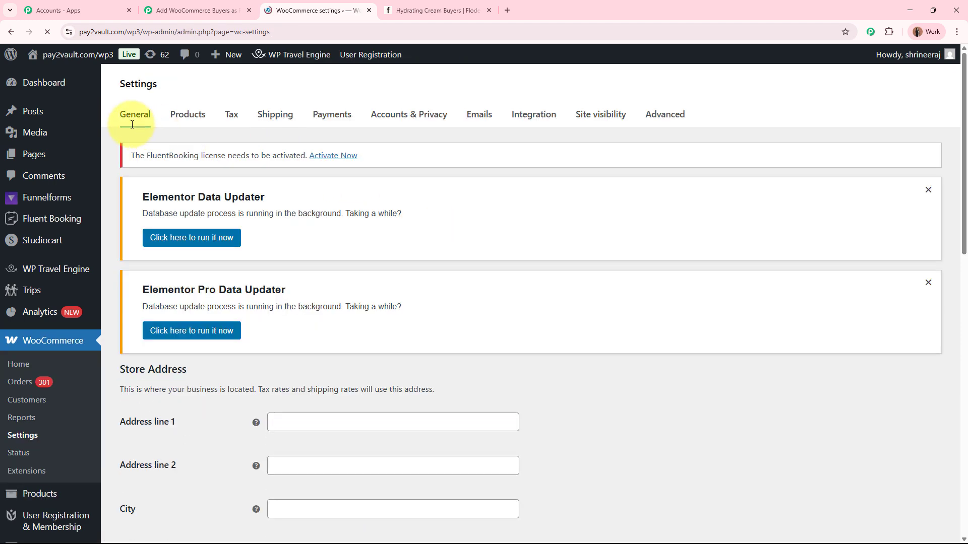
left_click(675, 117)
scroll(645, 337, "down", 3)
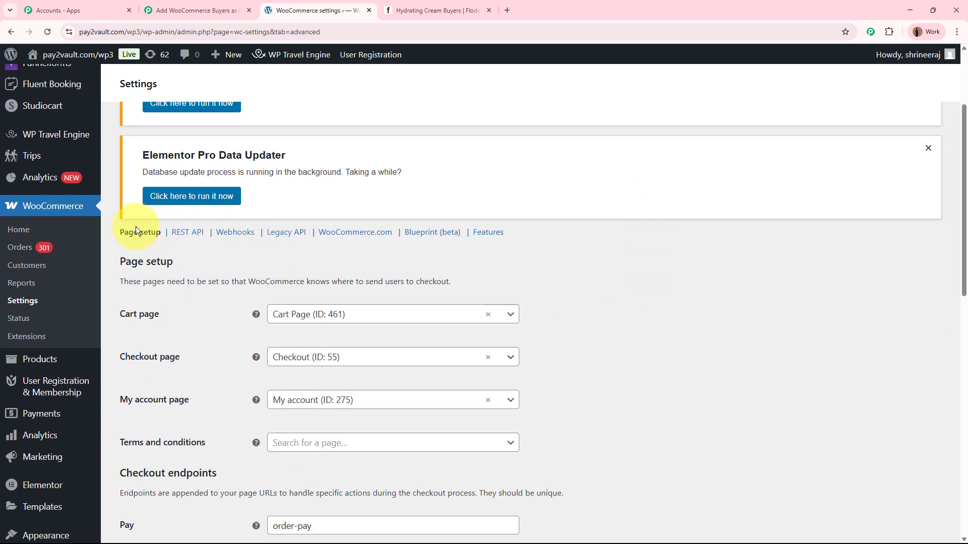
left_click(235, 232)
scroll(626, 372, "down", 4)
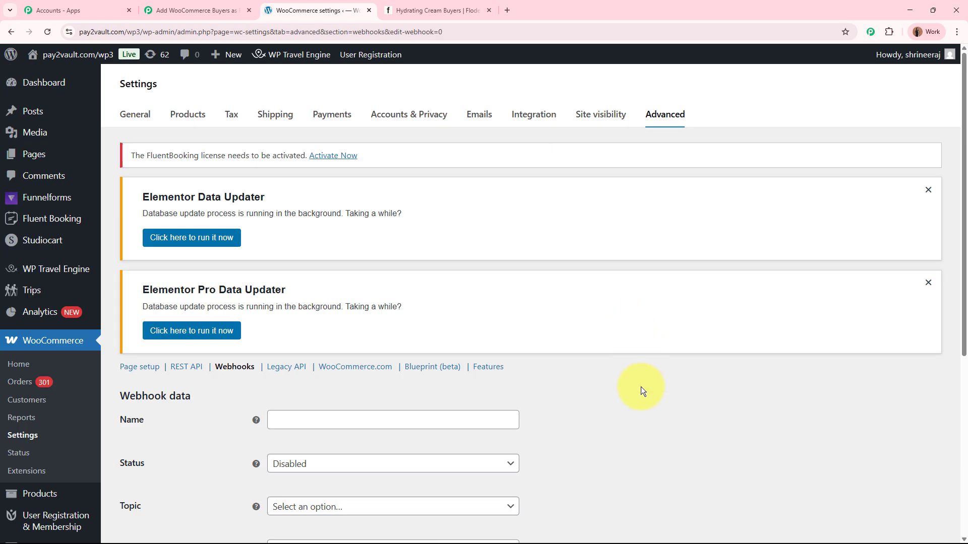
Step: Name the new webhook "Order Created" and set its status to Active
scroll(640, 386, "down", 4)
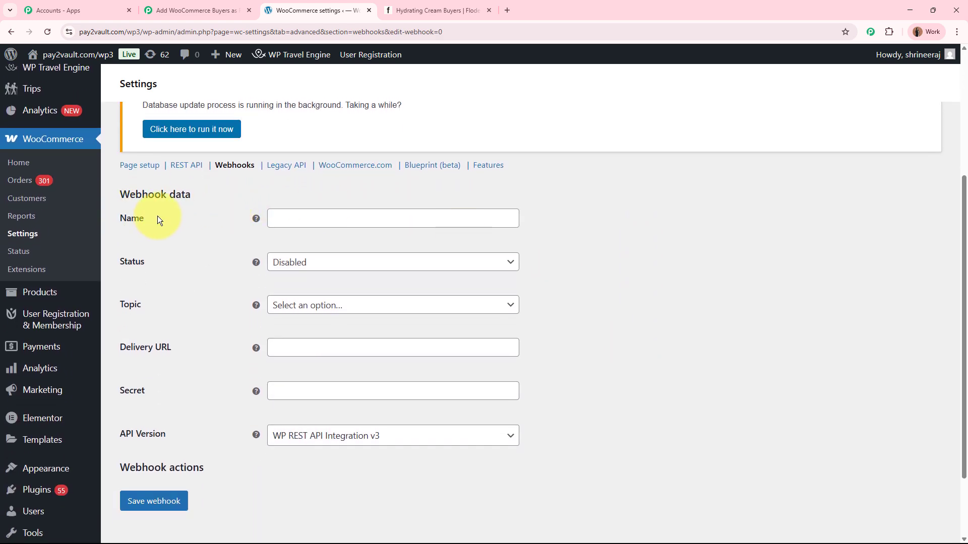
left_click(319, 222)
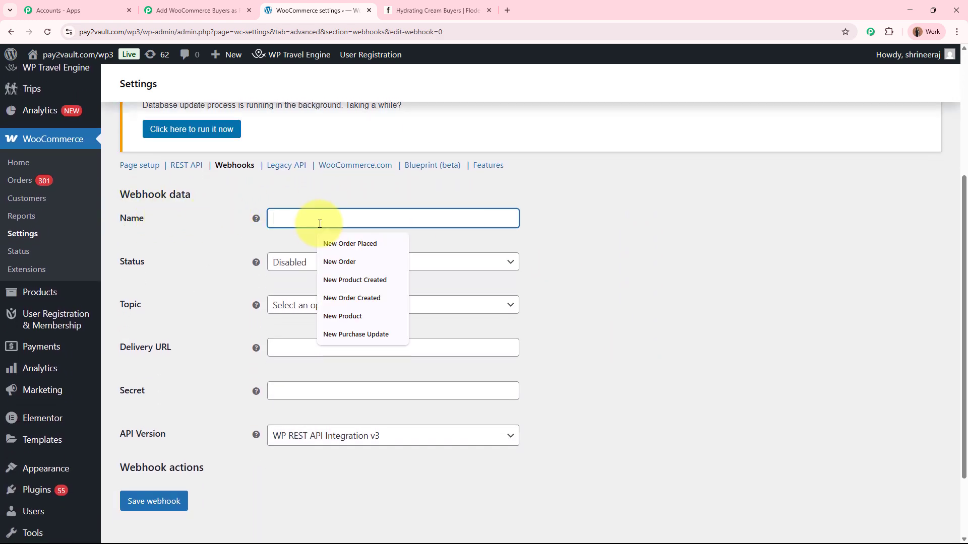
type("New")
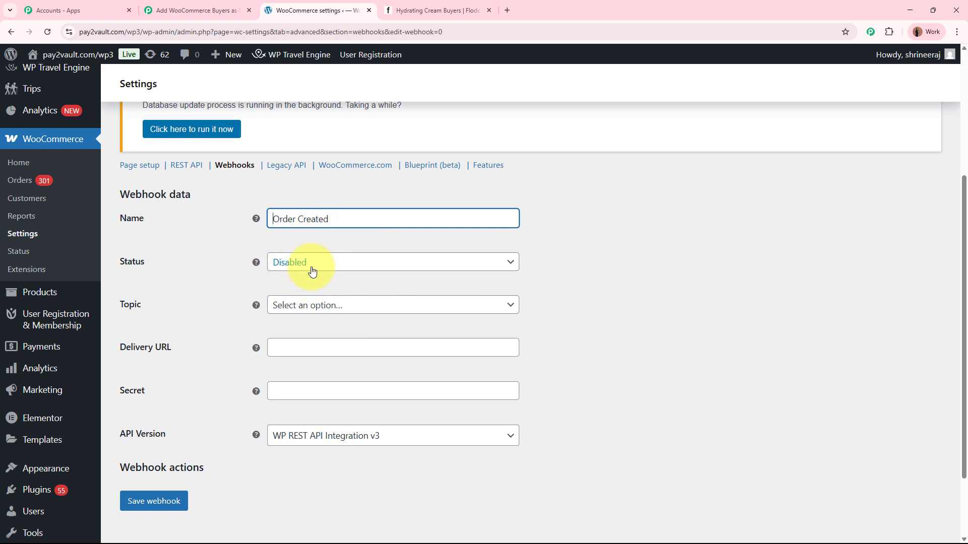
left_click(312, 271)
left_click(302, 279)
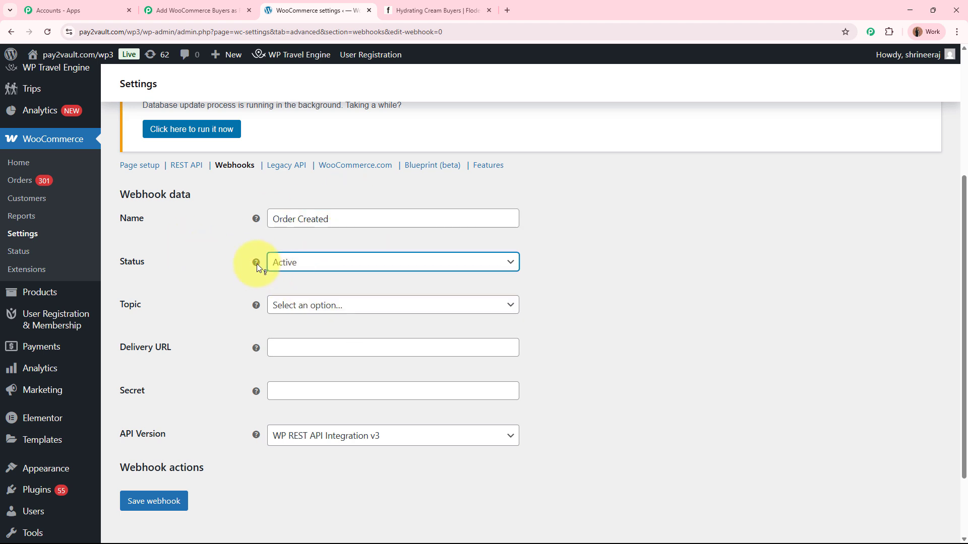
Step: Check the required topic in the Pabbly Connect instructions and set the WooCommerce webhook's topic to Order created
left_click(311, 306)
left_click(196, 10)
scroll(324, 335, "down", 2)
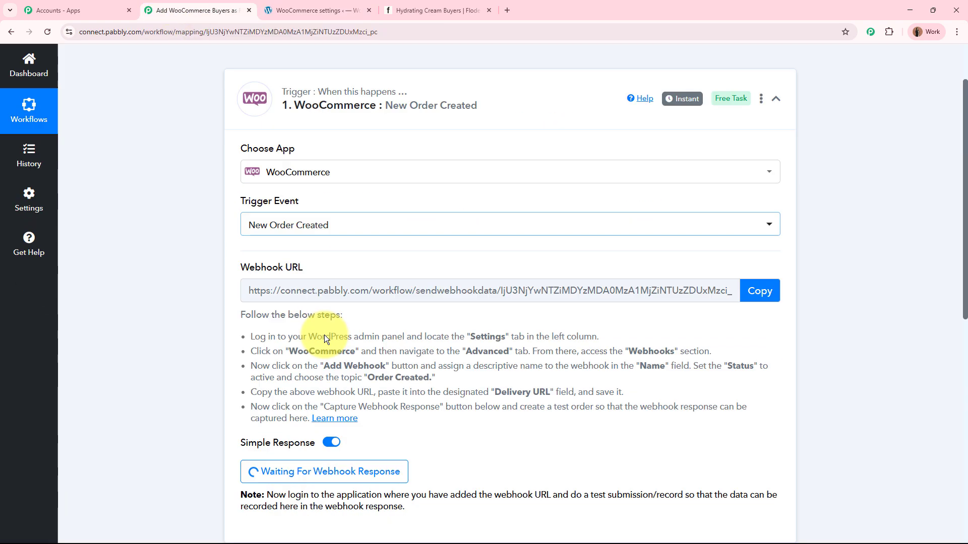
scroll(325, 335, "down", 3)
left_click_drag(368, 227, 425, 227)
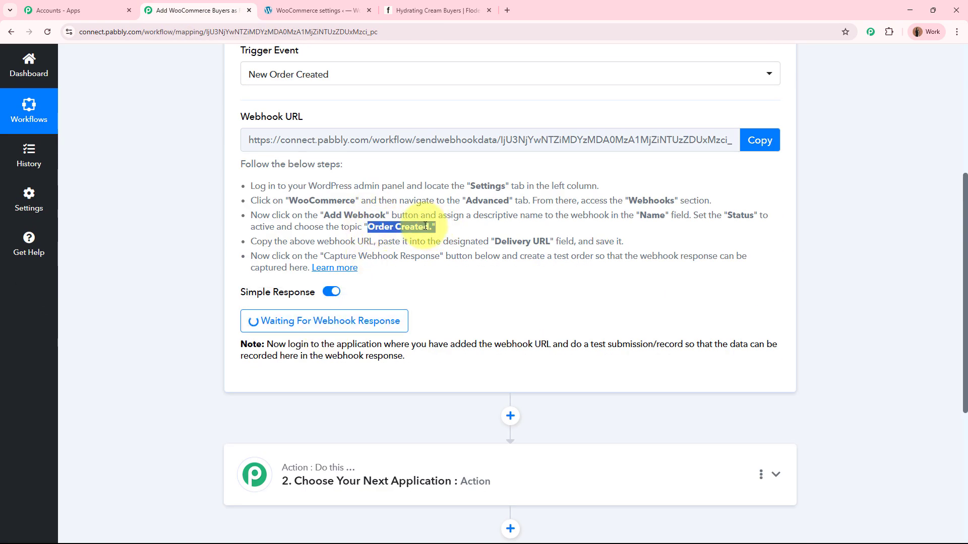
scroll(426, 227, "up", 5)
left_click(323, 10)
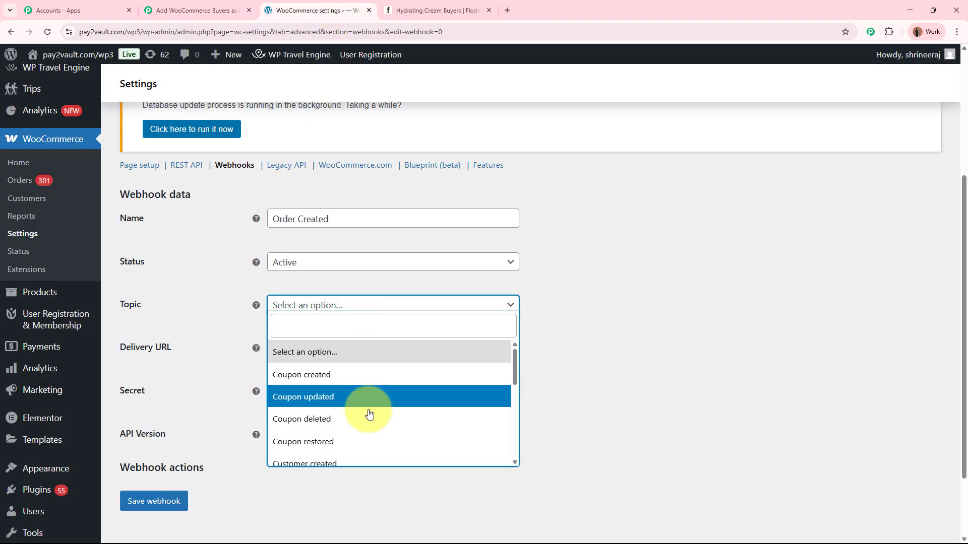
scroll(369, 413, "down", 3)
left_click(318, 397)
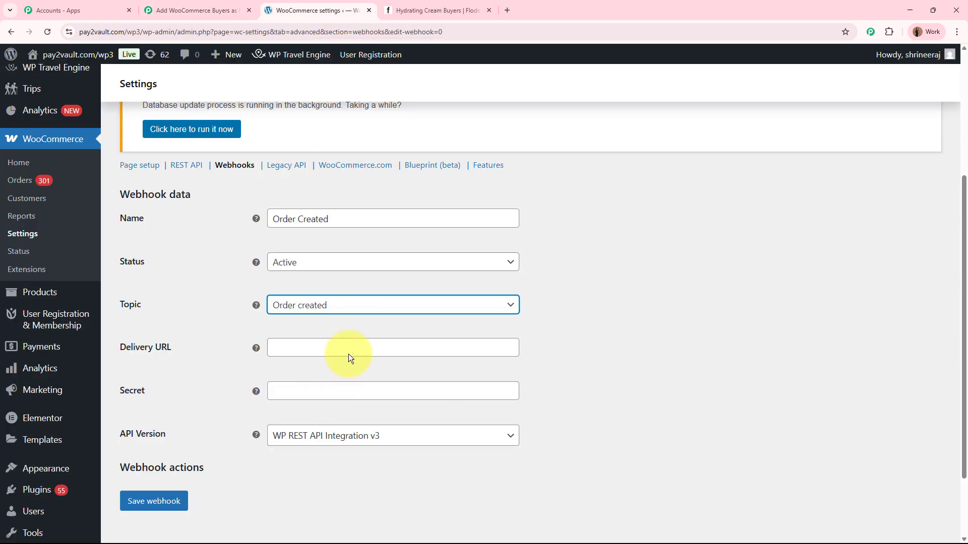
Step: Paste the copied Pabbly Connect webhook URL as the webhook's delivery URL
left_click(318, 349)
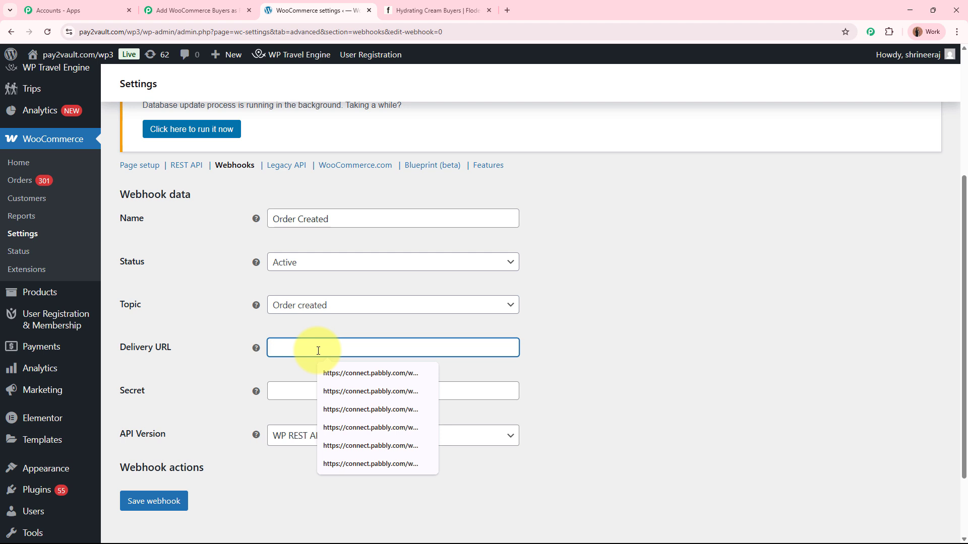
key("ctrl+v")
left_click(675, 364)
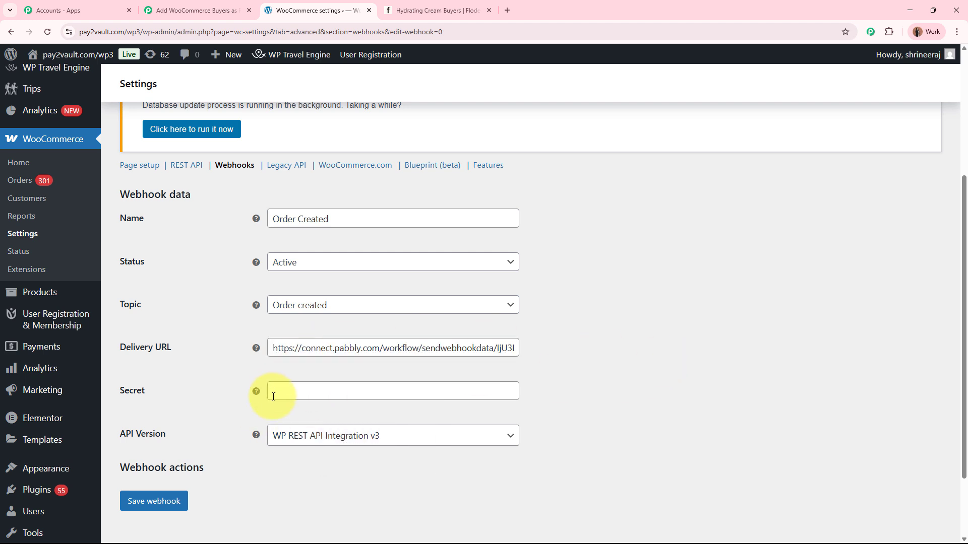
Step: Review the webhook's API version and topic, and save the webhook
scroll(303, 396, "down", 2)
left_click_drag(116, 343, 175, 346)
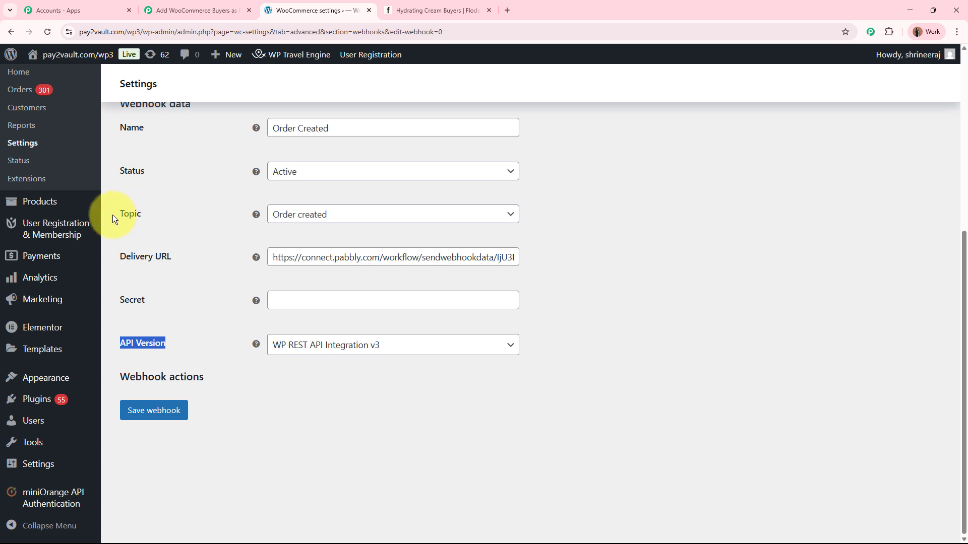
left_click_drag(113, 214, 157, 211)
left_click(561, 252)
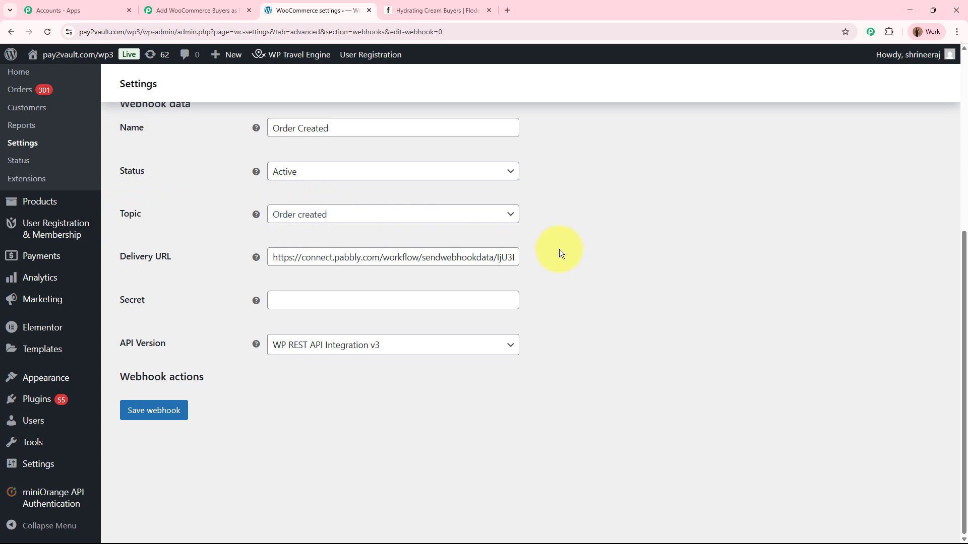
left_click(196, 10)
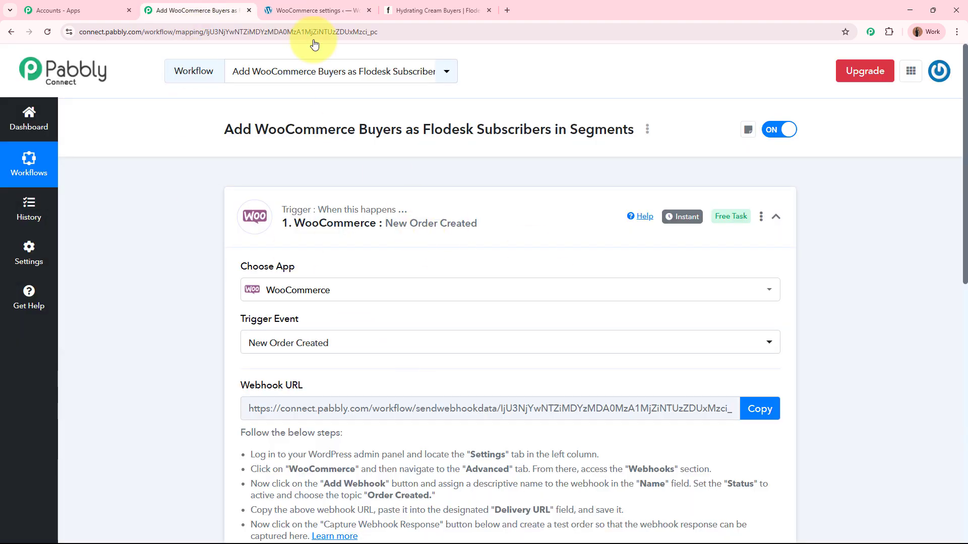
left_click(302, 10)
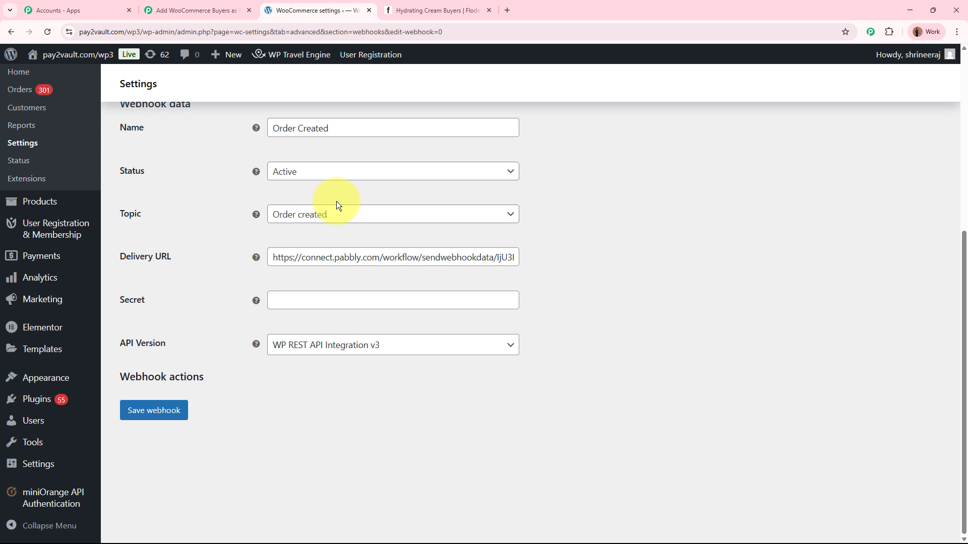
left_click(175, 412)
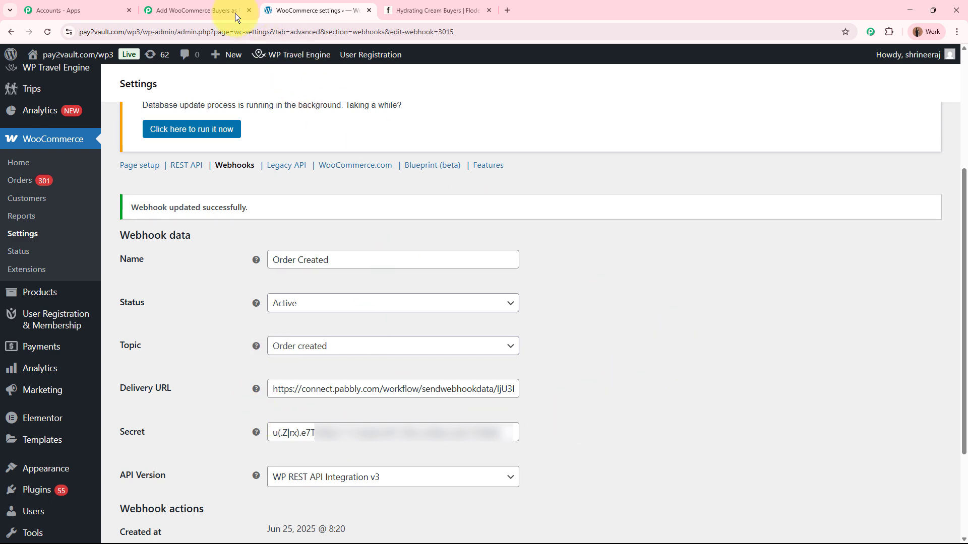
Step: Switch to the Pabbly Connect workflow and examine the webhook response received by the WooCommerce trigger
left_click(220, 6)
scroll(166, 302, "down", 10)
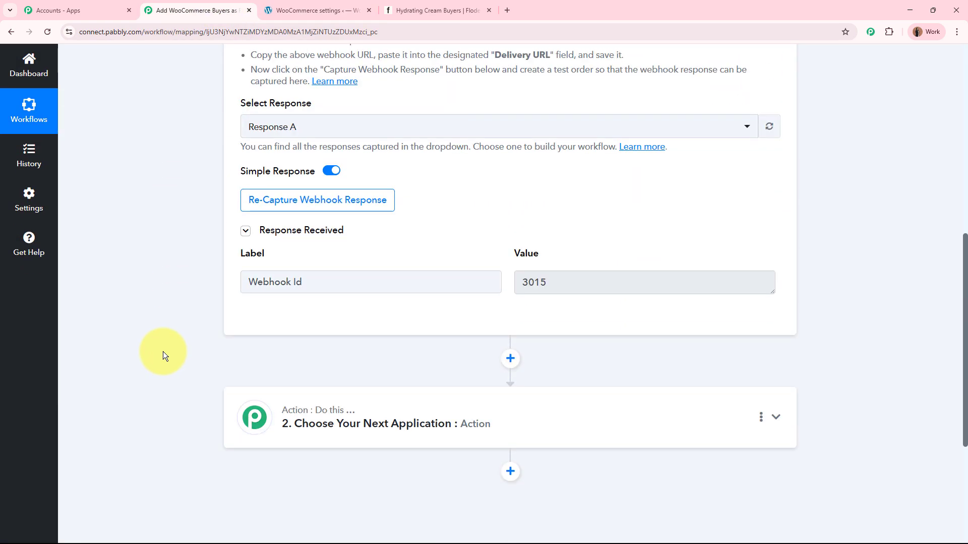
scroll(162, 351, "down", 1)
left_click_drag(334, 265, 217, 266)
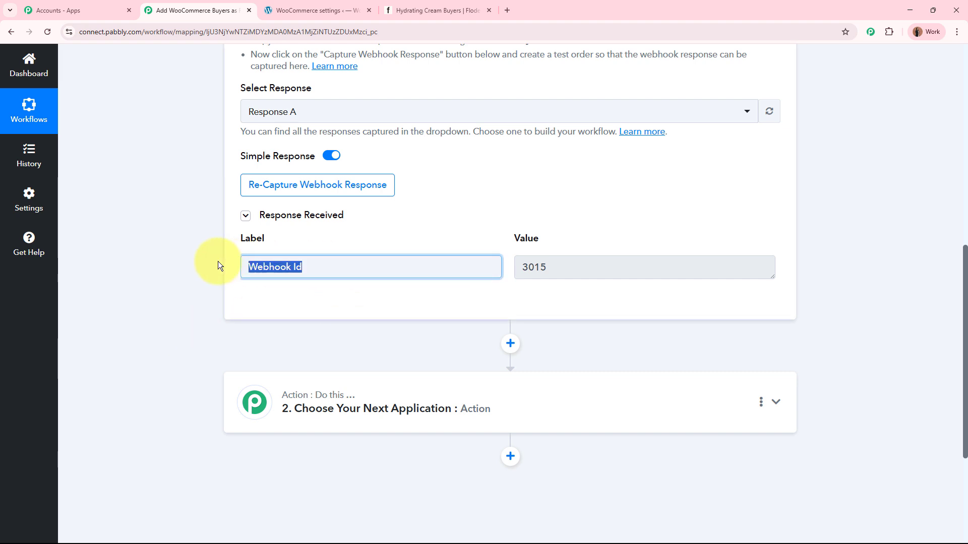
left_click(150, 263)
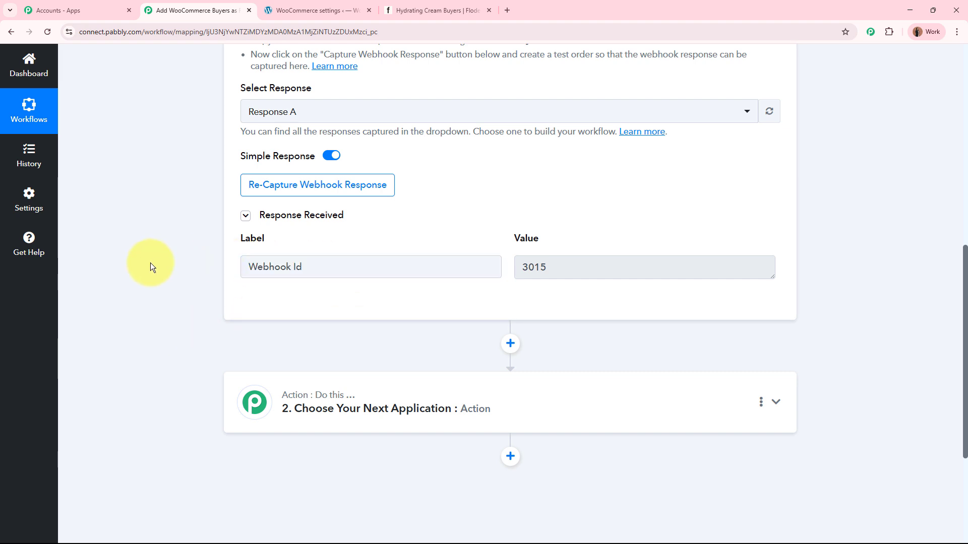
left_click_drag(325, 265, 195, 265)
left_click(195, 265)
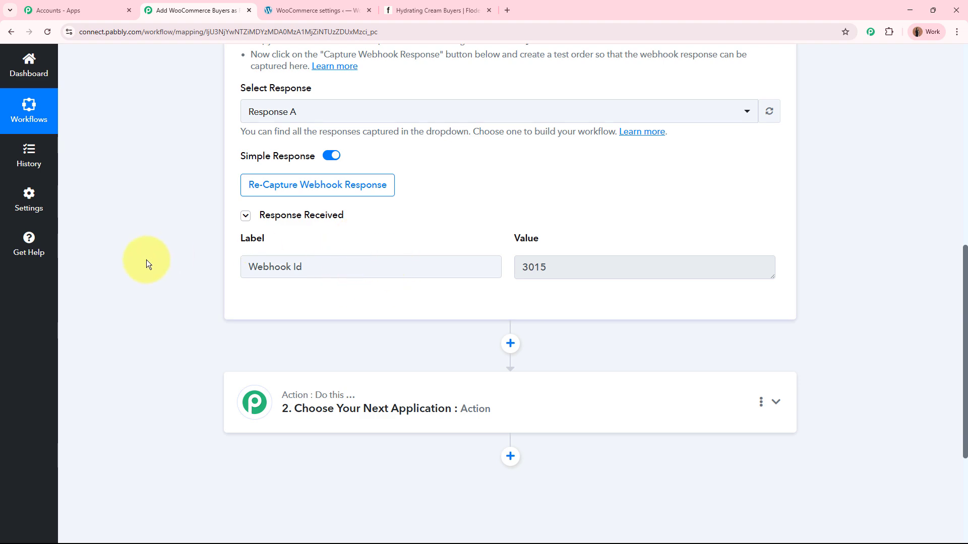
Step: Start re-capturing the WooCommerce trigger's webhook response and confirm the recapture
scroll(148, 261, "up", 4)
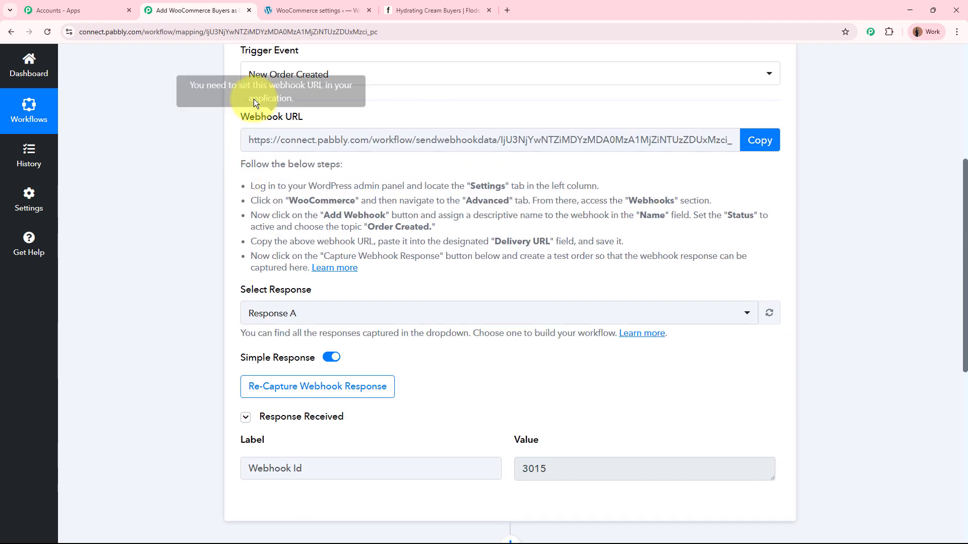
scroll(330, 80, "down", 1)
scroll(332, 83, "down", 5)
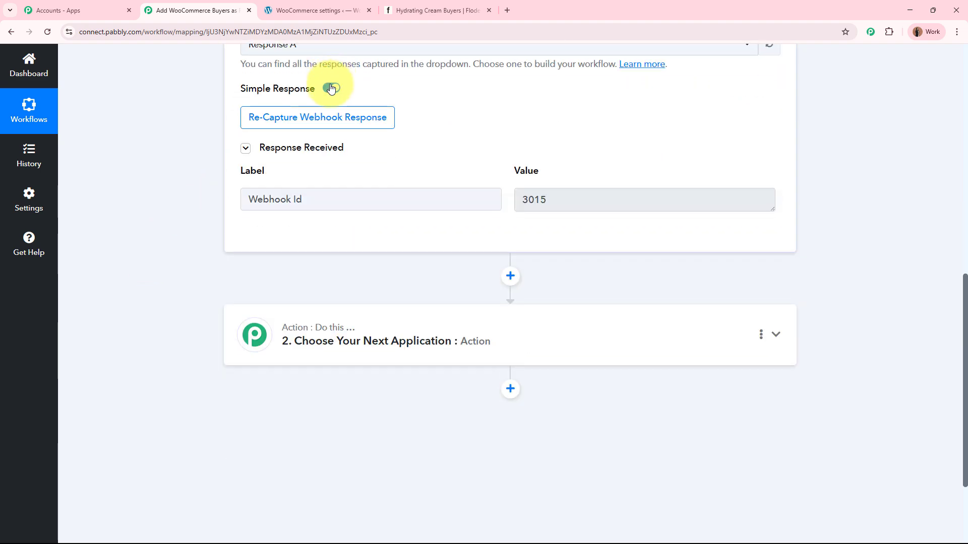
left_click(317, 117)
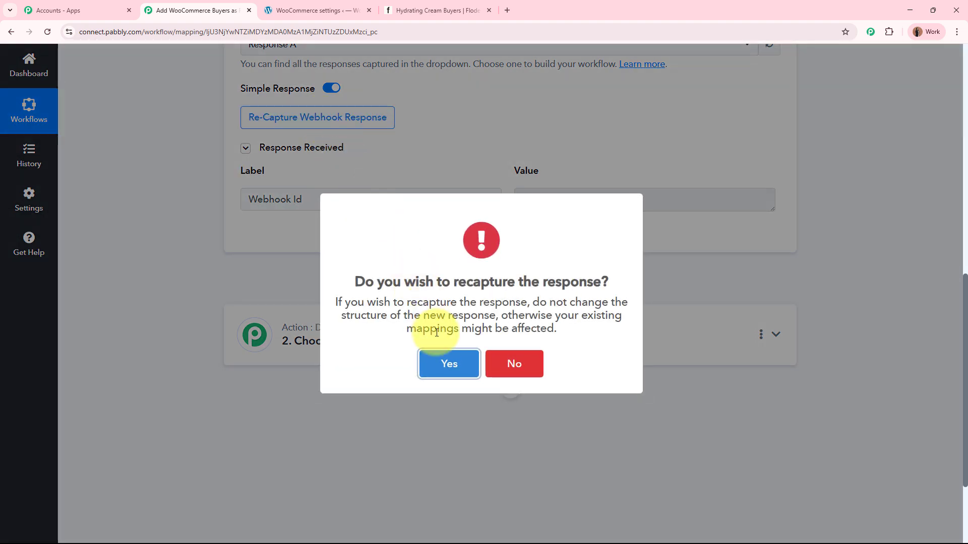
left_click(443, 361)
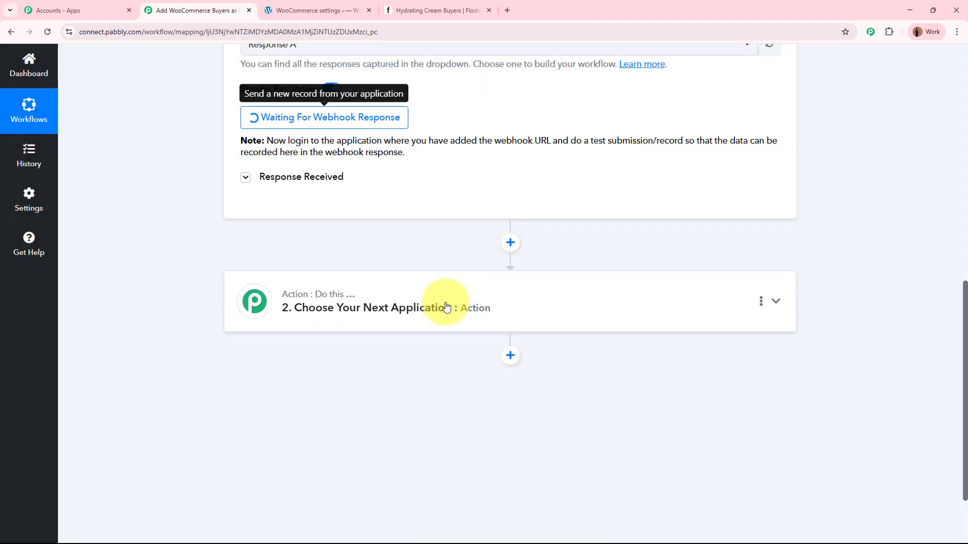
scroll(465, 260, "up", 8)
scroll(465, 258, "down", 3)
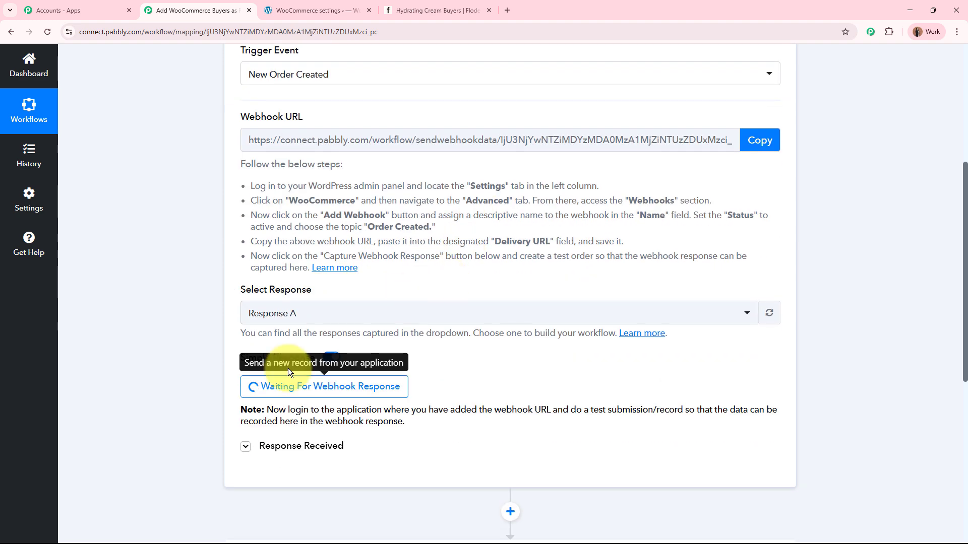
scroll(405, 396, "up", 5)
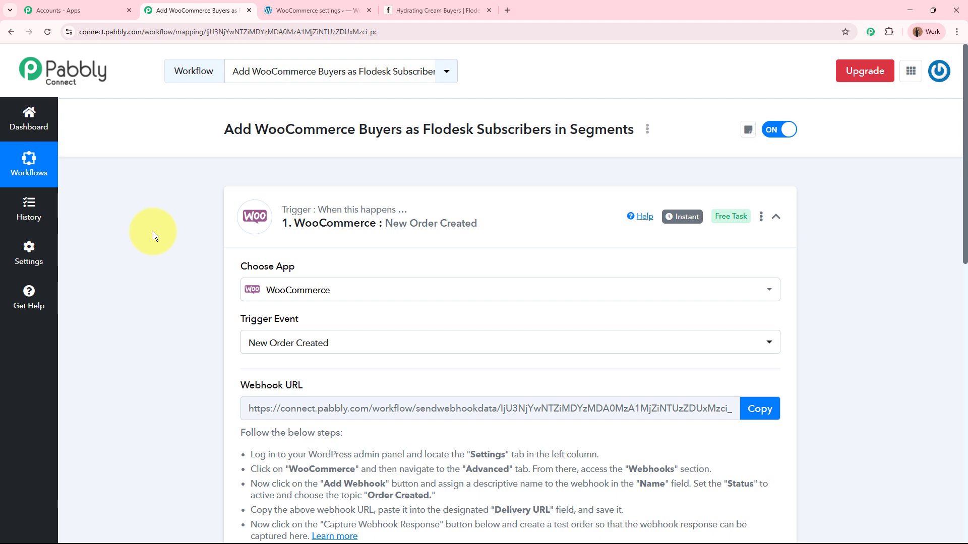
scroll(152, 231, "down", 5)
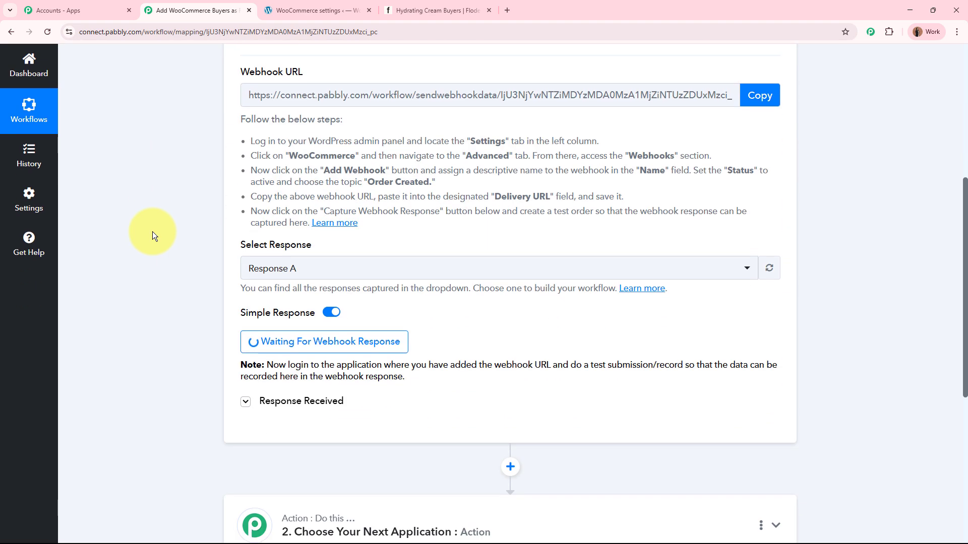
scroll(473, 304, "up", 5)
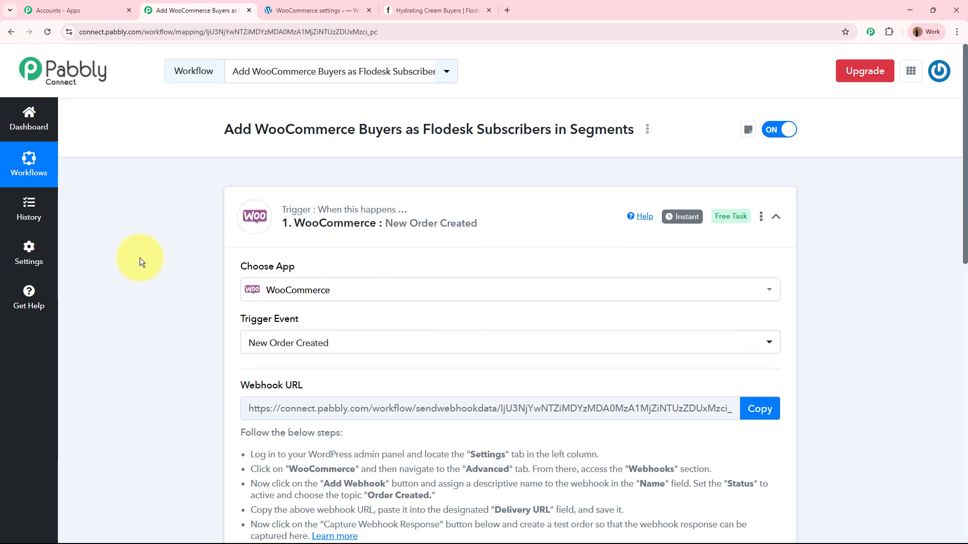
Step: Open the product list in WordPress admin and return to the Pabbly Connect workflow's trigger
left_click(276, 10)
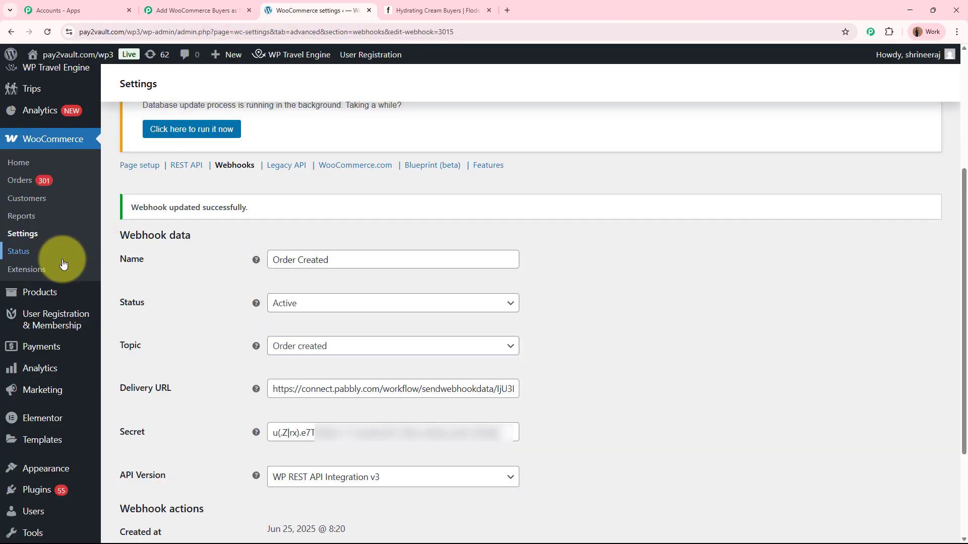
mouse_move(35, 293)
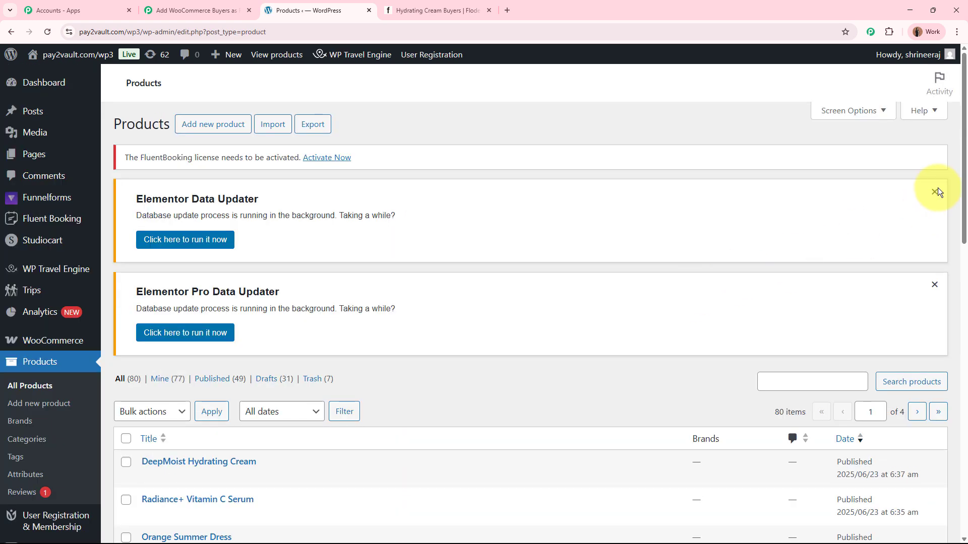
left_click(196, 10)
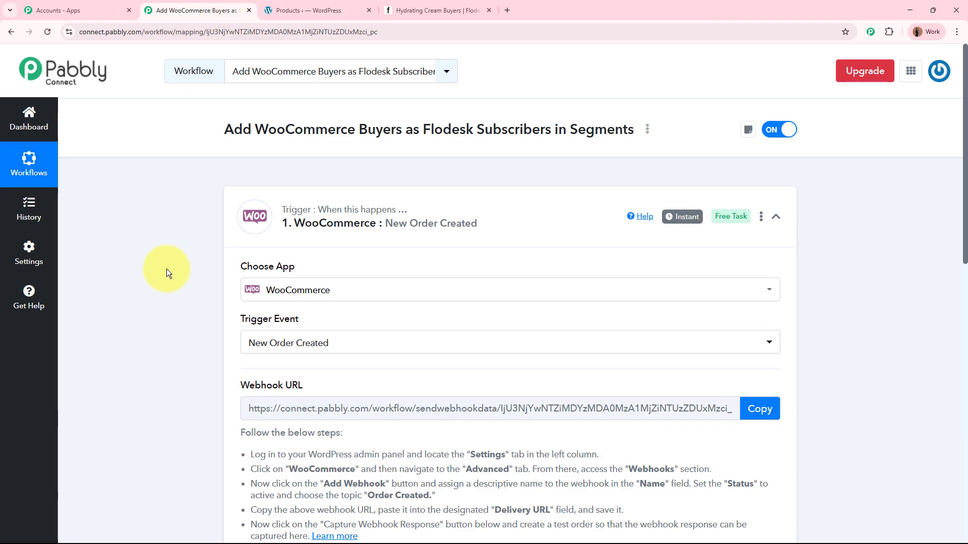
scroll(166, 273, "down", 8)
scroll(439, 270, "up", 8)
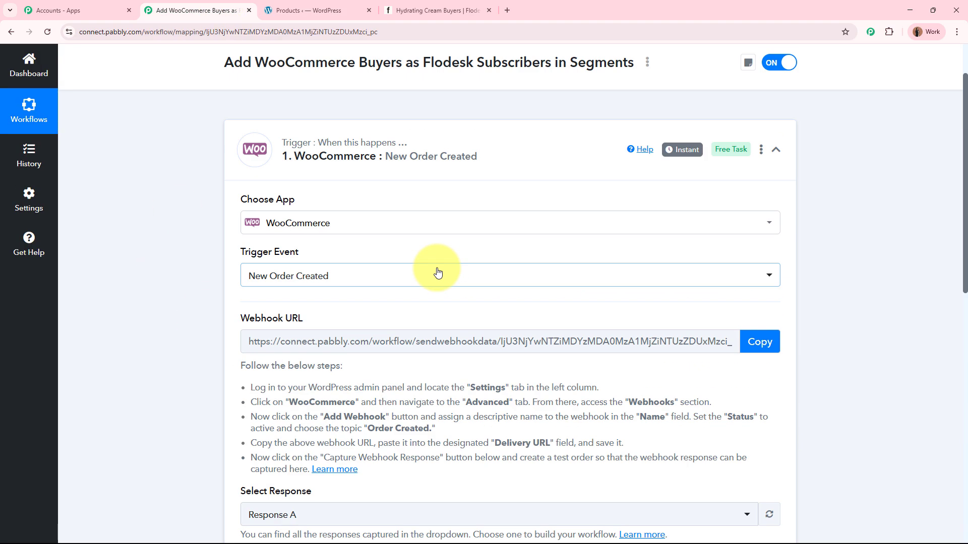
Step: Review the newest products in the WordPress product list and open the Flodesk segments overview
key("ctrl+Tab")
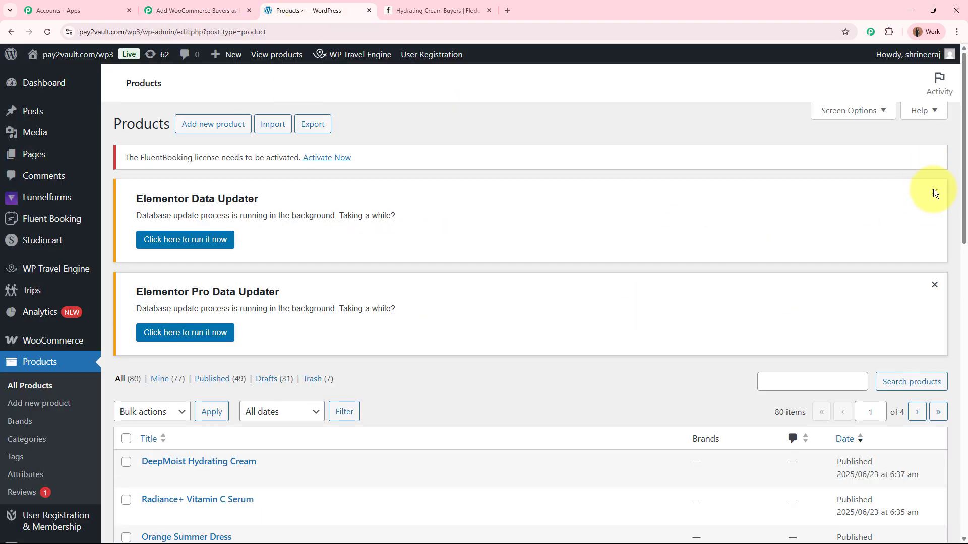
scroll(933, 189, "down", 4)
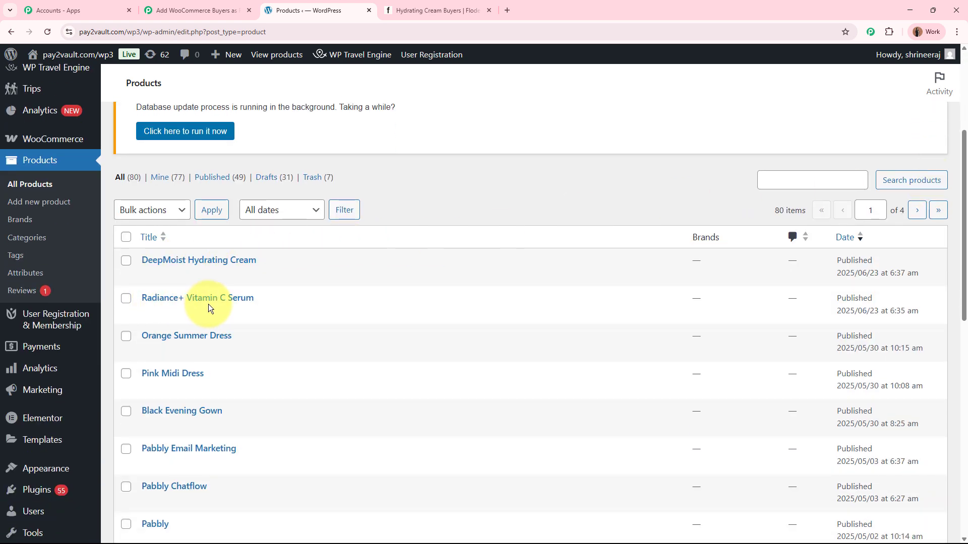
mouse_move(209, 304)
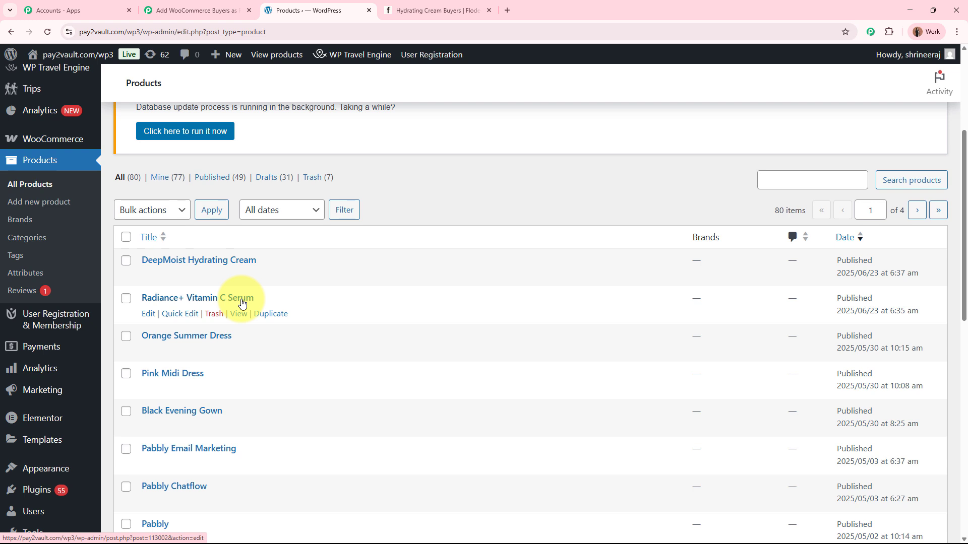
left_click(434, 10)
left_click(46, 140)
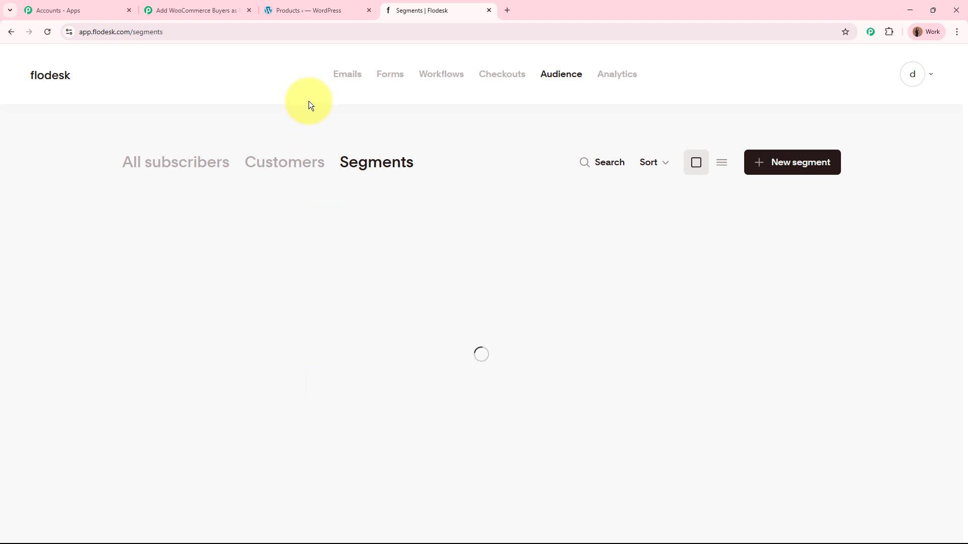
Step: Open the DeepMoist Hydrating Cream's store page from the WordPress product list and add one to the cart
left_click(306, 10)
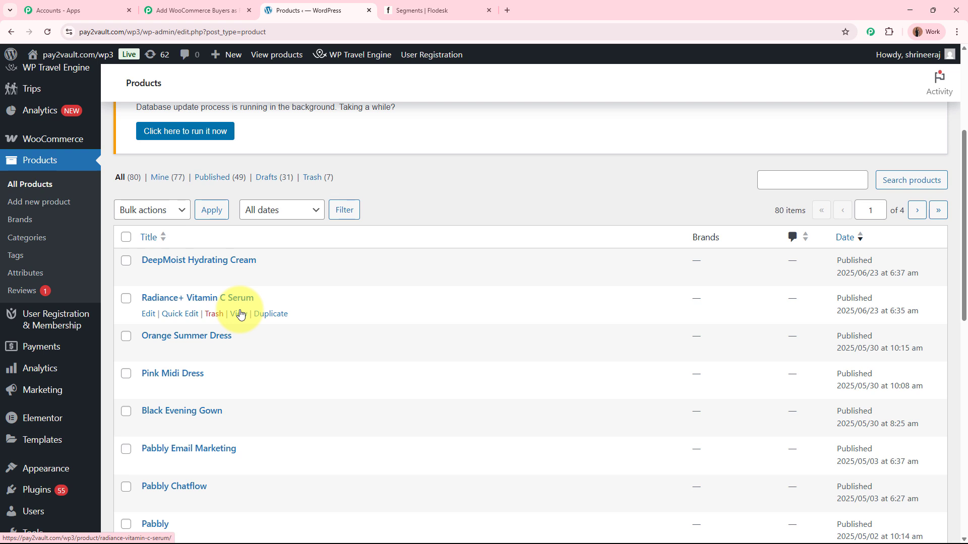
left_click(220, 259)
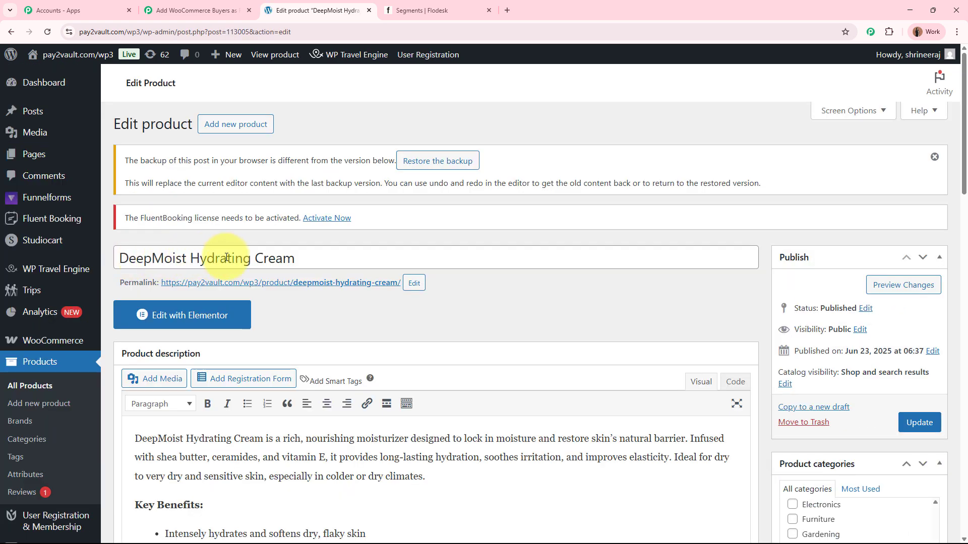
right_click(260, 286)
left_click(294, 291)
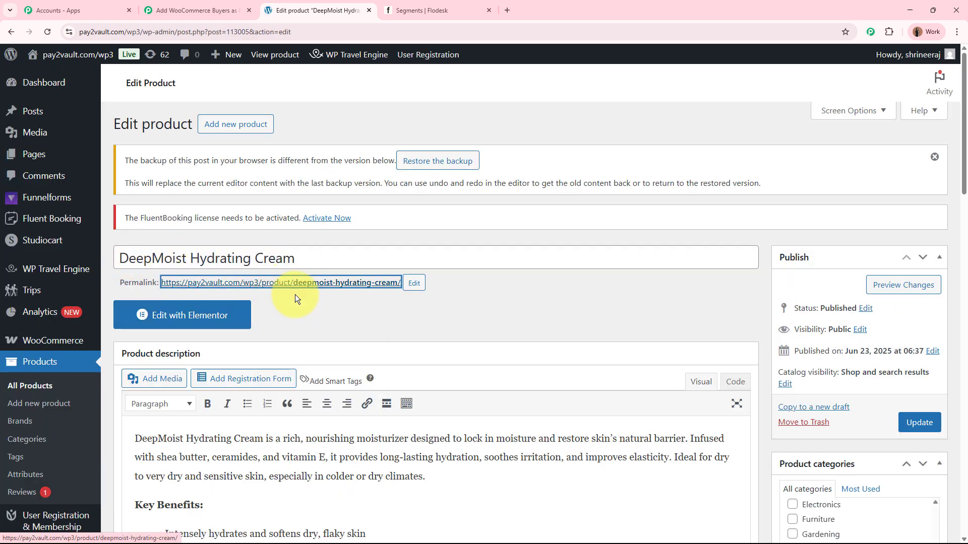
left_click(415, 17)
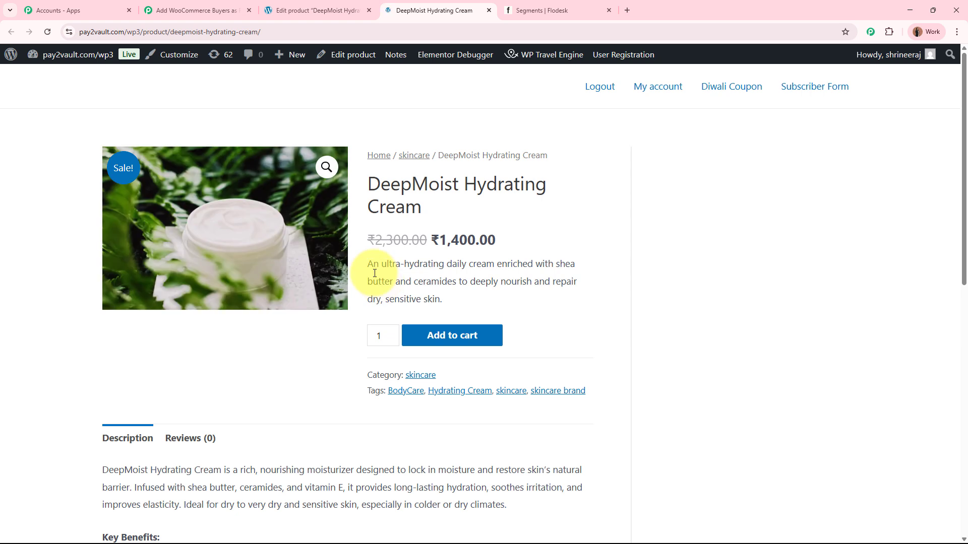
left_click(477, 334)
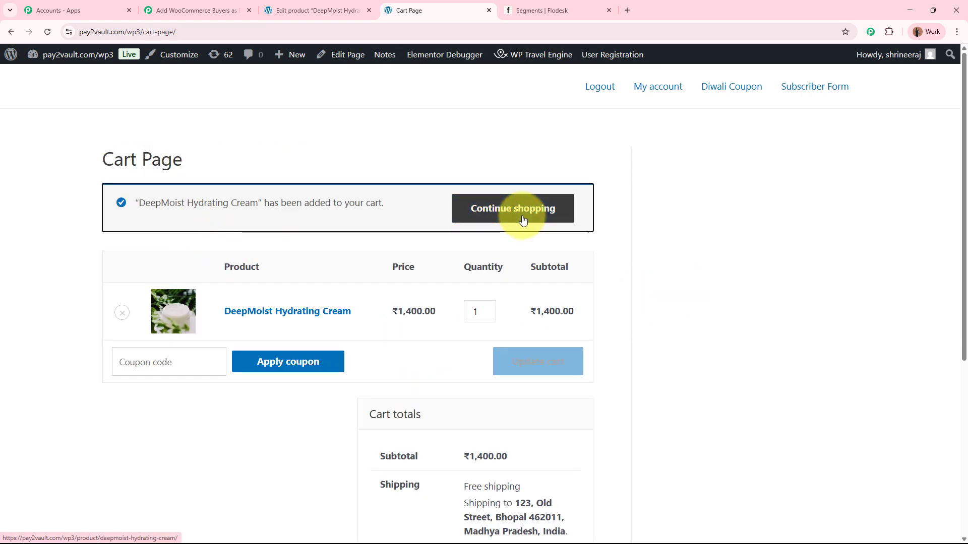
Step: Continue shopping in the skincare category and add Radiance+ Vitamin C Serum to the cart
left_click(523, 219)
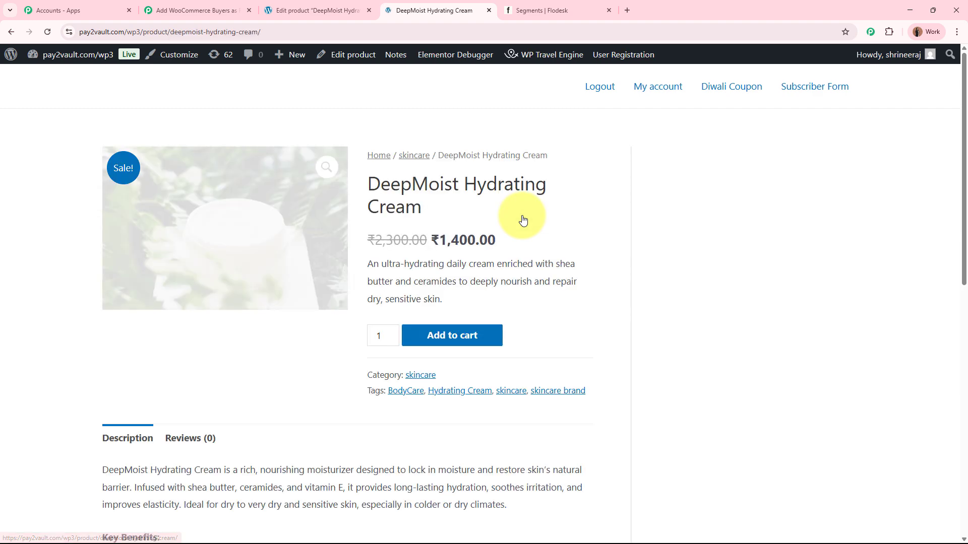
left_click(423, 379)
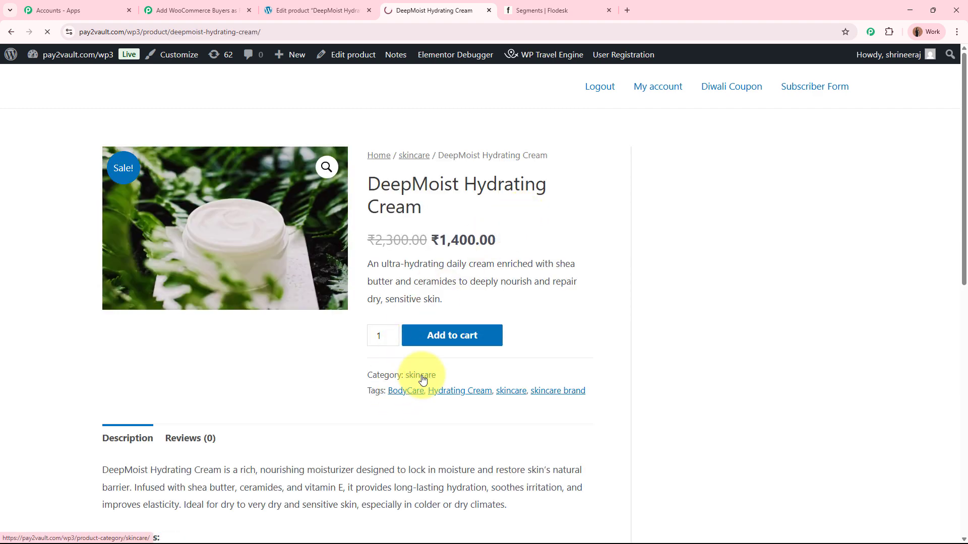
scroll(421, 383, "down", 3)
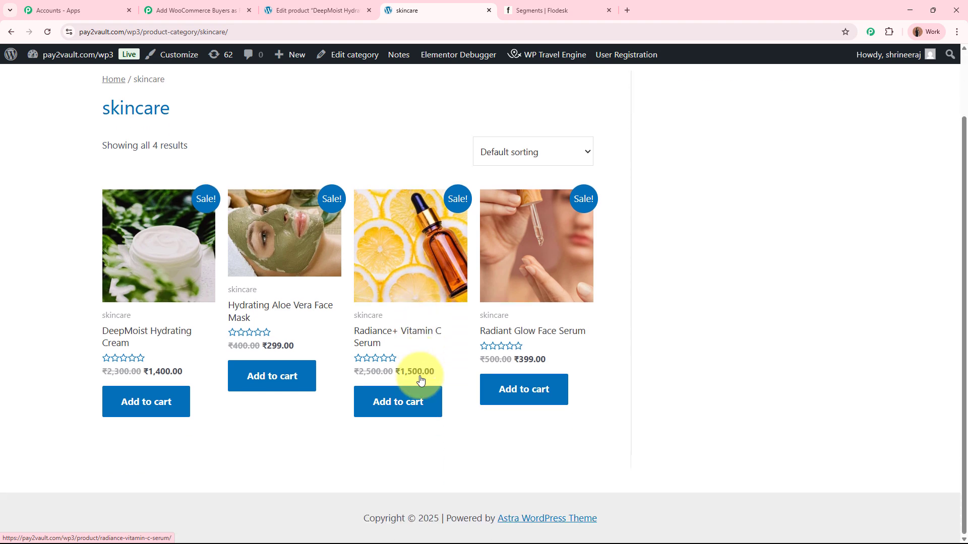
left_click(404, 334)
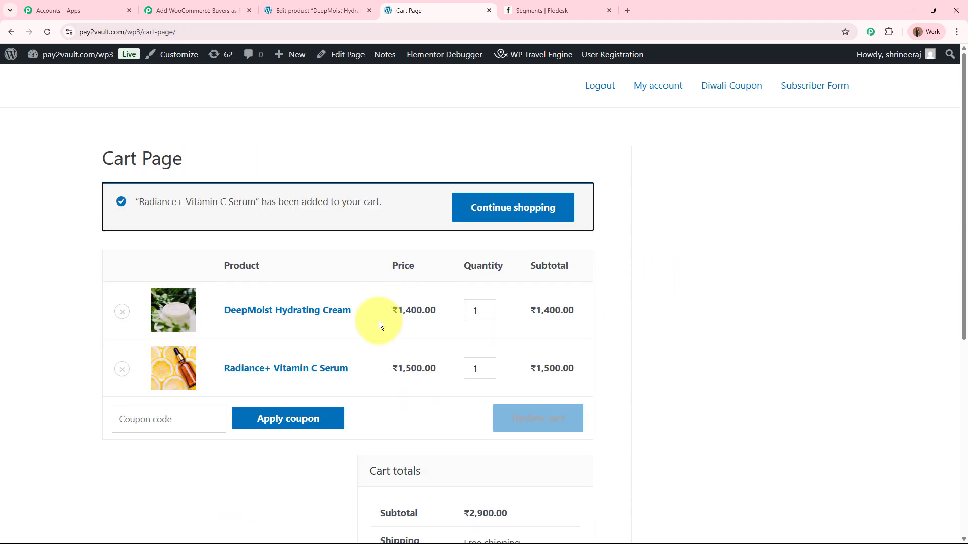
Step: Proceed from the cart to checkout and check the subtotal in the order summary
scroll(296, 201, "down", 3)
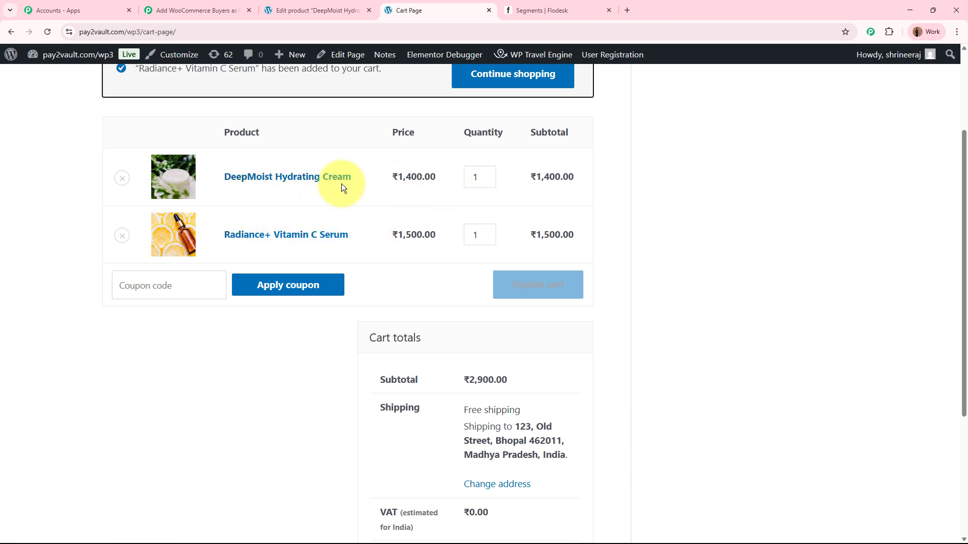
scroll(341, 187, "down", 4)
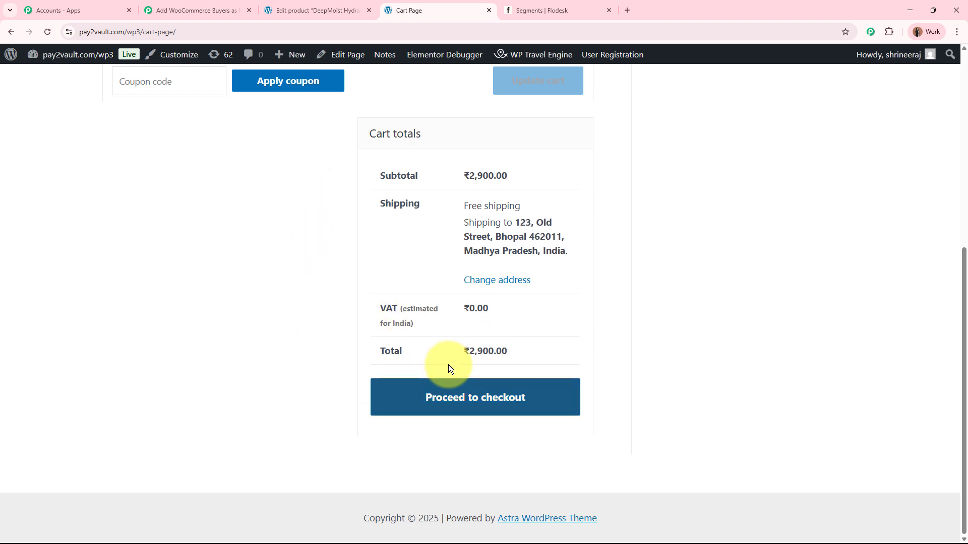
left_click(443, 395)
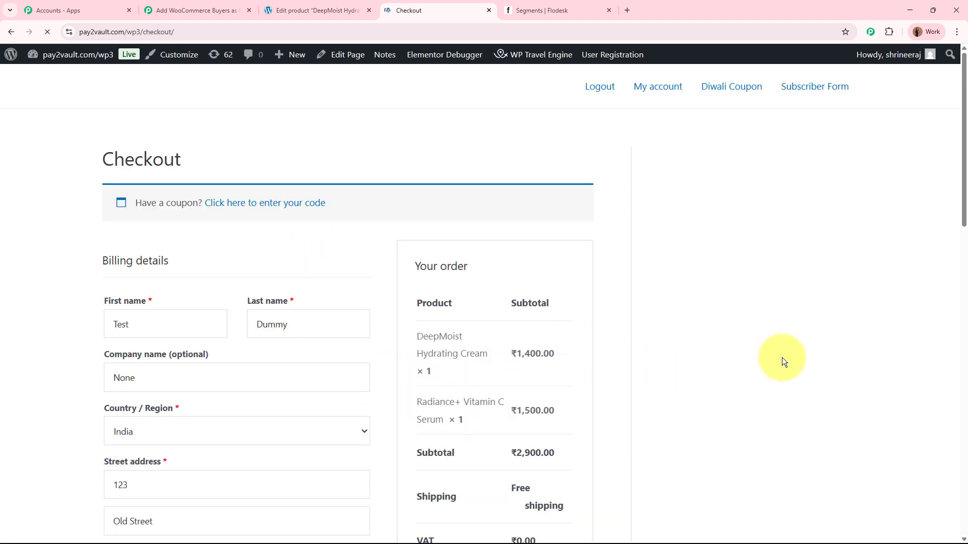
scroll(781, 356, "down", 3)
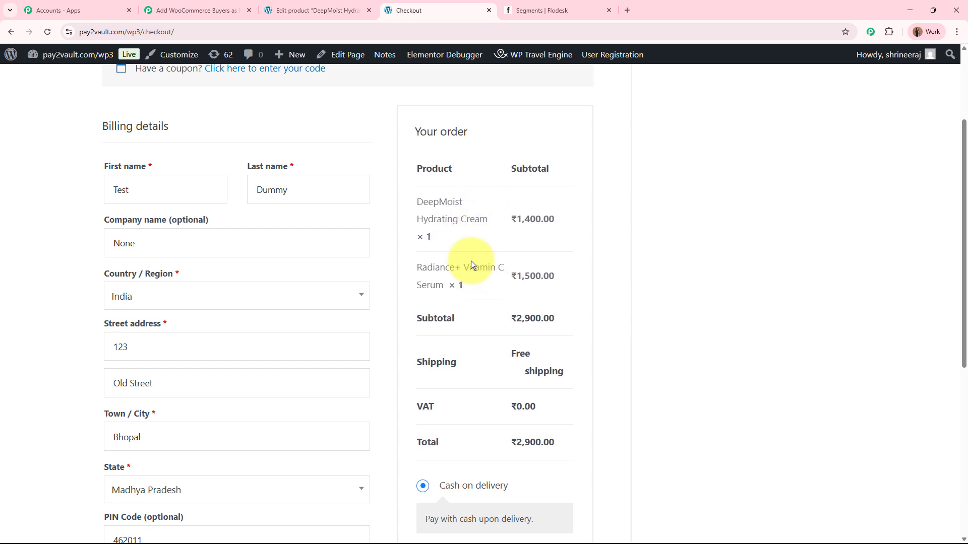
left_click_drag(517, 318, 566, 319)
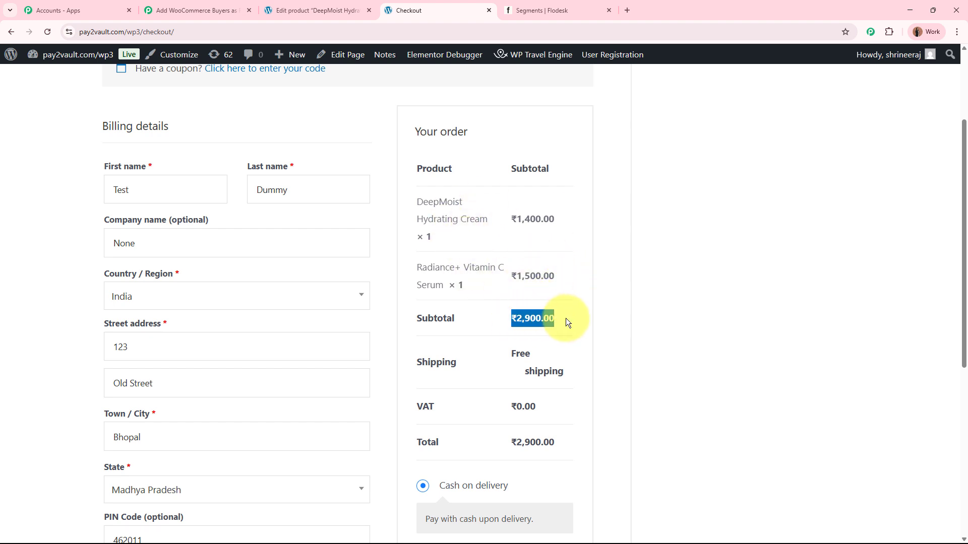
left_click(688, 299)
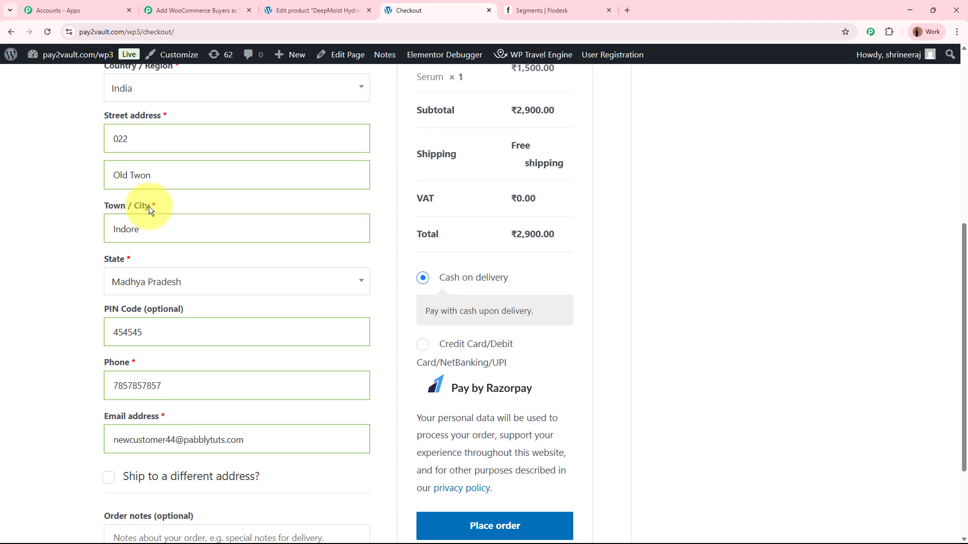
Step: Fill in the test customer's billing and contact details, correcting the spelling in the second street address line
scroll(149, 206, "up", 4)
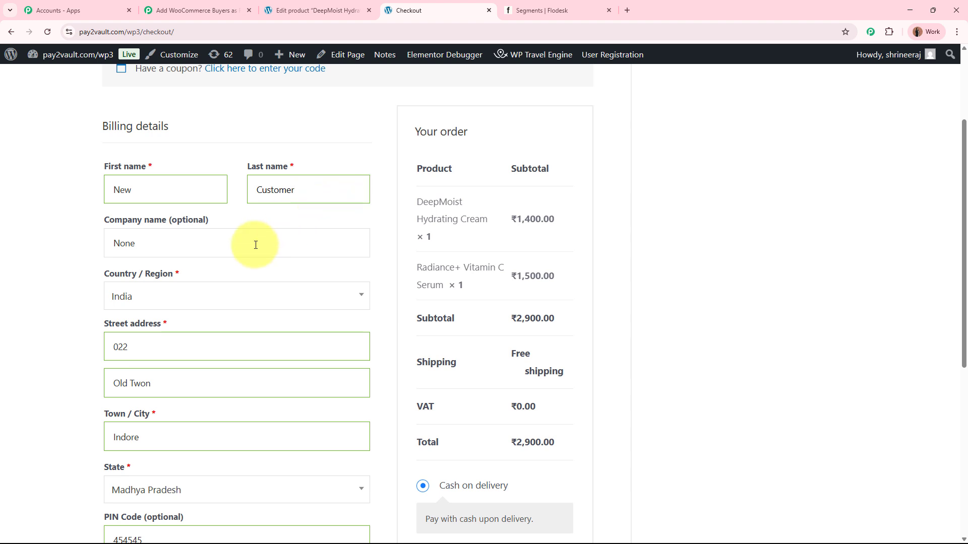
scroll(255, 244, "down", 1)
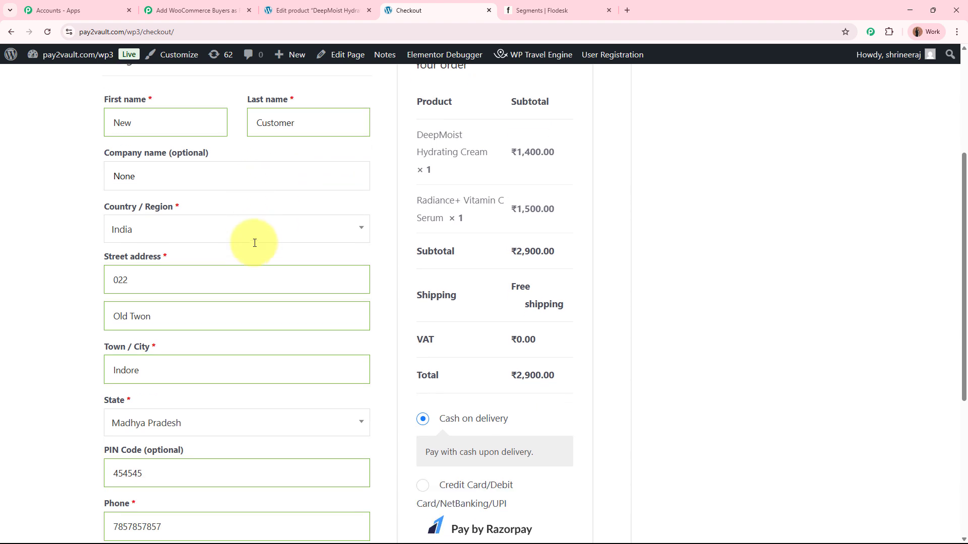
left_click(186, 277)
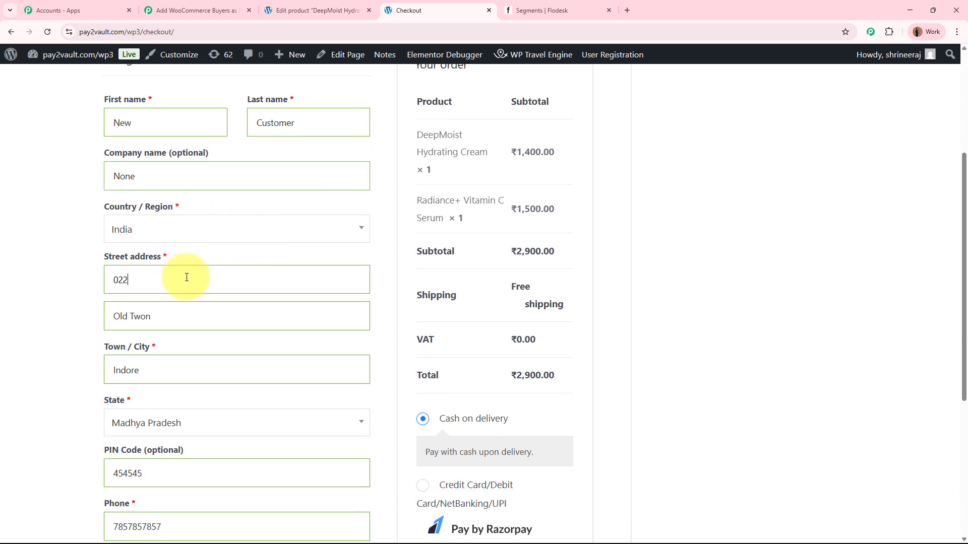
left_click(195, 309)
key("BackSpace")
key("BackSpace")
key("BackSpace")
type("own")
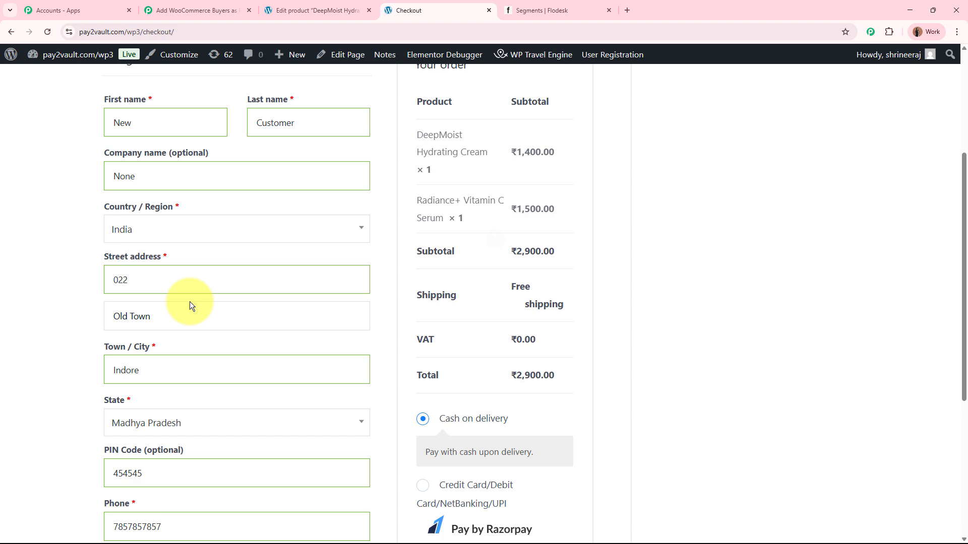
scroll(189, 302, "down", 2)
left_click(183, 228)
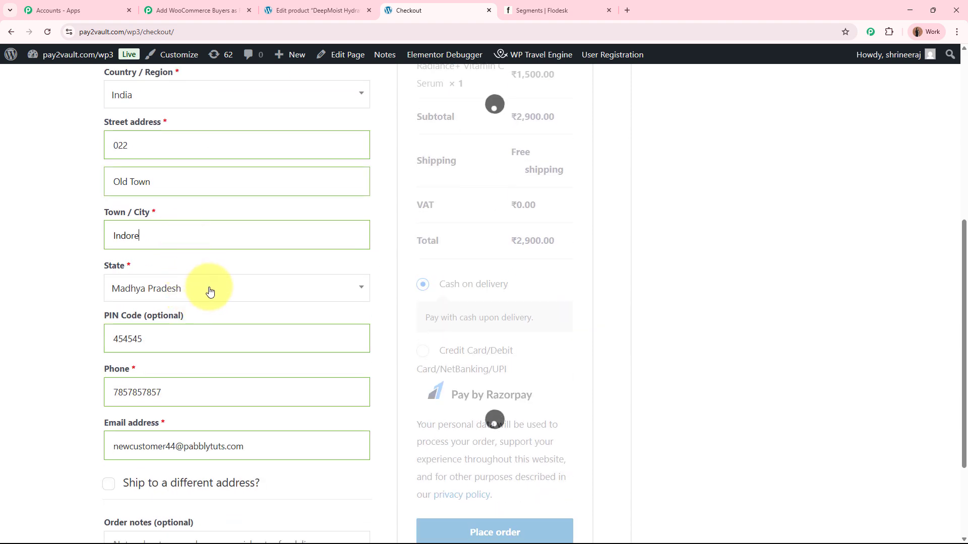
scroll(210, 290, "down", 1)
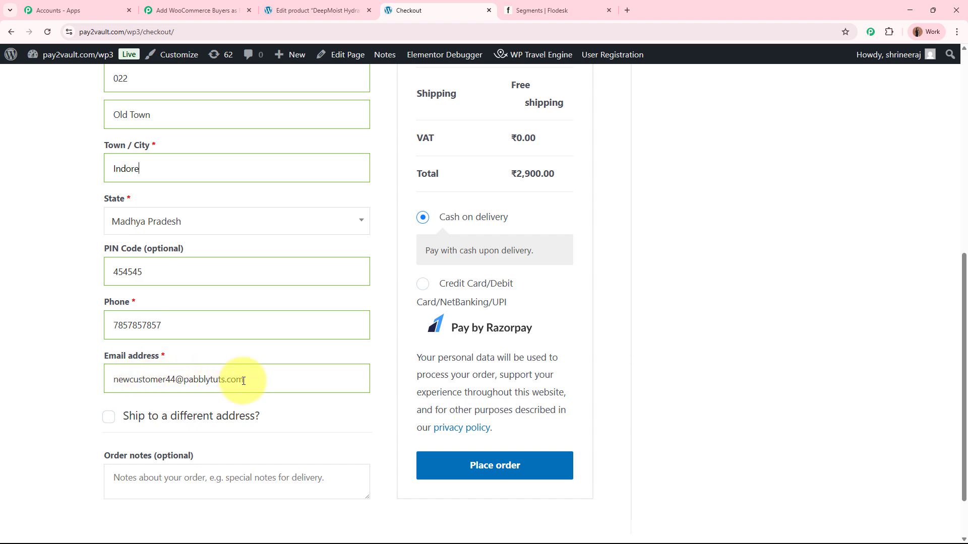
scroll(242, 380, "up", 4)
scroll(242, 380, "down", 5)
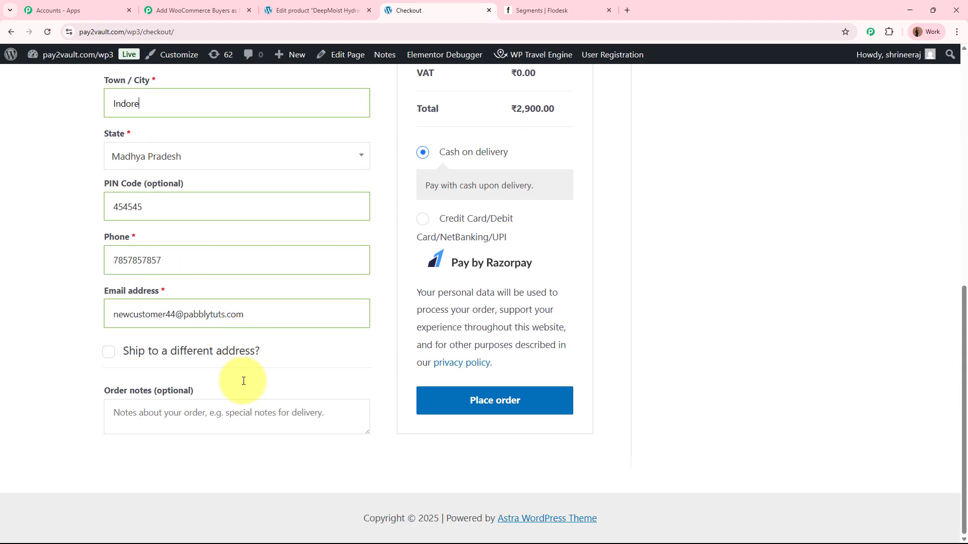
Step: Place the test order with cash on delivery and decline saving the address in the browser
left_click(503, 404)
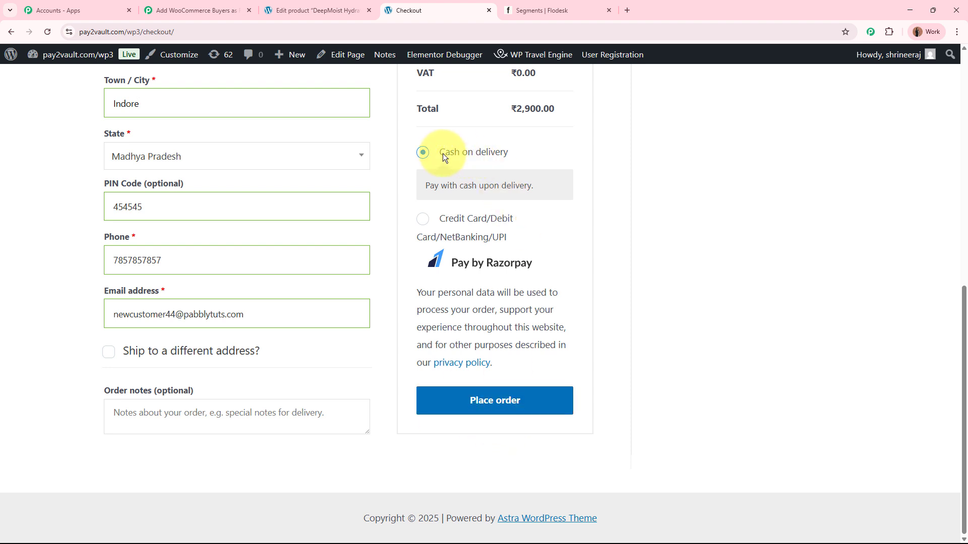
left_click(519, 400)
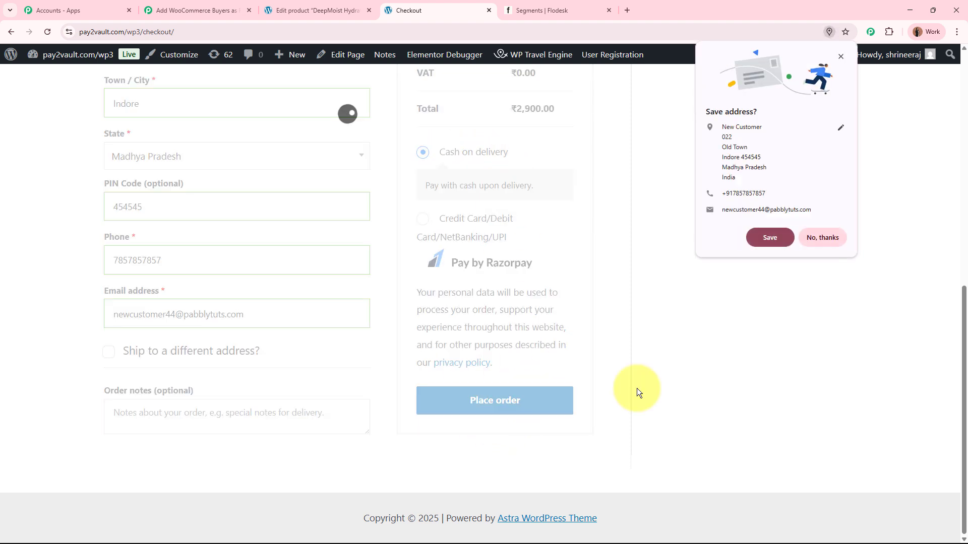
left_click(841, 236)
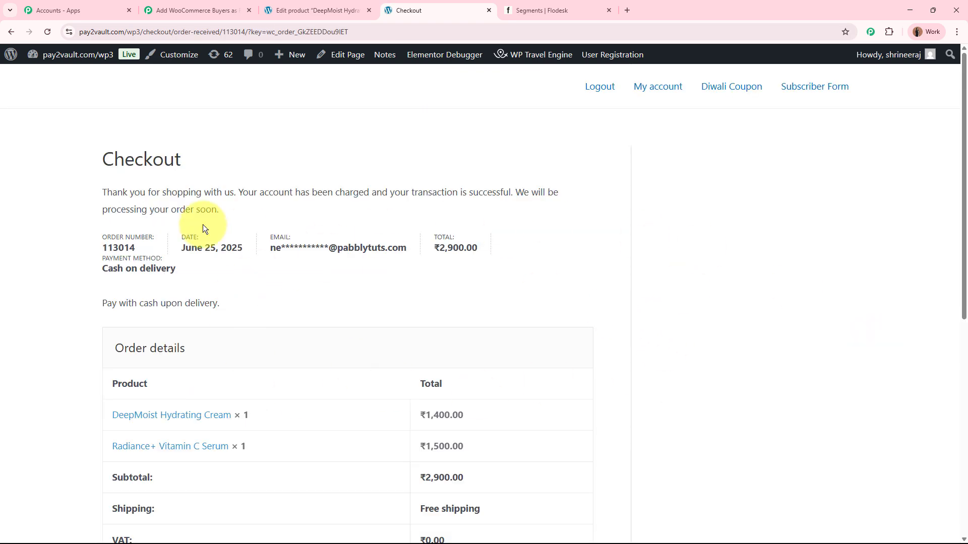
Step: Review the order confirmation's message, ordered products, and billing and shipping addresses
left_click_drag(101, 193, 231, 192)
left_click(232, 192)
scroll(232, 190, "down", 3)
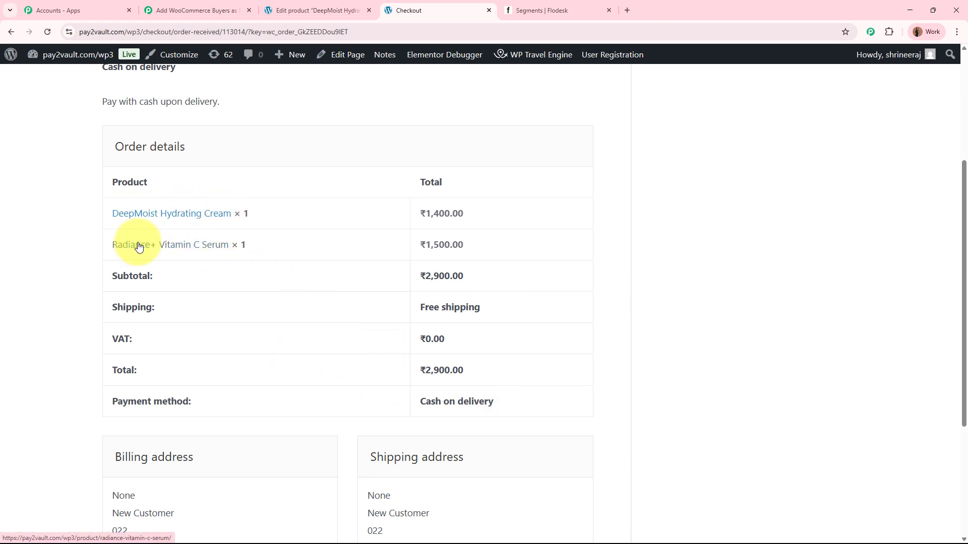
scroll(466, 265, "down", 4)
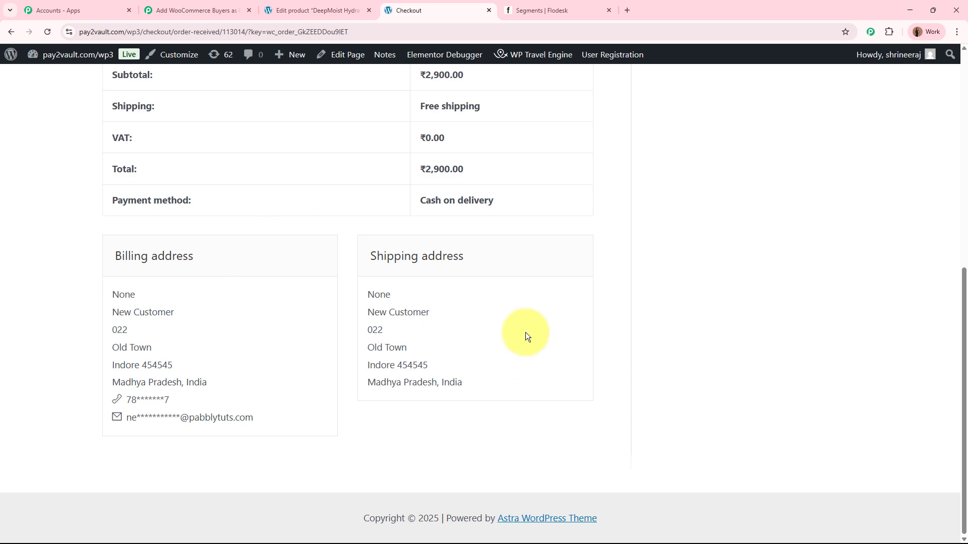
scroll(525, 331, "up", 5)
scroll(735, 288, "up", 3)
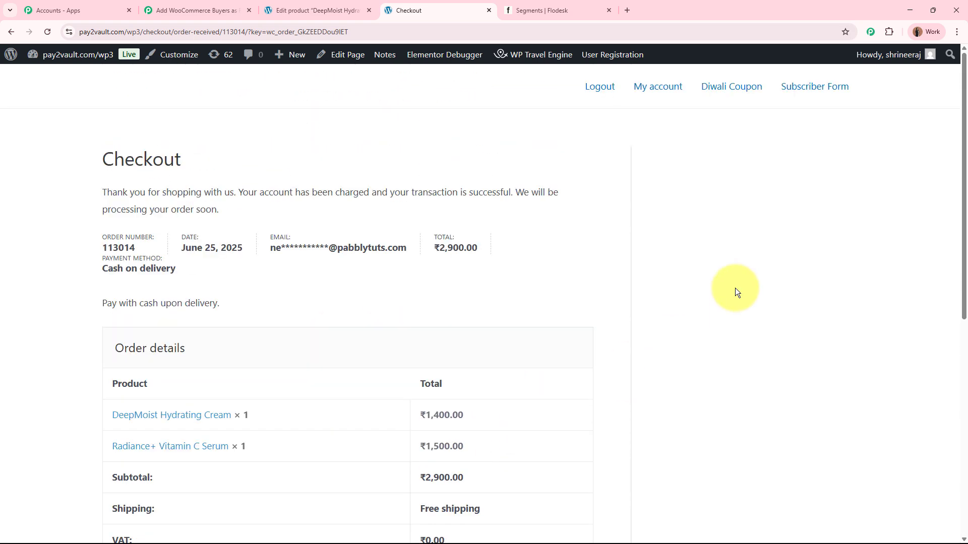
Step: Switch to the Pabbly Connect workflow and check the order status and total in the newly captured webhook response
left_click(196, 10)
scroll(146, 343, "down", 8)
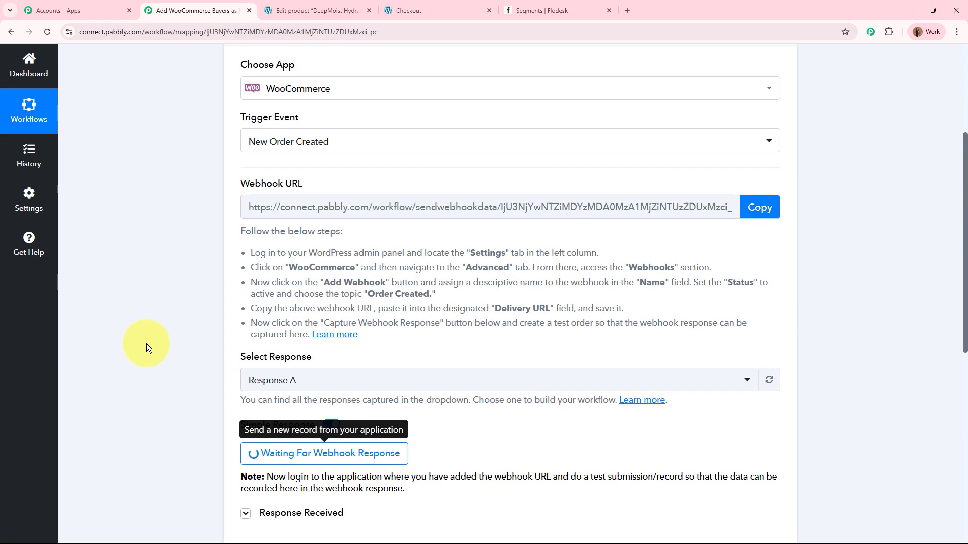
scroll(146, 343, "down", 1)
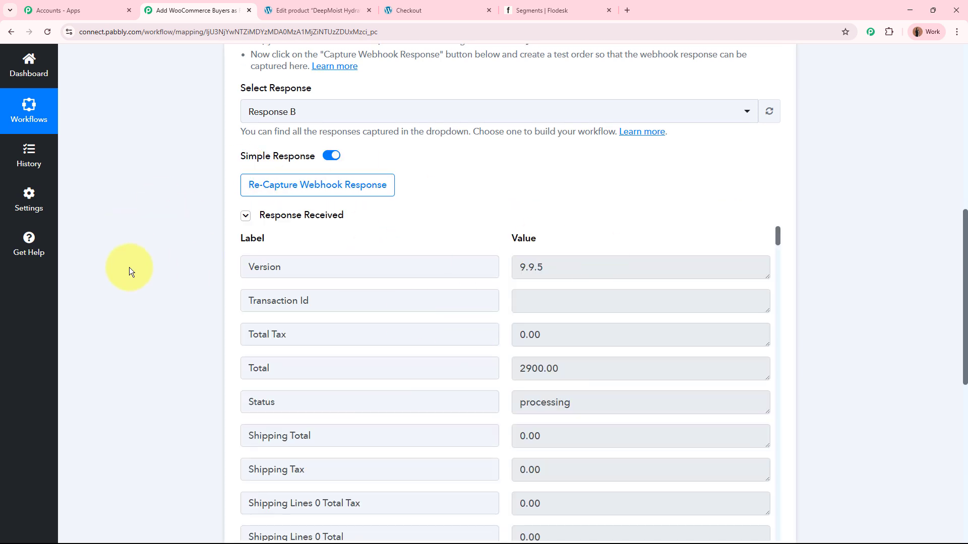
scroll(129, 270, "down", 2)
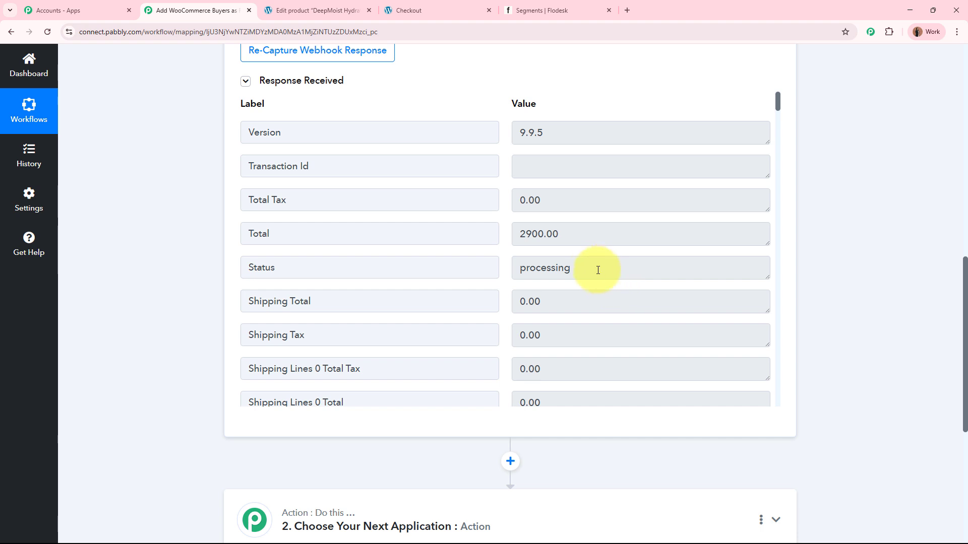
left_click_drag(596, 268, 508, 261)
left_click_drag(565, 234, 518, 233)
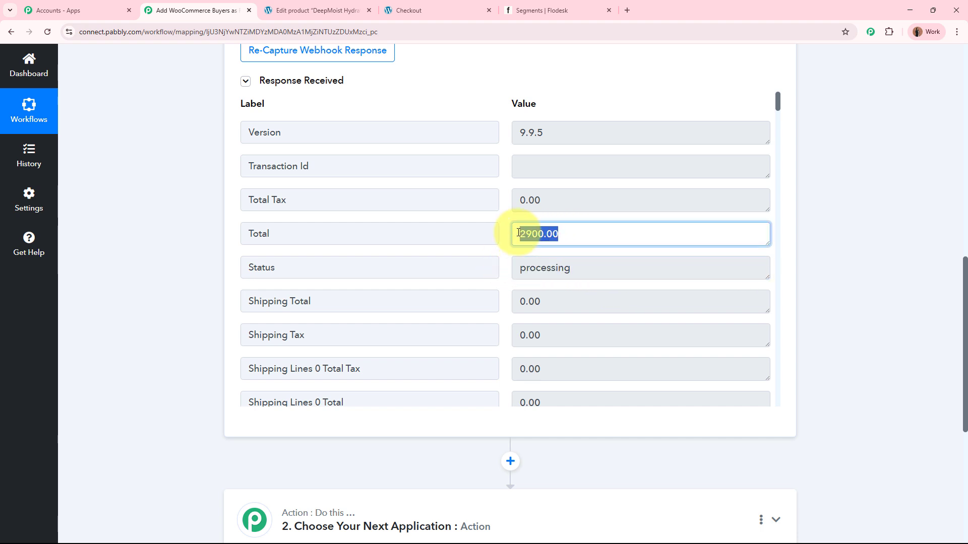
Step: Examine the ordered product names in the captured response's shipping line item data, enlarging the value box to read the full text
left_click(575, 233)
scroll(574, 234, "down", 5)
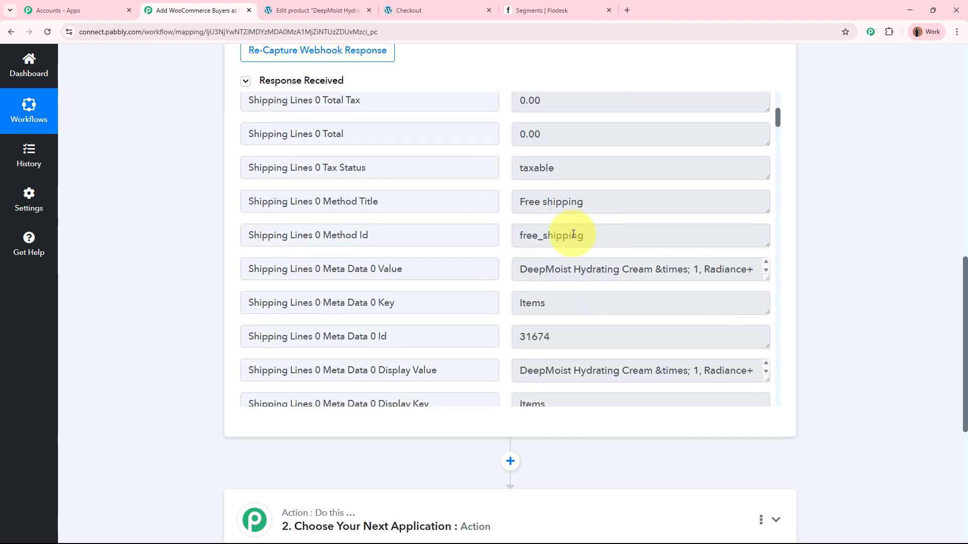
scroll(573, 234, "down", 1)
left_click(520, 202)
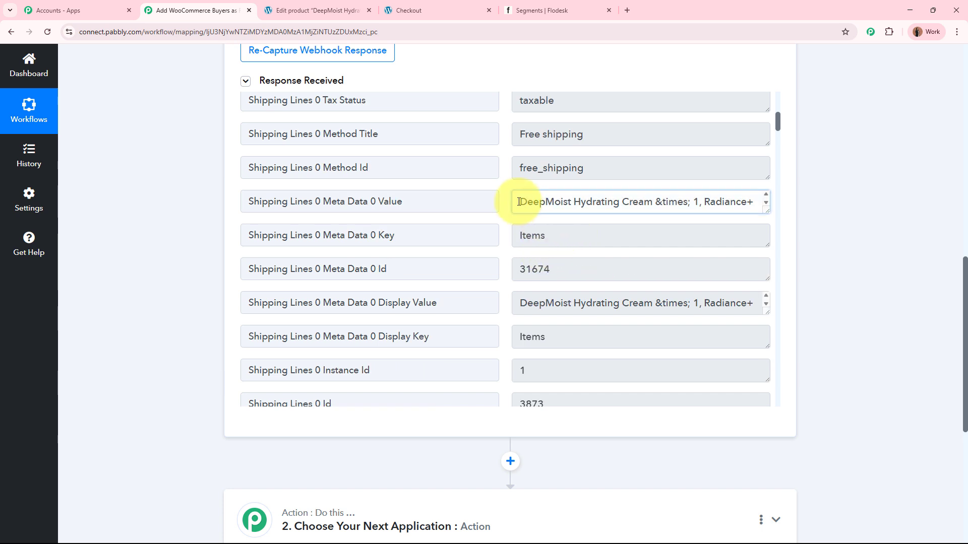
left_click_drag(766, 211, 766, 278)
left_click_drag(519, 201, 644, 203)
left_click_drag(703, 202, 580, 211)
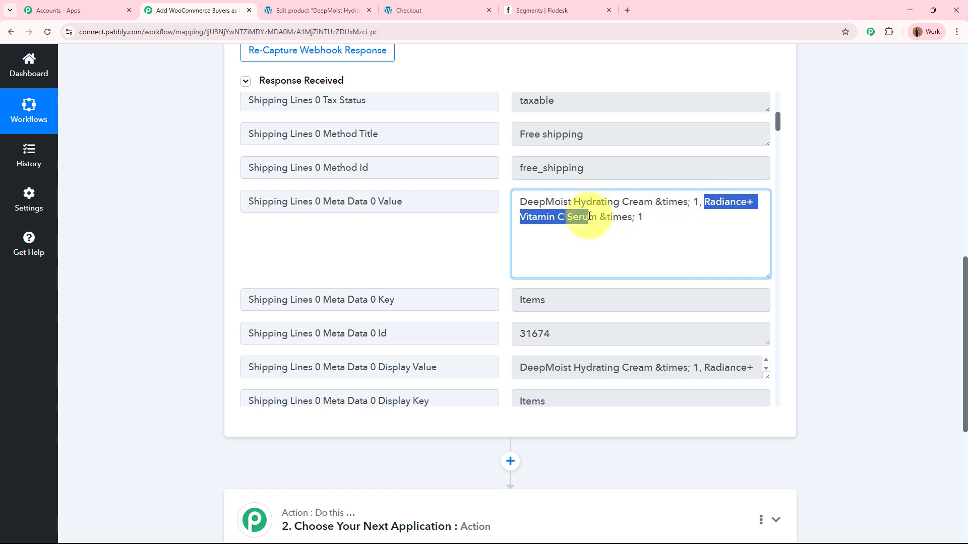
left_click(665, 224)
left_click_drag(765, 275, 756, 209)
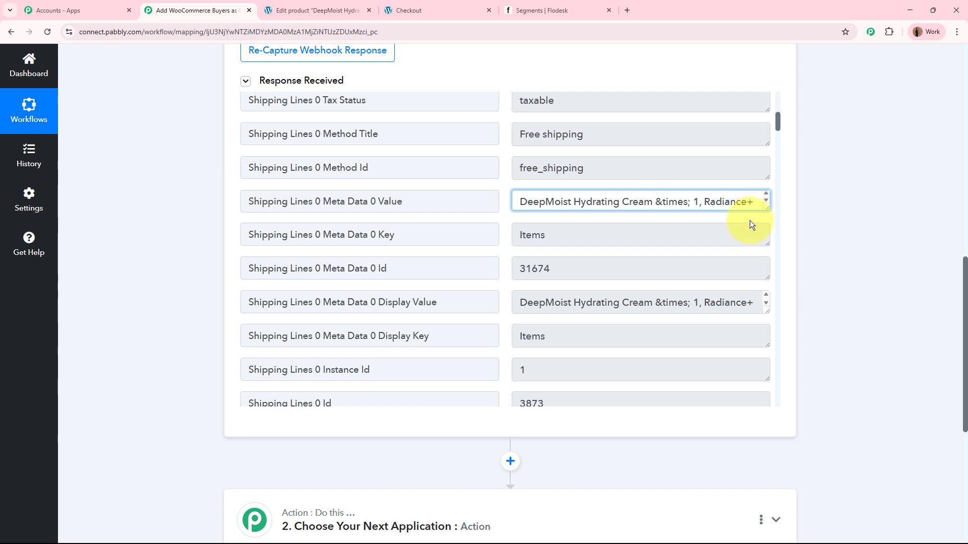
Step: Review the customer's shipping name, country, company, city, address, state and postcode in the captured response
scroll(750, 223, "down", 4)
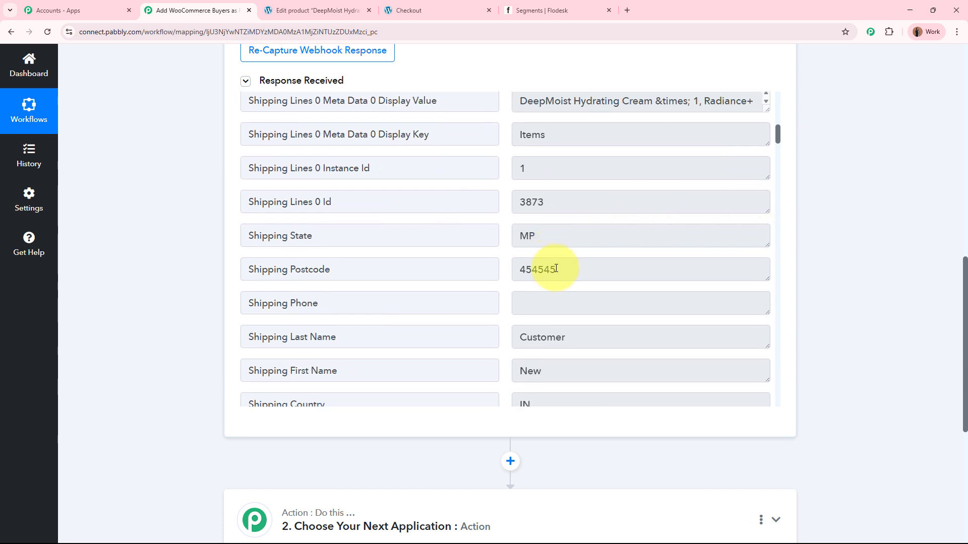
scroll(577, 285, "down", 3)
left_click(514, 205)
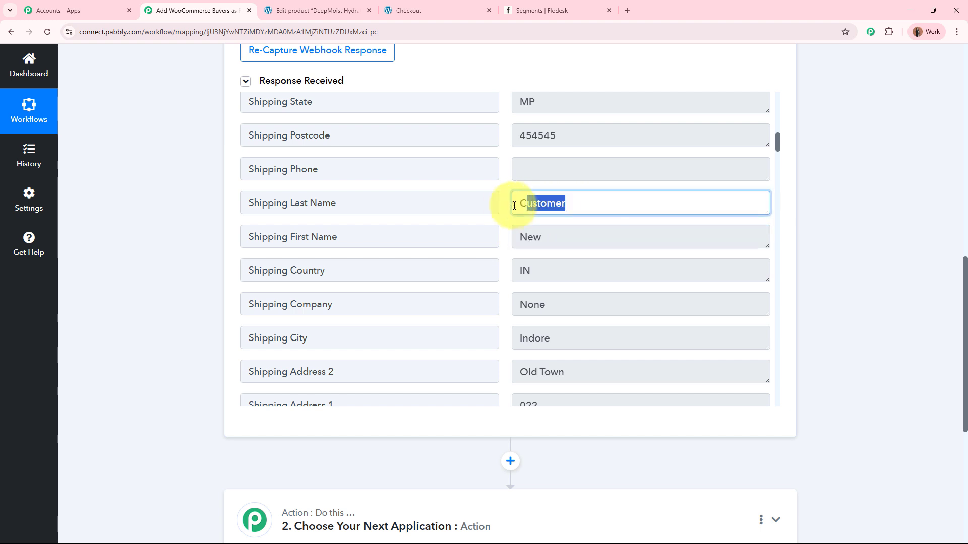
left_click(557, 270)
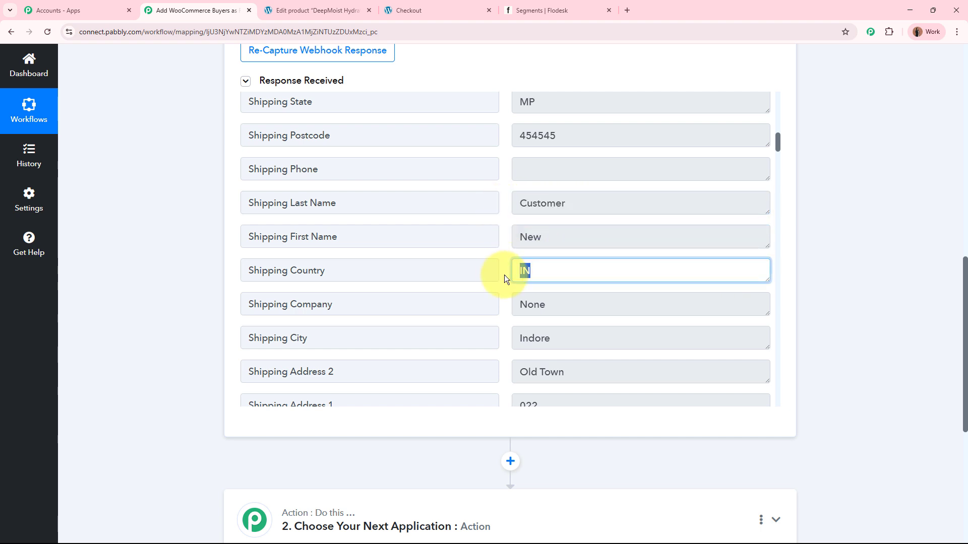
left_click(538, 306)
left_click(517, 336)
scroll(499, 330, "down", 2)
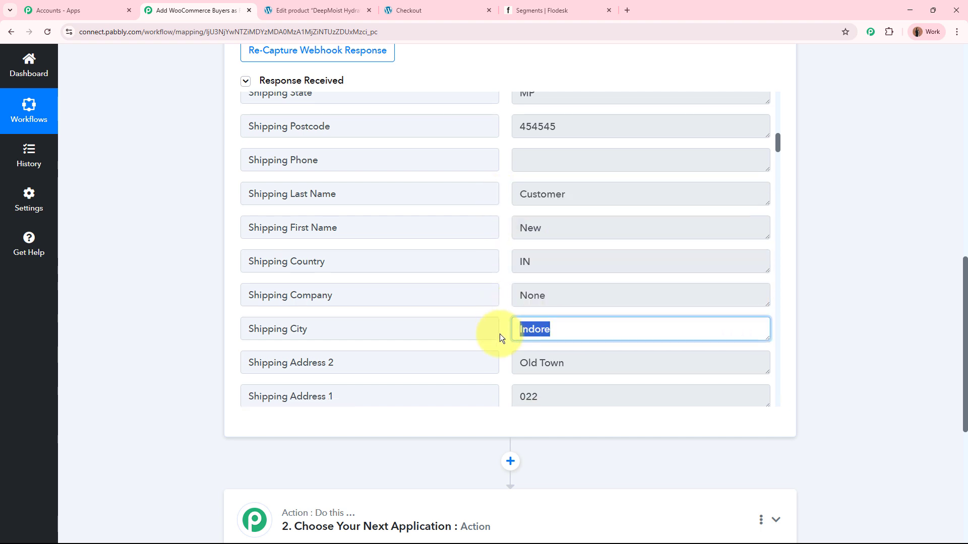
left_click(522, 338)
left_click(519, 305)
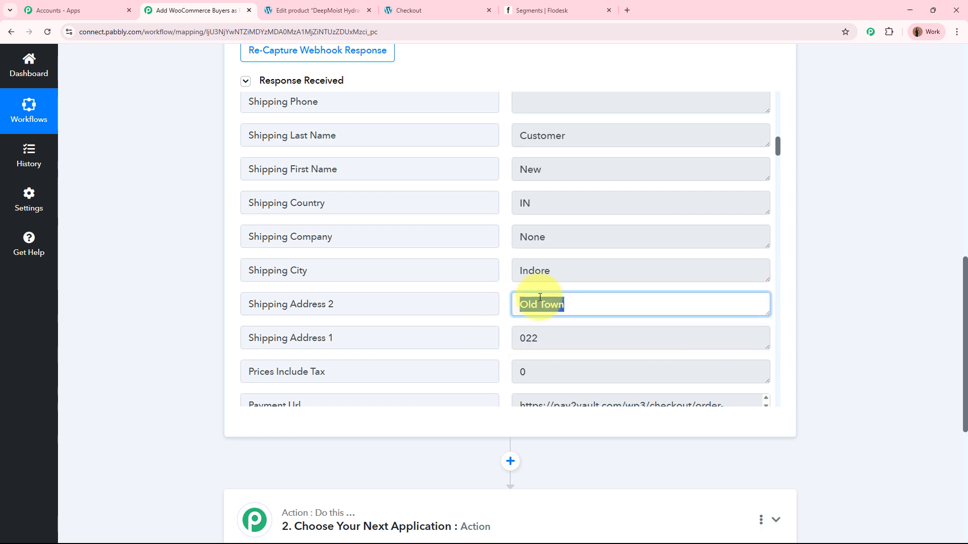
scroll(560, 244, "up", 4)
left_click_drag(558, 244, 524, 244)
left_click(519, 265)
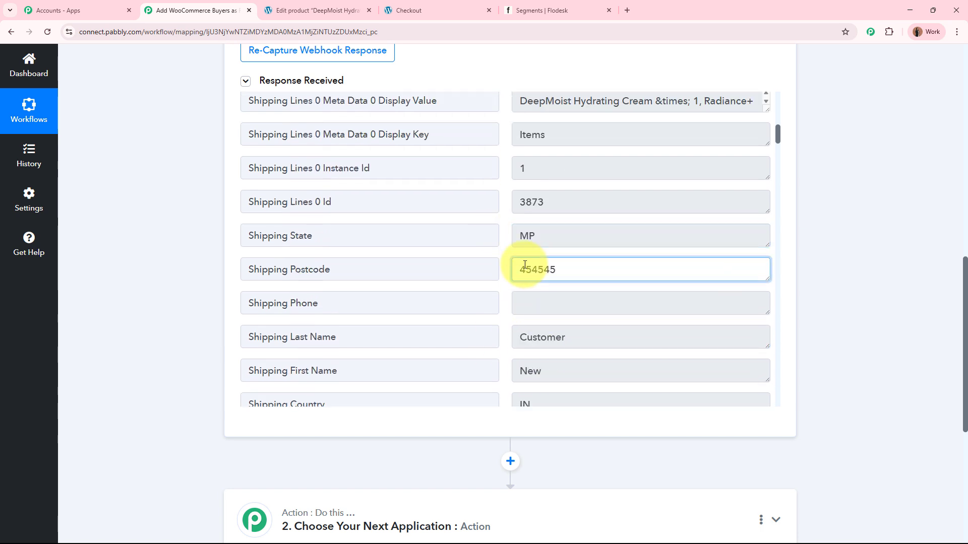
double_click(519, 262)
Step: Check the payment method title and order key in the captured order response
scroll(598, 259, "down", 5)
scroll(600, 260, "down", 3)
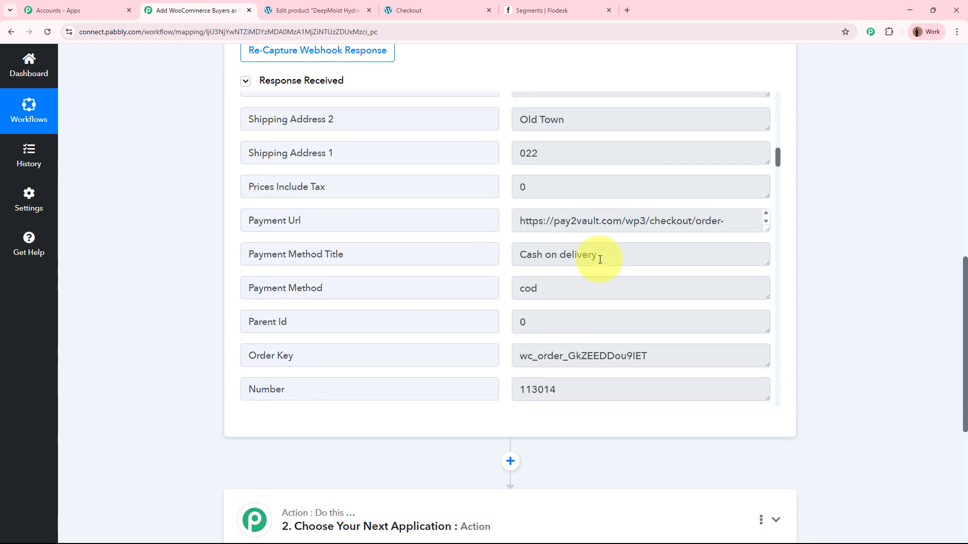
left_click_drag(612, 237, 487, 237)
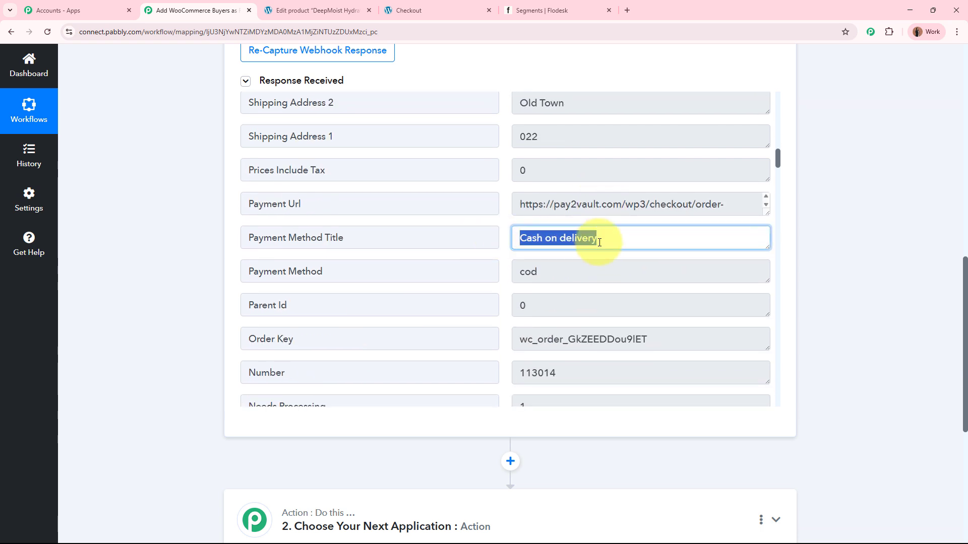
scroll(600, 241, "down", 2)
left_click_drag(649, 272, 513, 269)
scroll(513, 269, "down", 6)
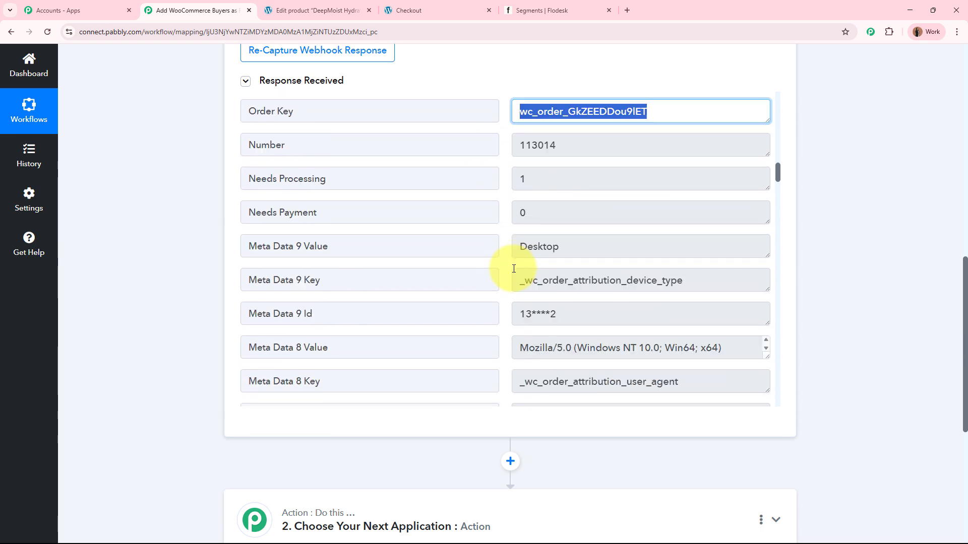
Step: Collapse the WooCommerce New Order Created trigger step
scroll(514, 268, "up", 7)
scroll(513, 269, "up", 2)
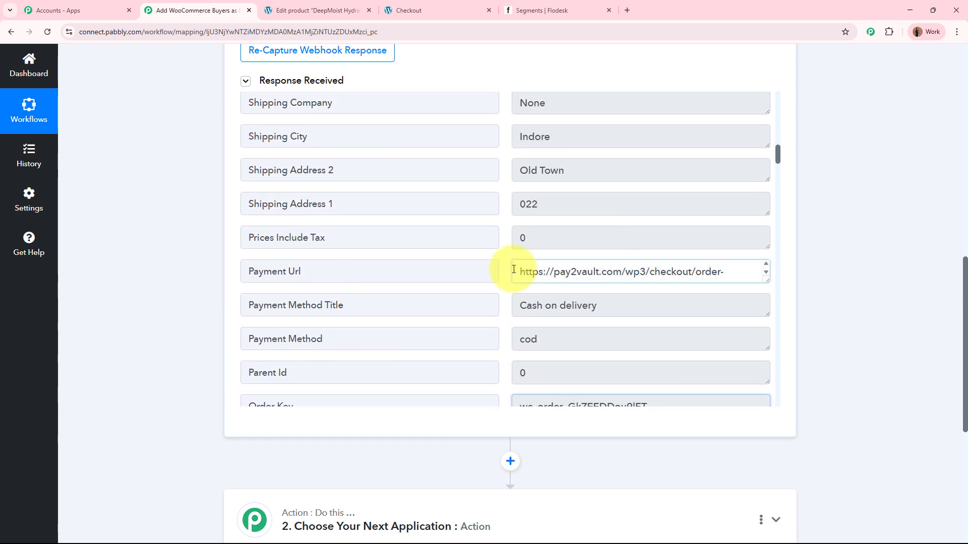
scroll(506, 253, "up", 8)
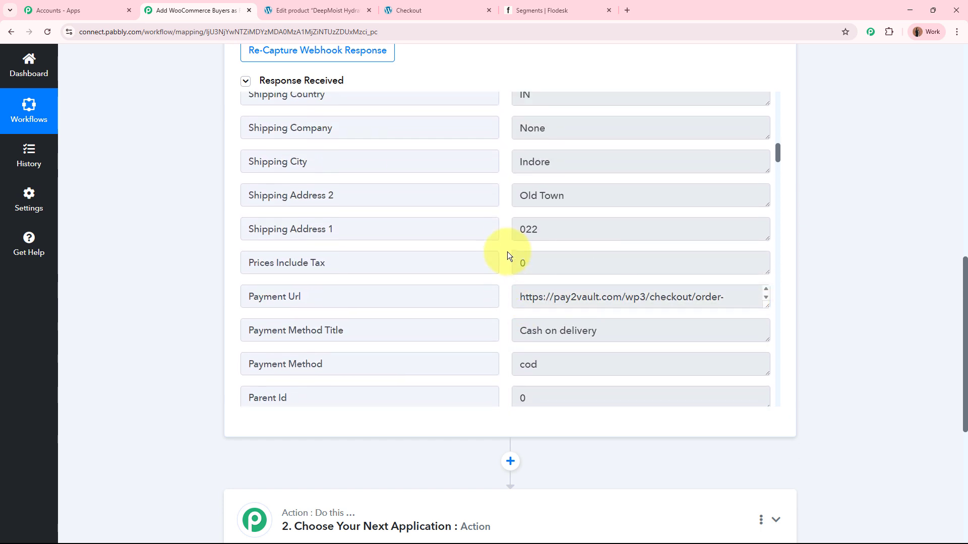
scroll(857, 274, "up", 10)
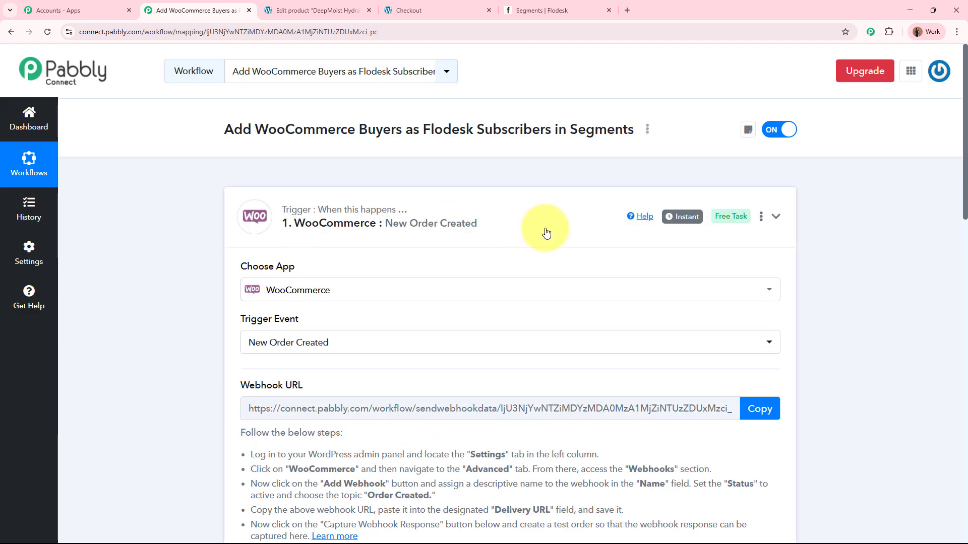
left_click(544, 232)
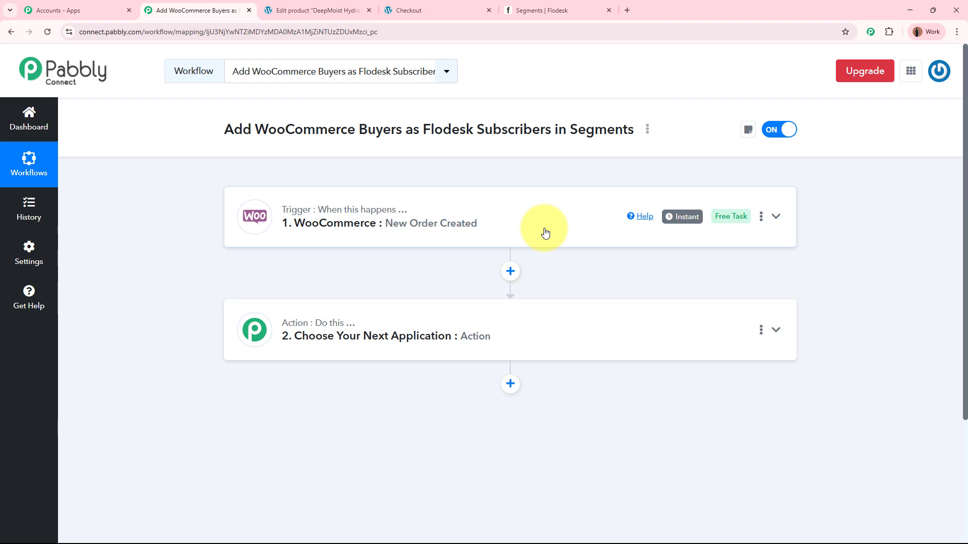
Step: Look at the WooCommerce product page, and examine the segments and the full subscriber list in Flodesk
left_click(343, 10)
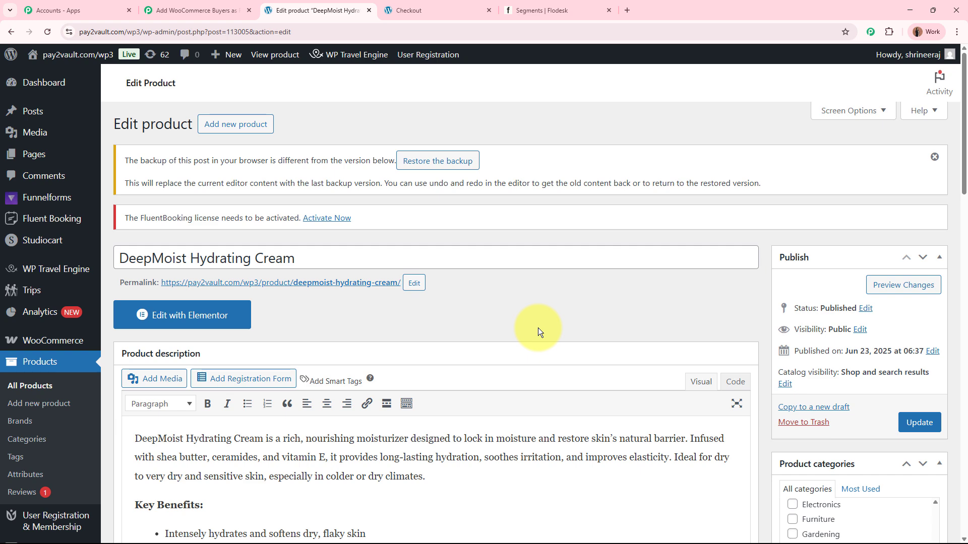
left_click(227, 10)
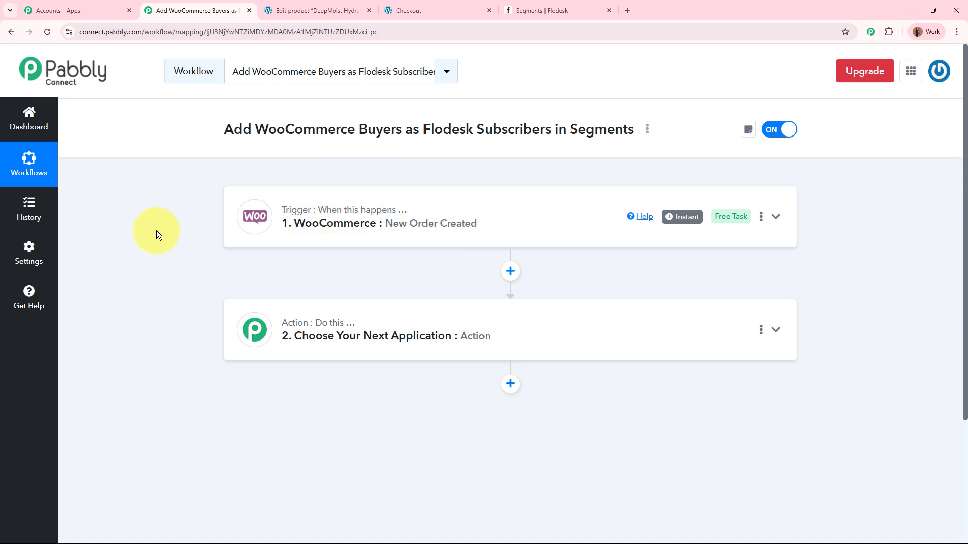
left_click(548, 12)
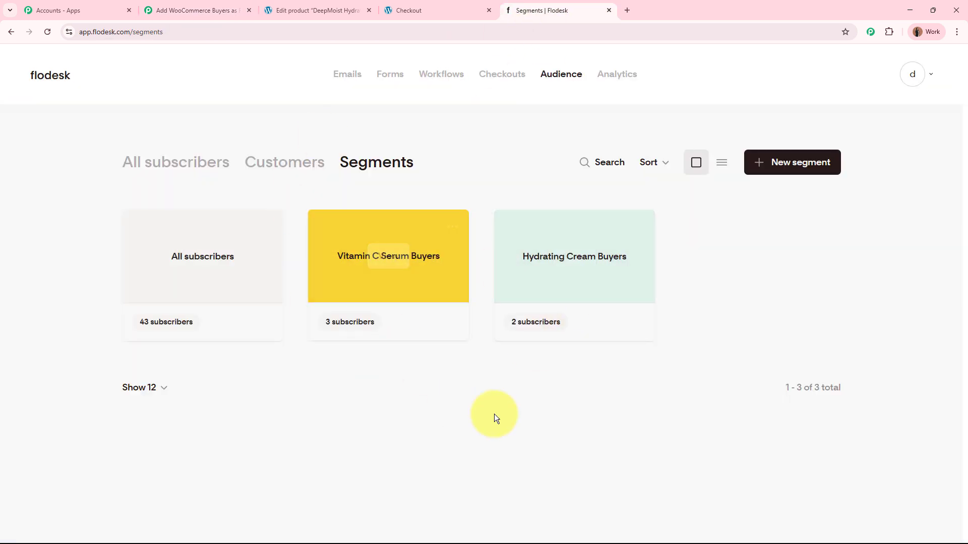
left_click(174, 162)
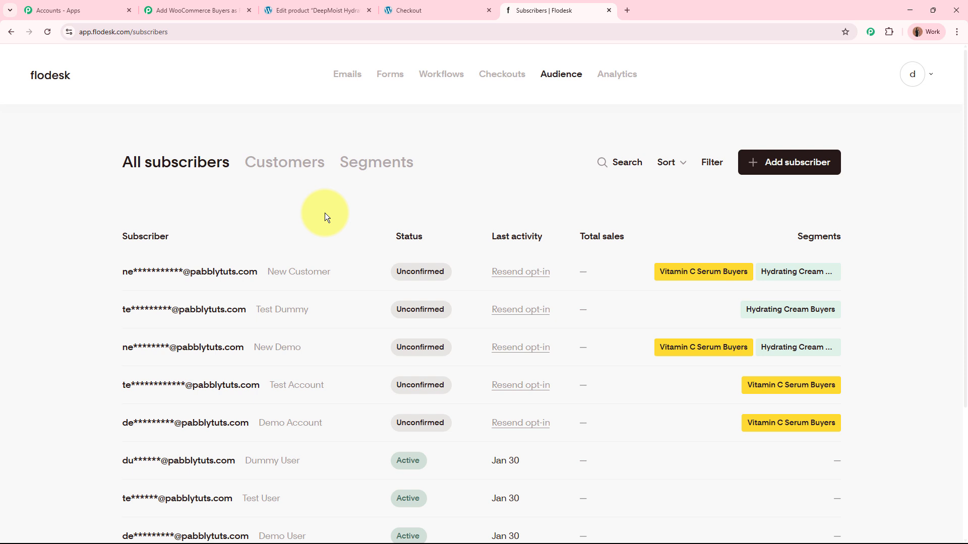
left_click(370, 174)
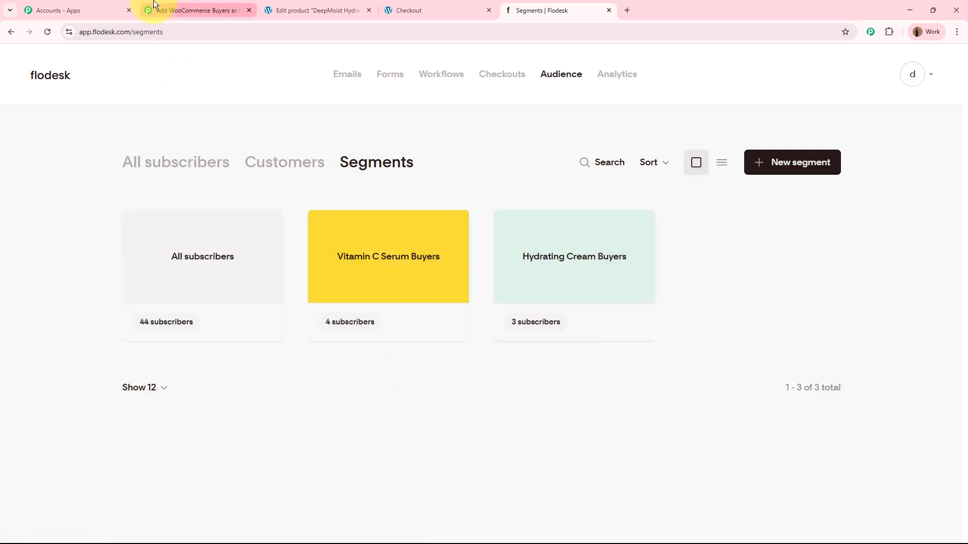
Step: Back in the Pabbly Connect workflow, set the second step's app to Flodesk with the Create/Update Subscriber action event
left_click(167, 11)
left_click(547, 341)
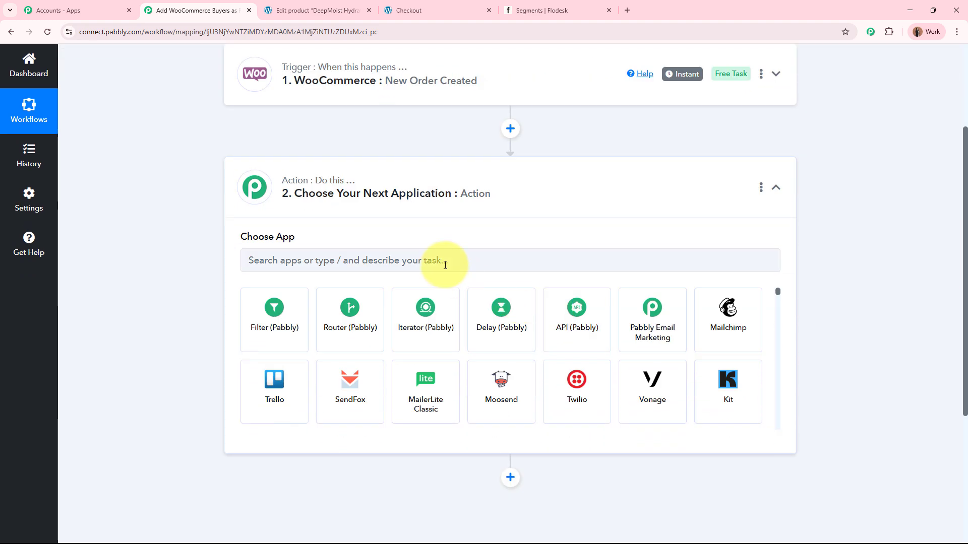
left_click(443, 261)
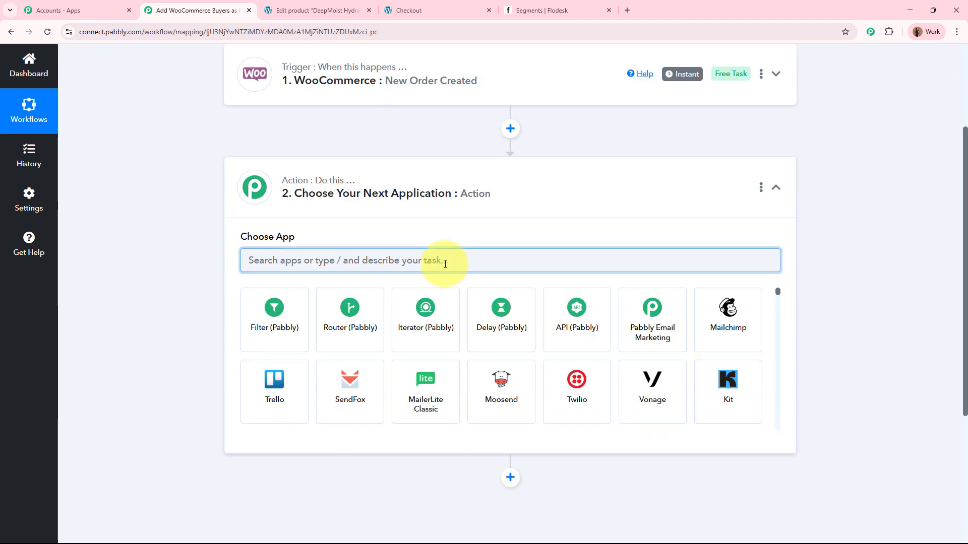
type("Floe")
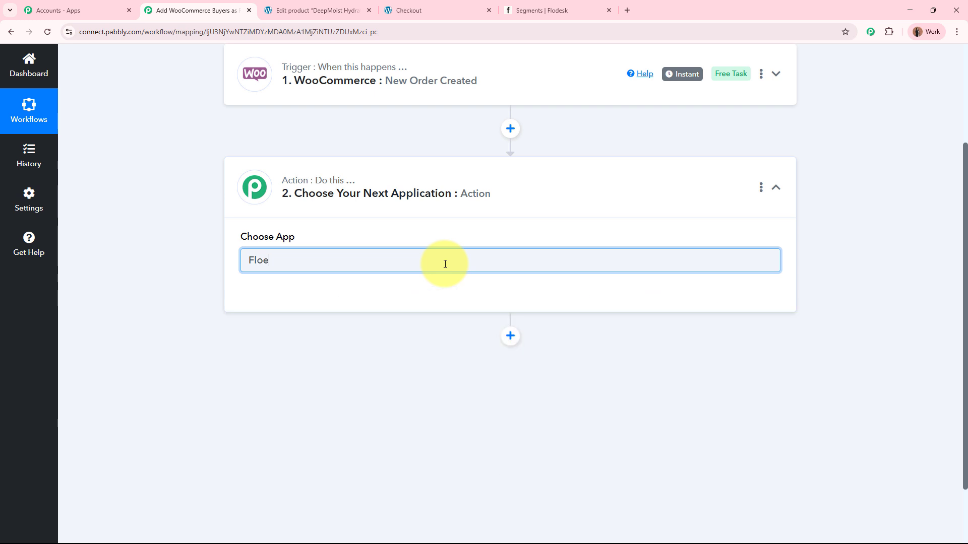
key("BackSpace")
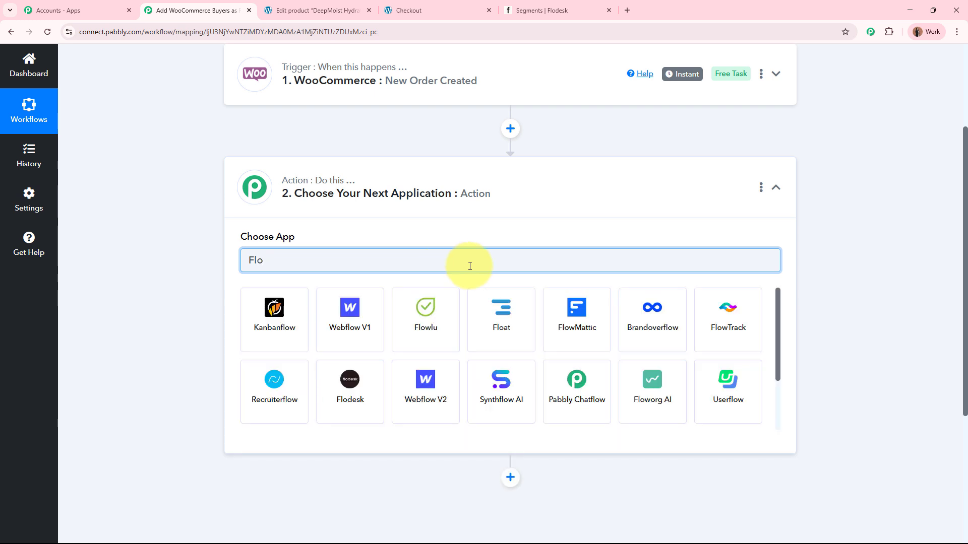
type("de")
left_click(296, 310)
left_click(295, 313)
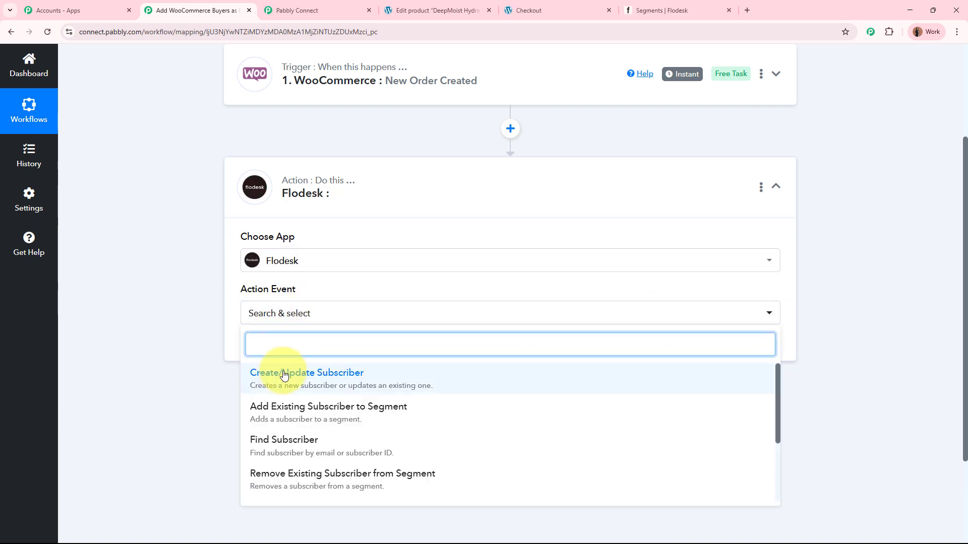
left_click(341, 382)
Step: Connect the action step to Flodesk through a new connection and allow Pabbly access to the account
scroll(163, 317, "down", 3)
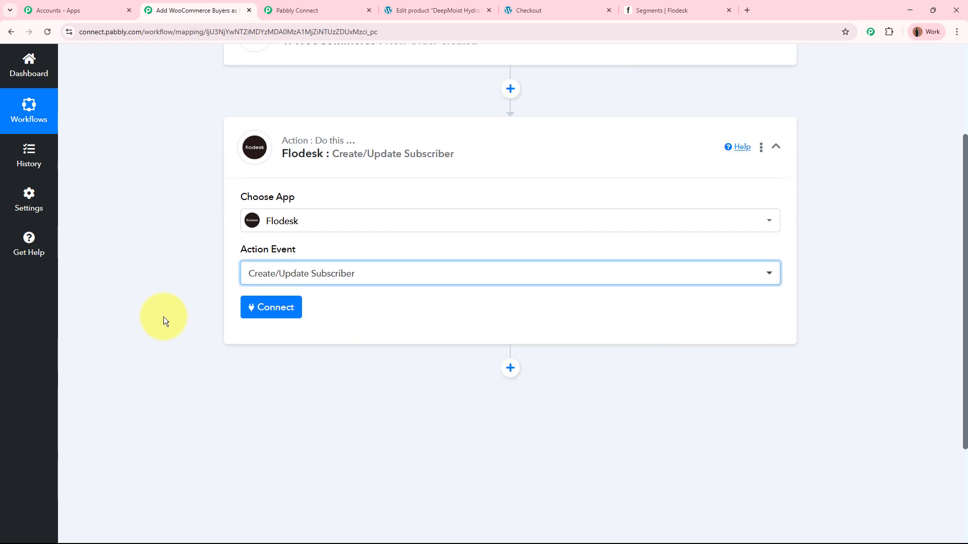
left_click(273, 214)
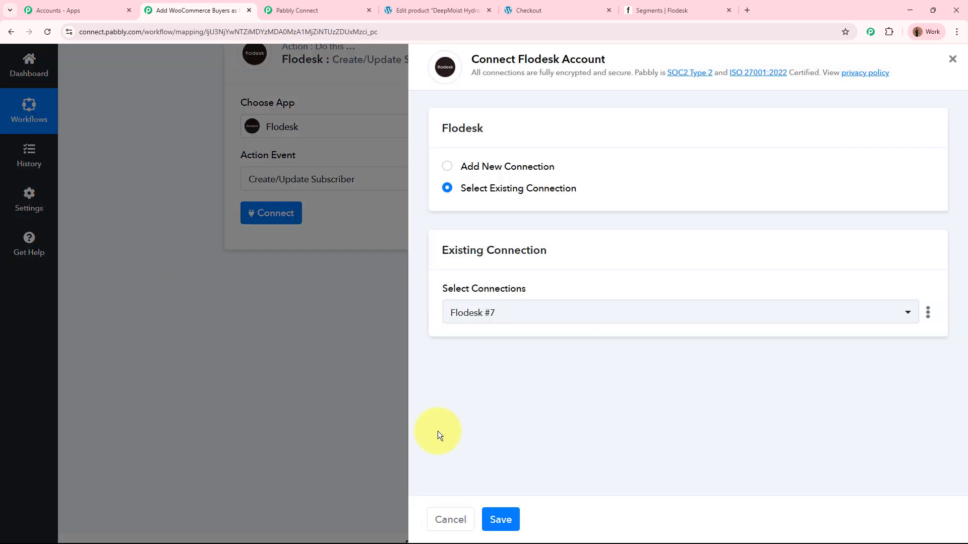
left_click(447, 167)
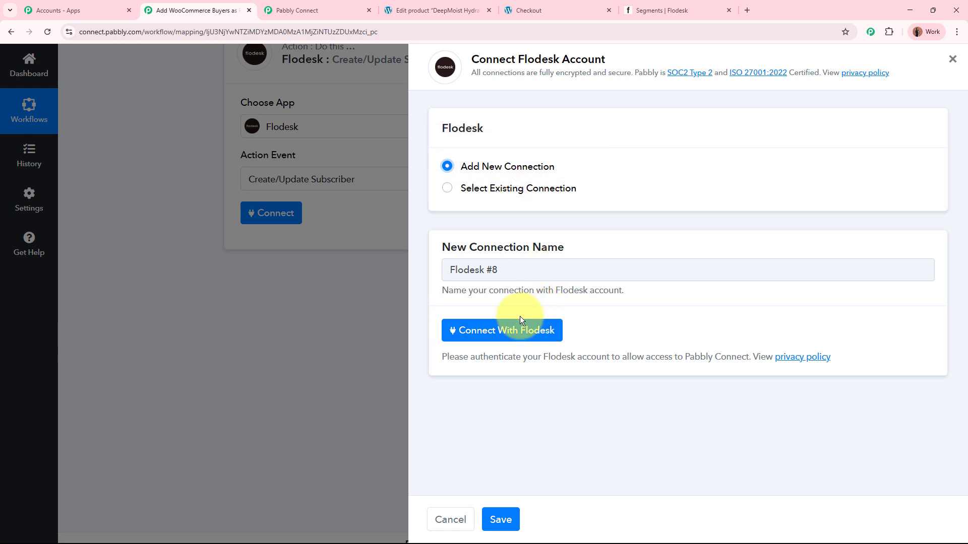
left_click(548, 335)
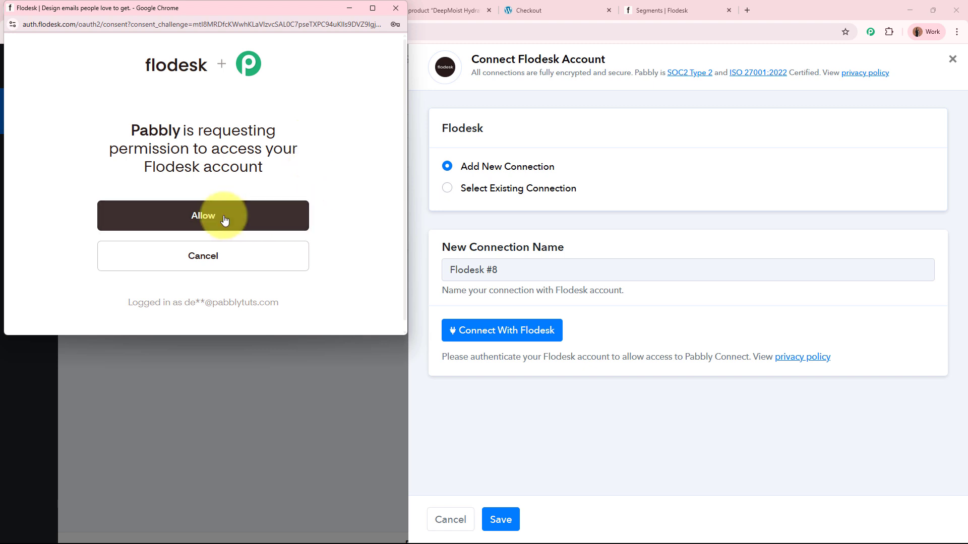
left_click(269, 215)
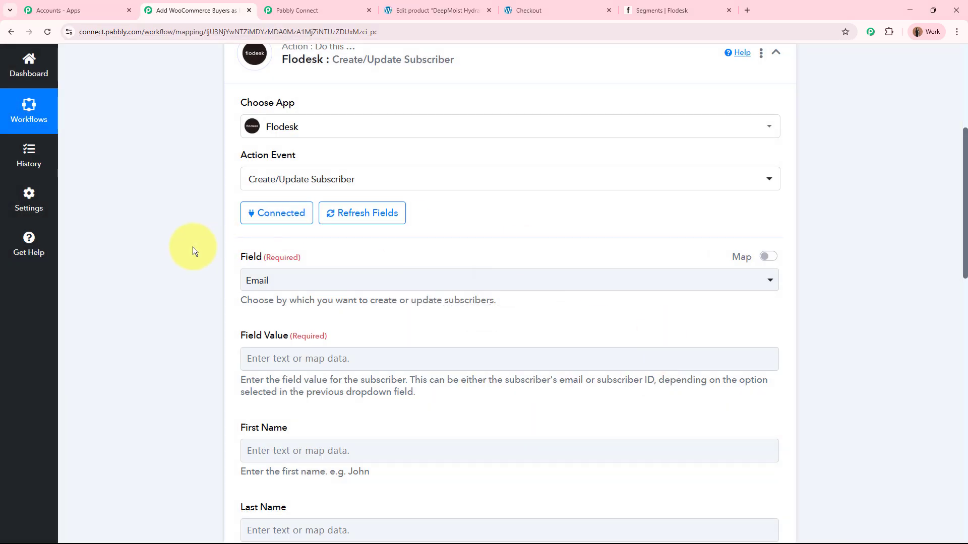
Step: Choose Email as the field by which Flodesk subscribers are created or updated
scroll(193, 247, "down", 3)
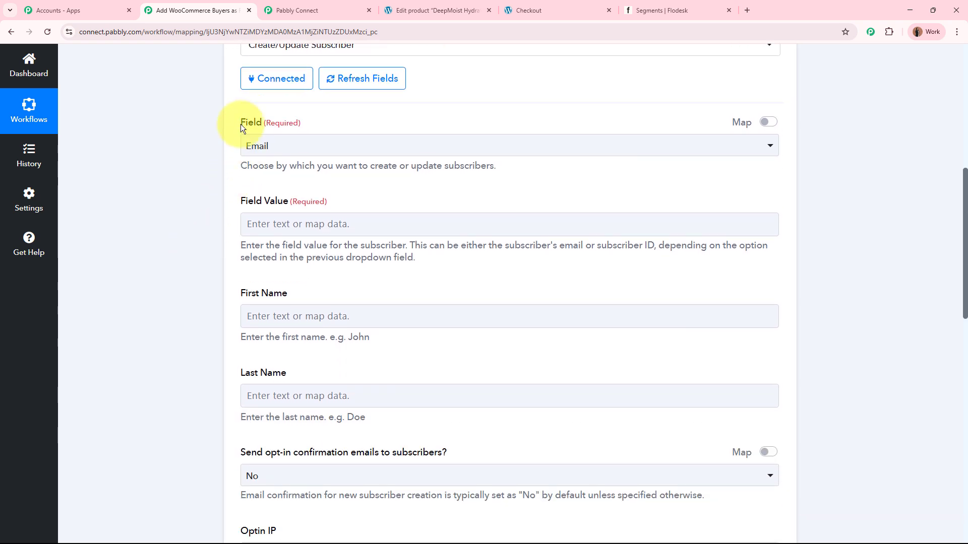
left_click_drag(237, 123, 309, 120)
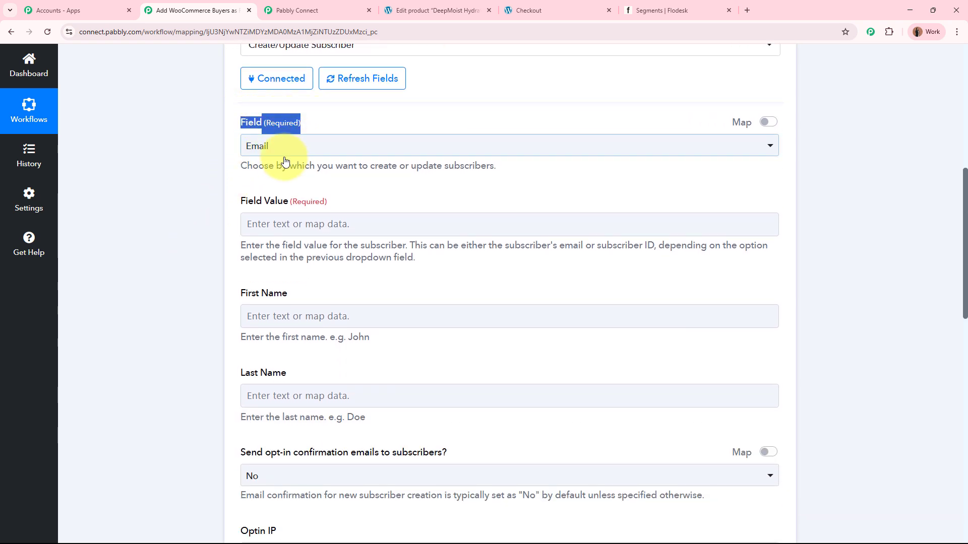
left_click(159, 175)
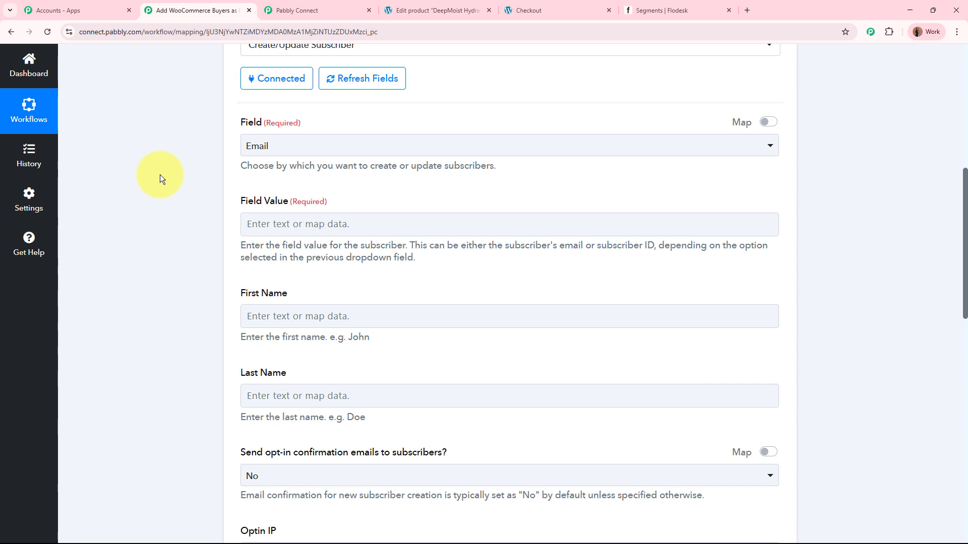
left_click(325, 148)
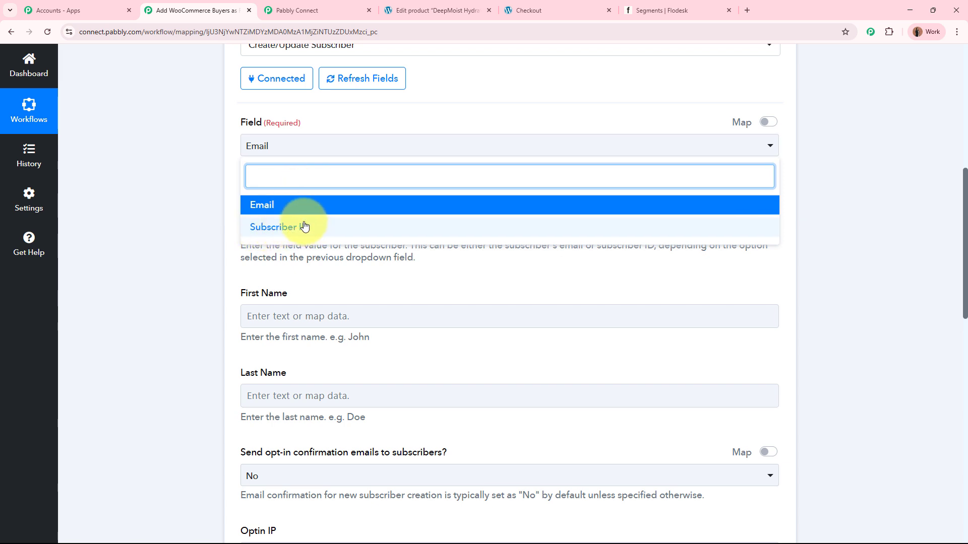
left_click(310, 210)
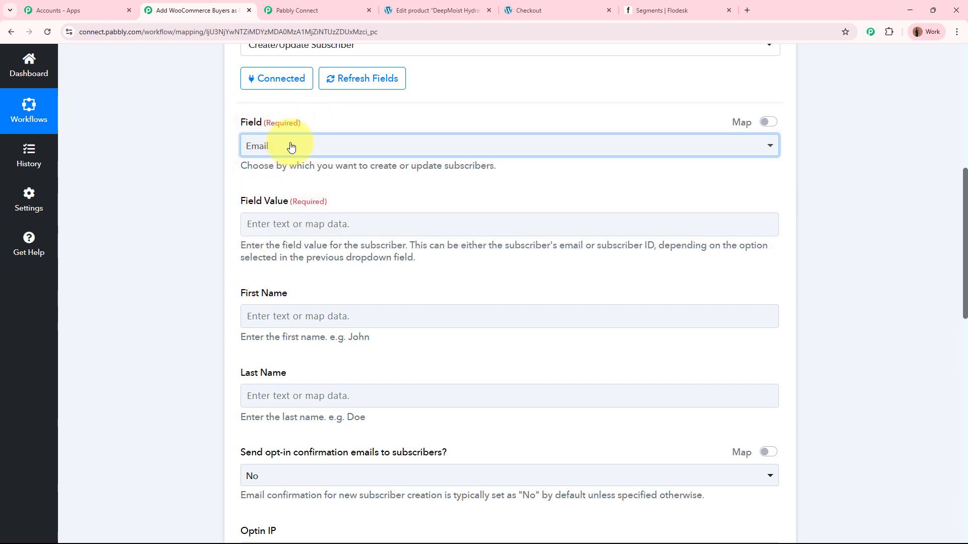
left_click(189, 143)
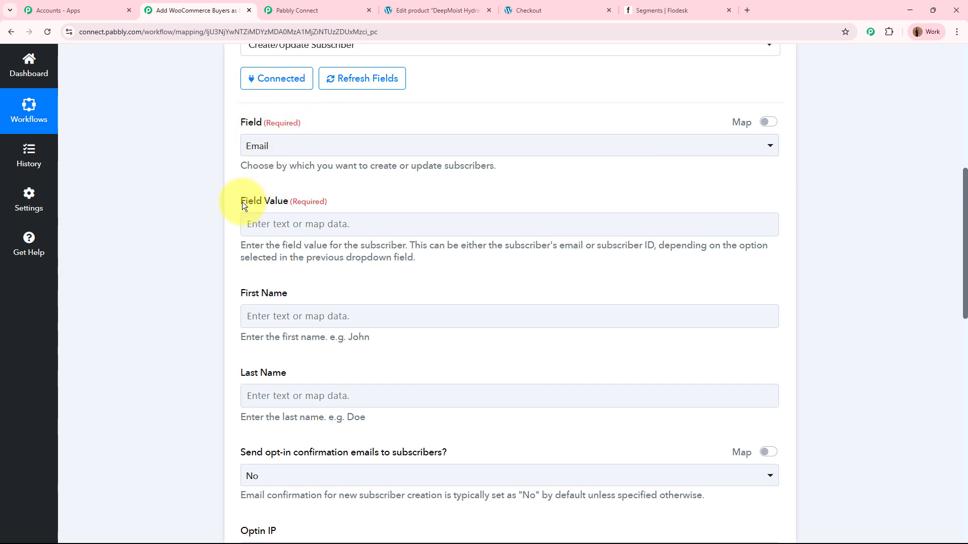
Step: Examine the Field options, the Field Value input with its mappable data source, and the WooCommerce trigger above it
left_click_drag(241, 202, 337, 199)
left_click(336, 201)
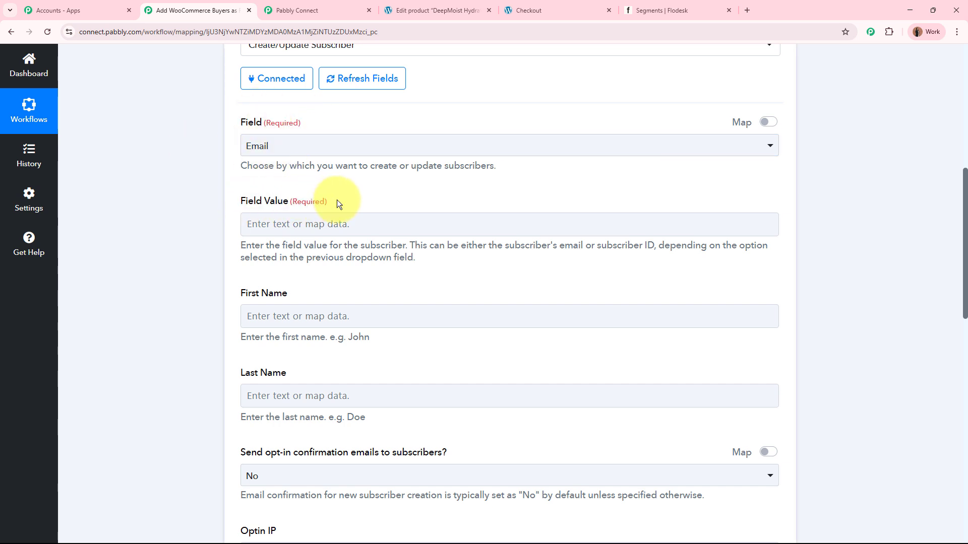
left_click(325, 147)
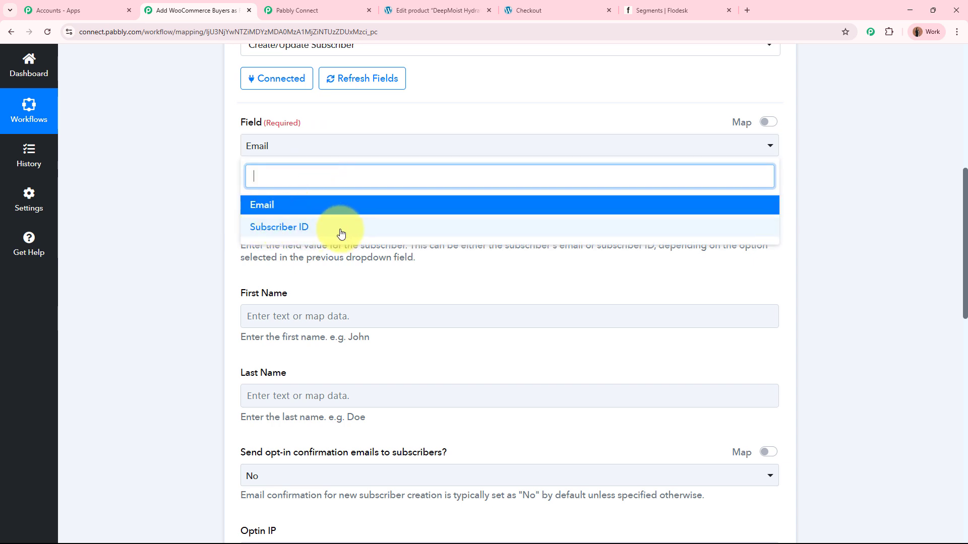
left_click(174, 195)
left_click_drag(241, 201, 328, 201)
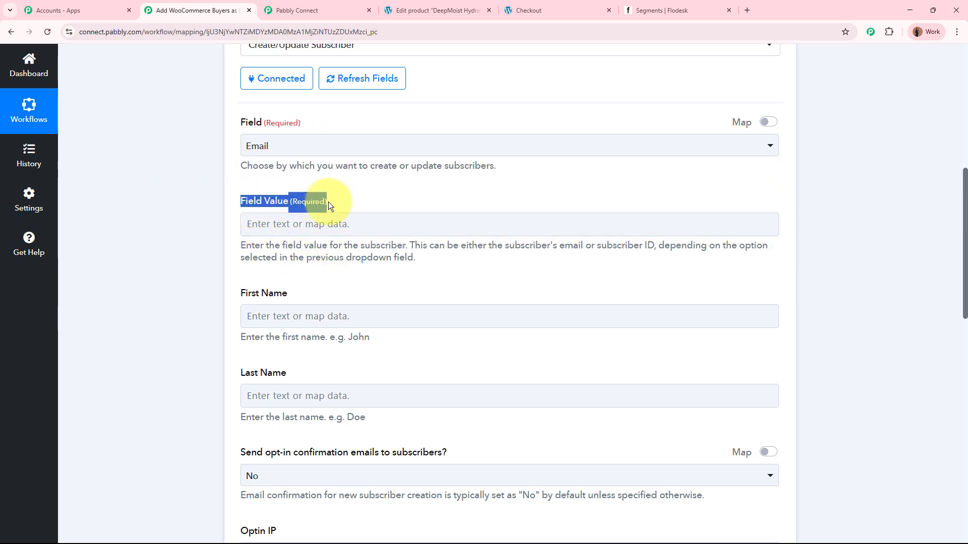
left_click(204, 184)
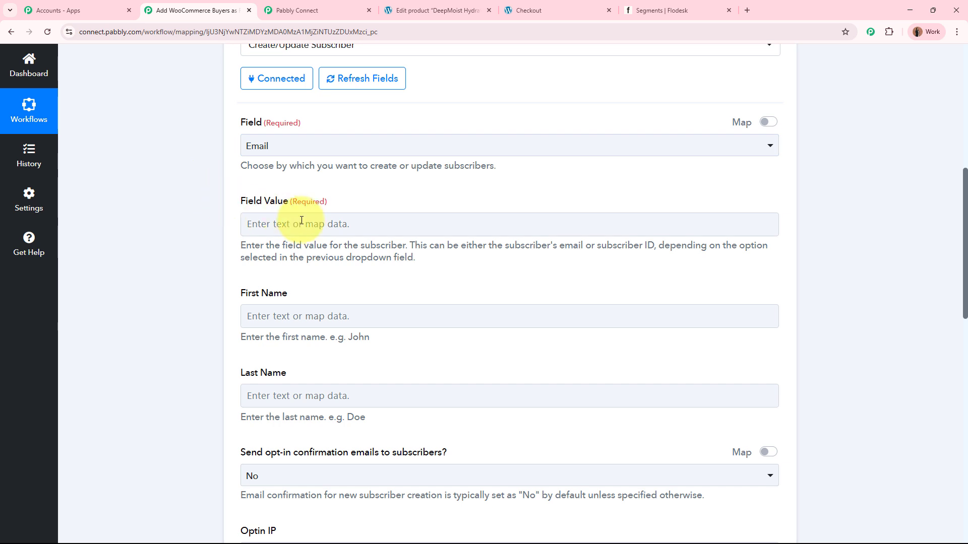
left_click(303, 221)
left_click(188, 214)
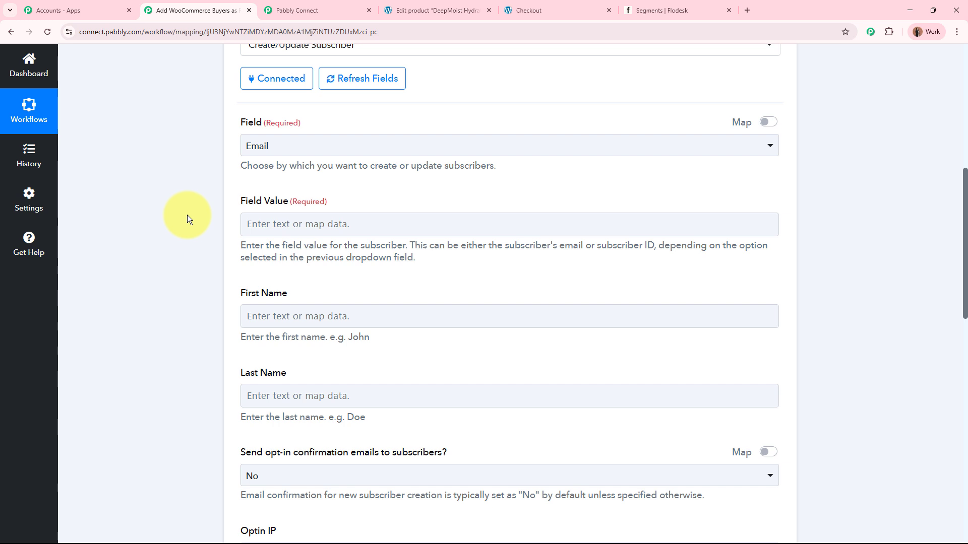
left_click(262, 225)
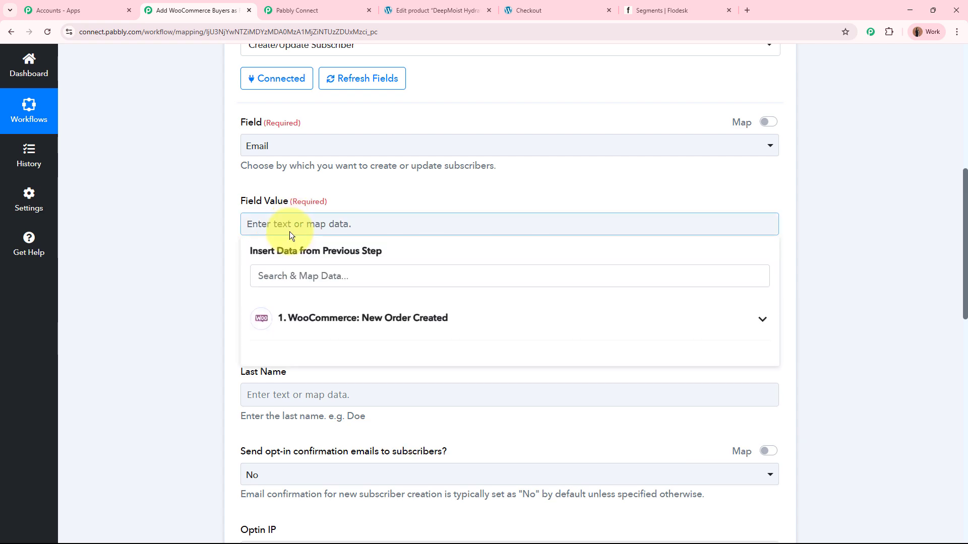
left_click(154, 246)
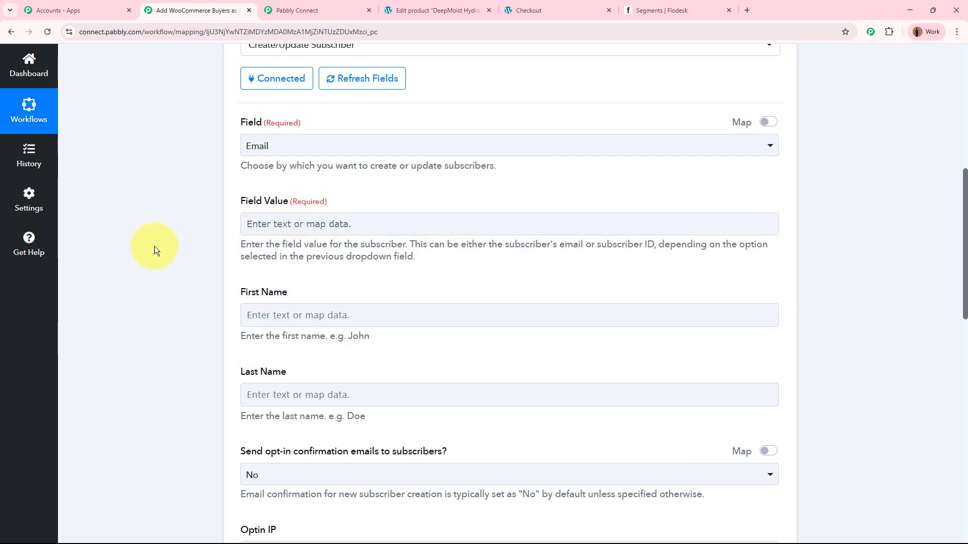
scroll(154, 246, "up", 8)
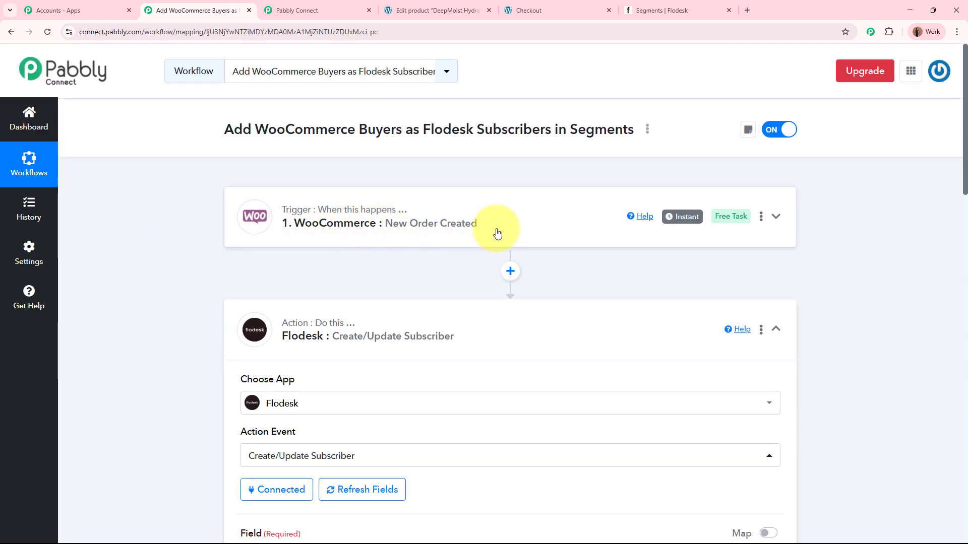
scroll(495, 231, "down", 4)
scroll(498, 231, "down", 4)
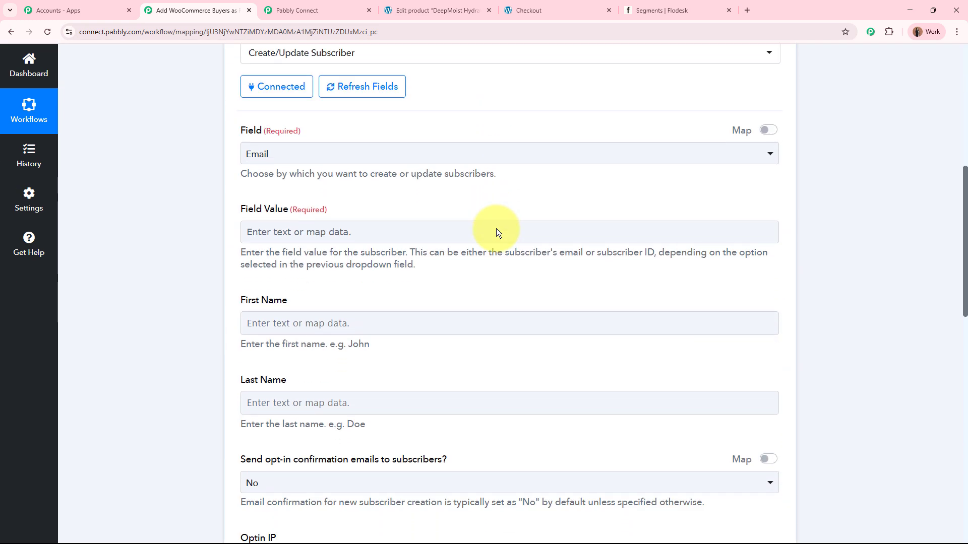
Step: Map the Field Value to Billing Email from the WooCommerce New Order Created data, searching the data for "email"
left_click(312, 233)
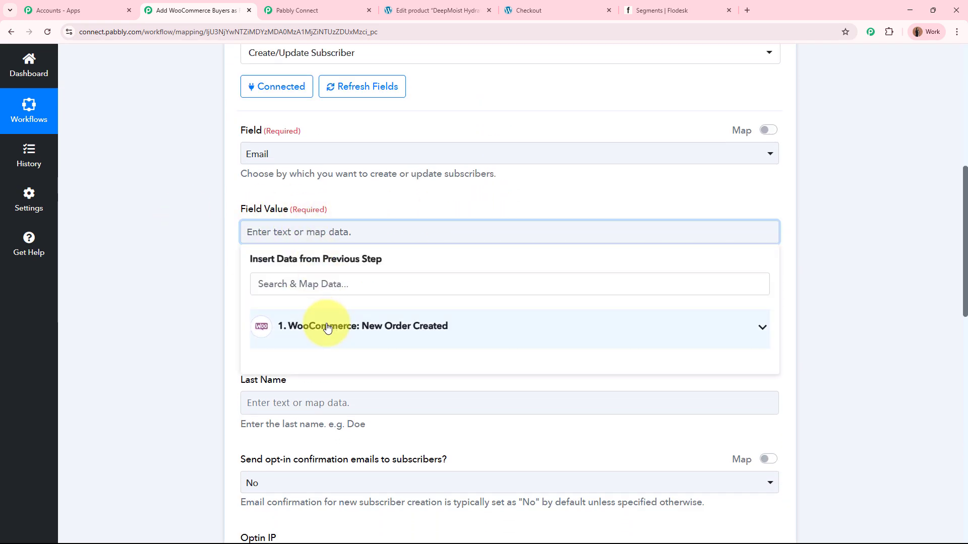
left_click(448, 334)
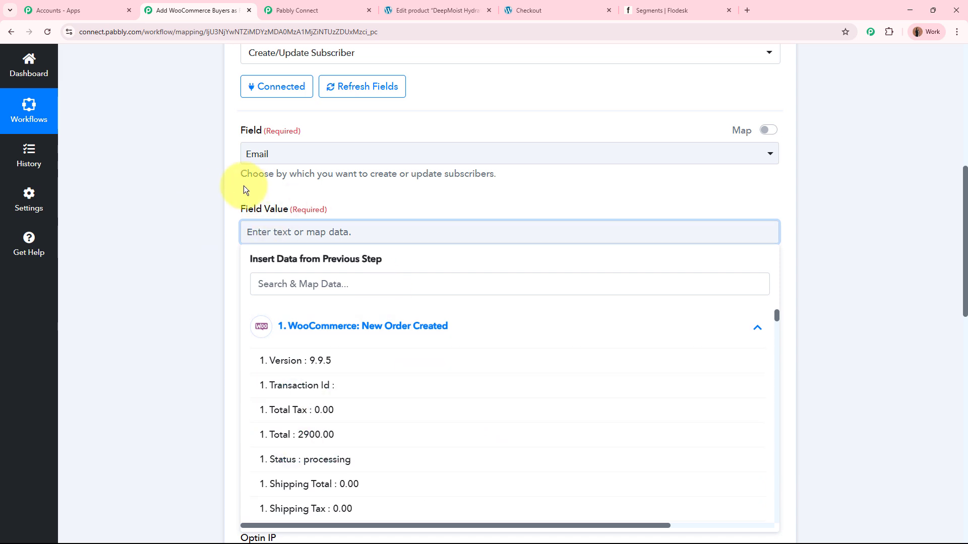
left_click(295, 290)
type("email")
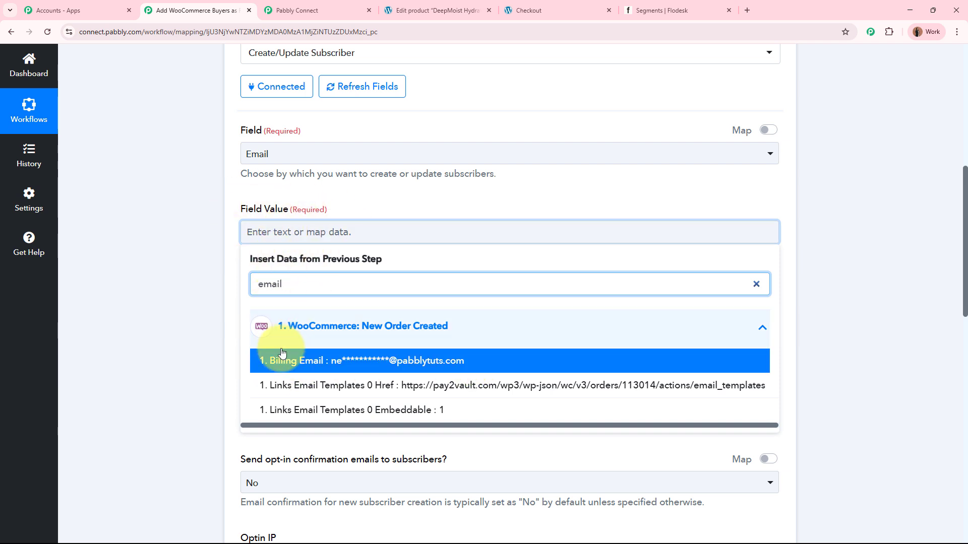
left_click(320, 361)
left_click(159, 252)
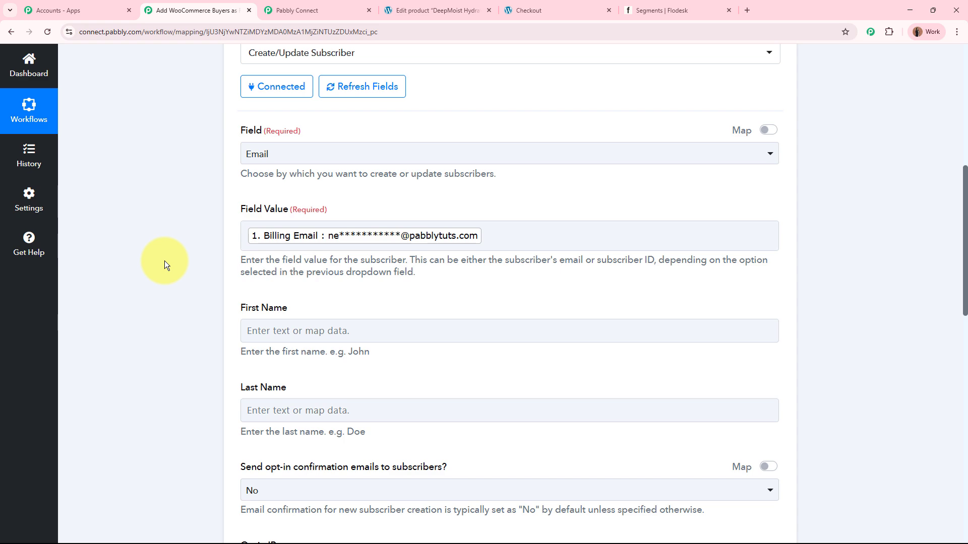
Step: Map the First Name field to Shipping First Name from the WooCommerce New Order Created data
scroll(164, 261, "up", 8)
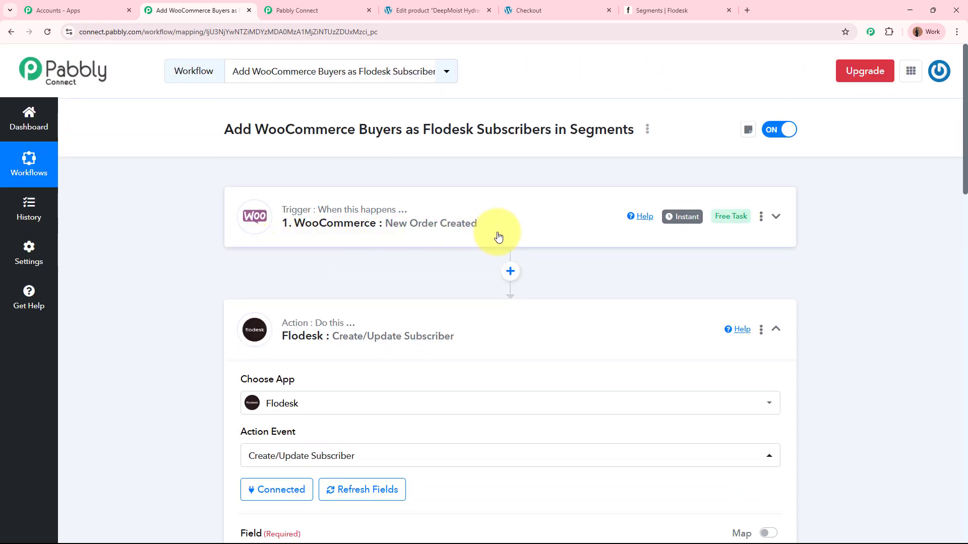
scroll(497, 236, "down", 9)
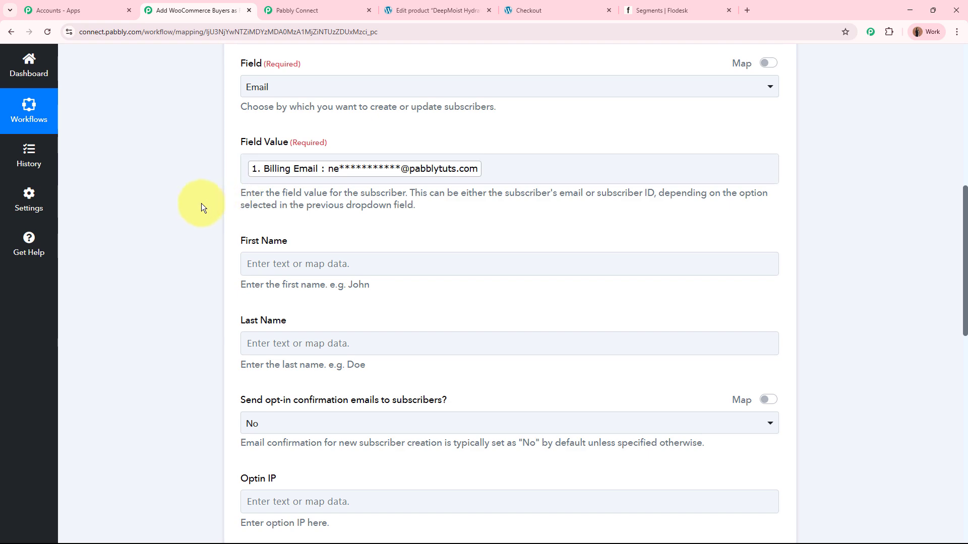
scroll(194, 205, "down", 1)
scroll(193, 206, "down", 1)
left_click(367, 127)
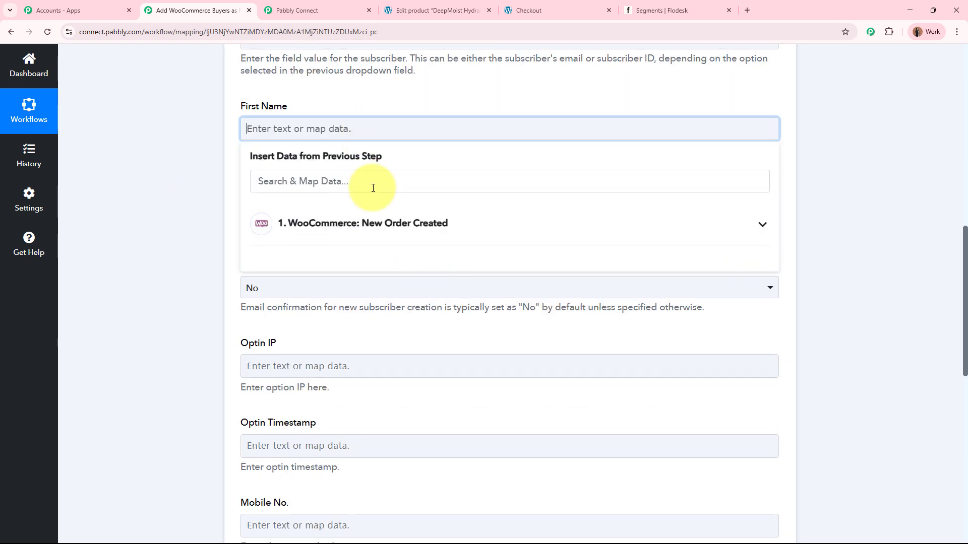
left_click(388, 230)
scroll(438, 361, "down", 9)
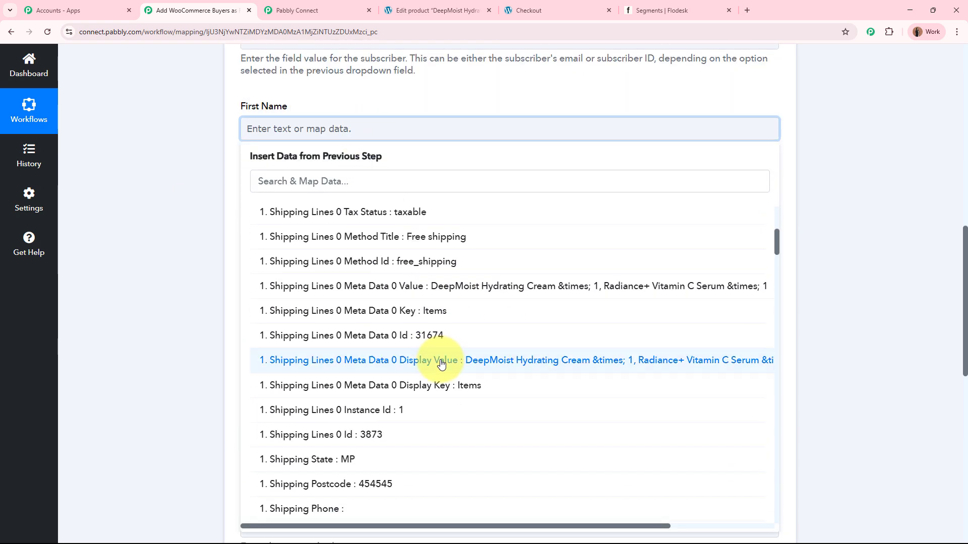
scroll(439, 369, "down", 3)
left_click(400, 295)
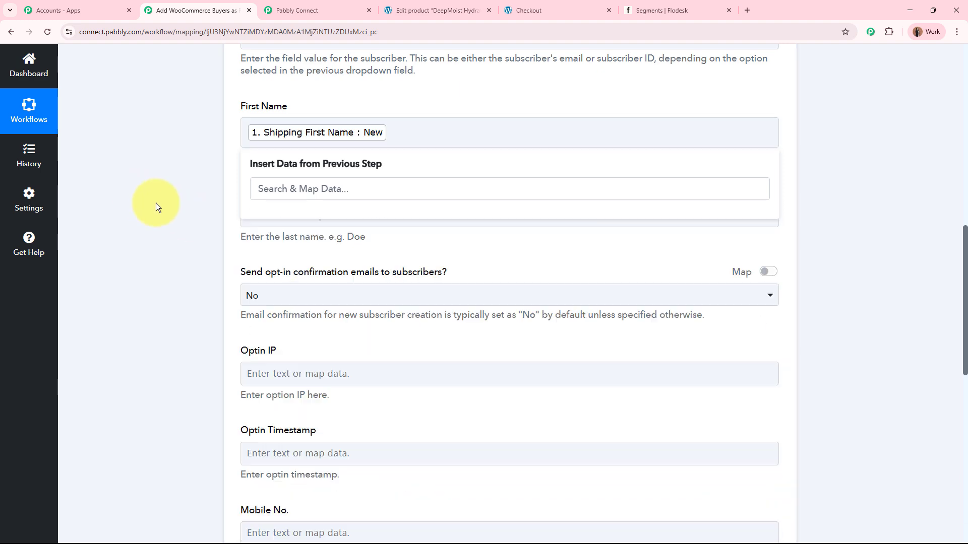
Step: Map the Last Name field to Shipping Last Name from the WooCommerce New Order Created data
left_click(328, 220)
left_click(430, 329)
scroll(443, 425, "down", 10)
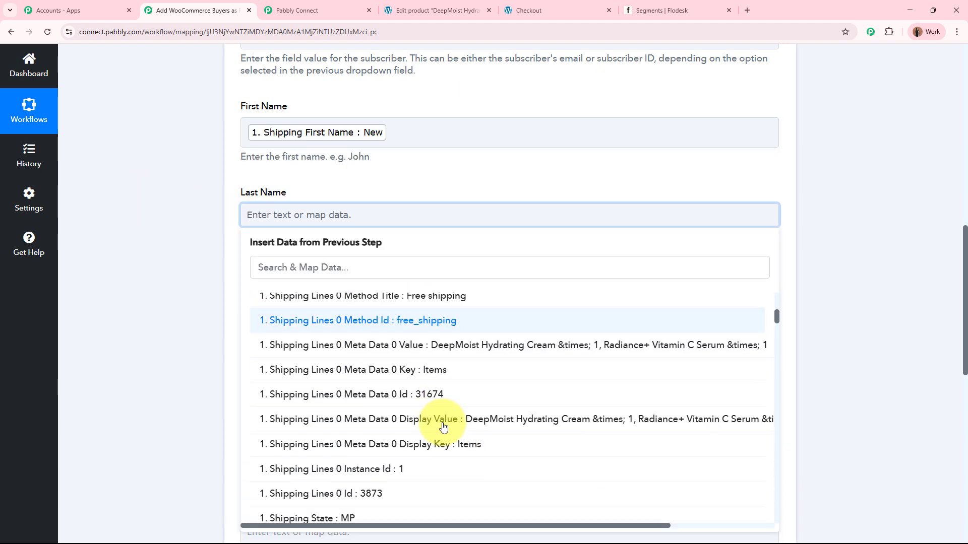
scroll(442, 426, "down", 3)
left_click(150, 252)
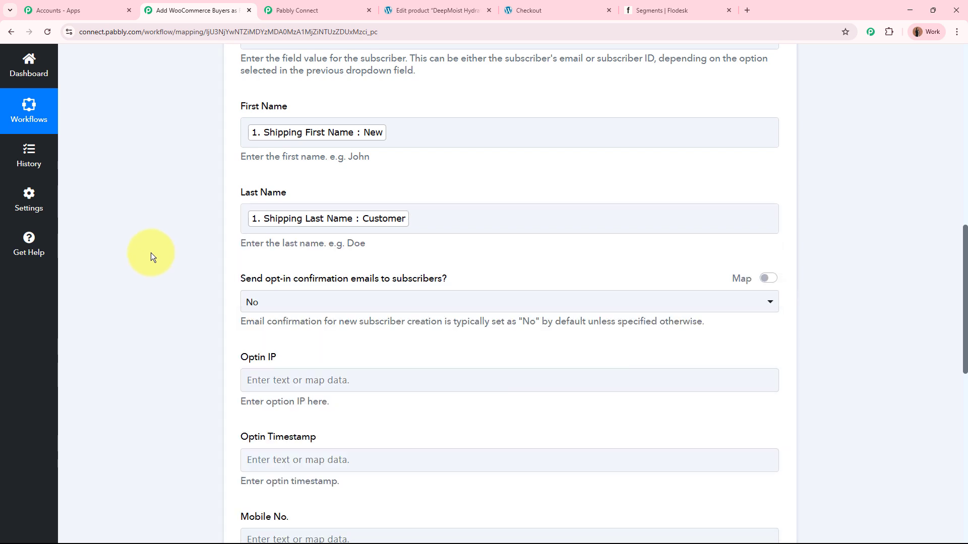
Step: Set the option to send opt-in confirmation emails to subscribers to Yes
scroll(150, 253, "down", 3)
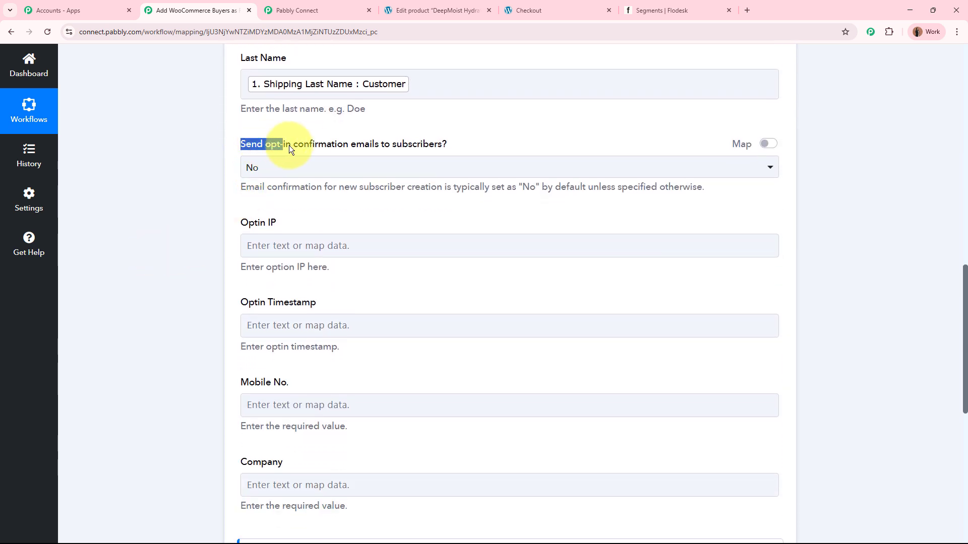
left_click(418, 168)
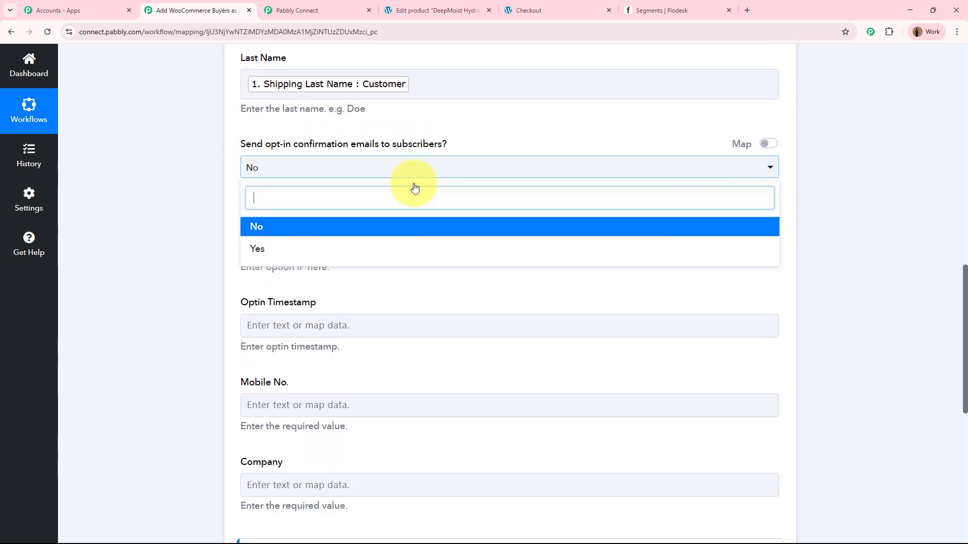
left_click(346, 248)
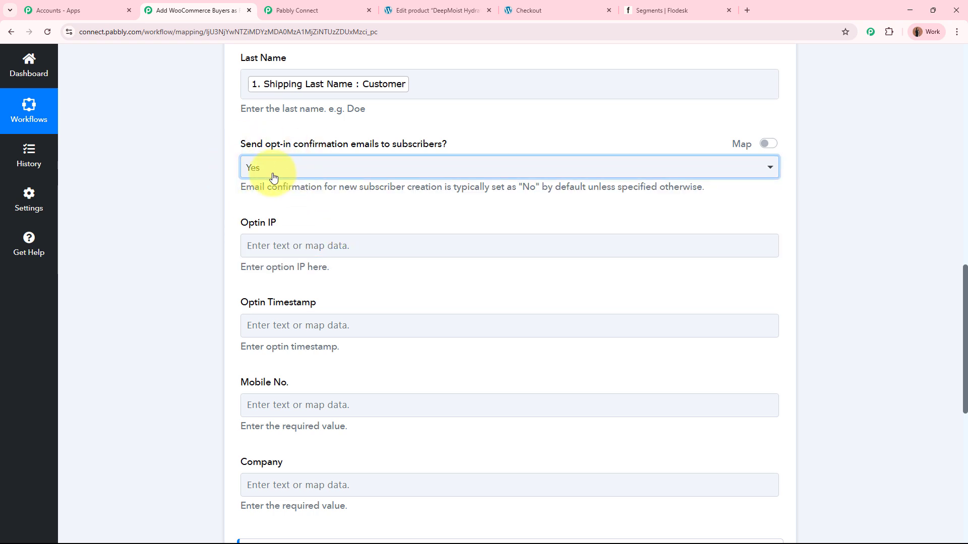
left_click(174, 193)
Step: Open the Mobile No. field for mapping data from the previous step, leaving Optin IP and Optin Timestamp empty
scroll(186, 174, "down", 3)
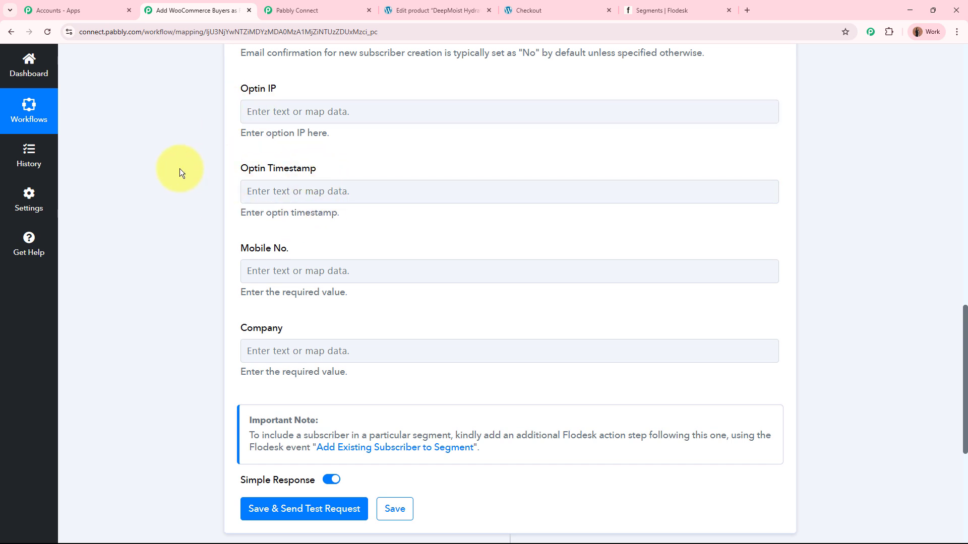
scroll(180, 168, "down", 2)
scroll(179, 168, "down", 1)
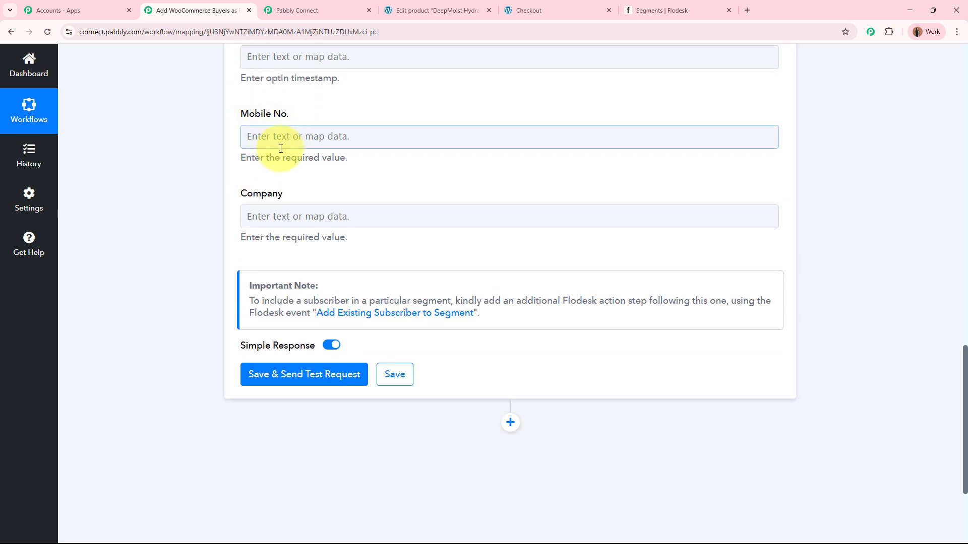
left_click(292, 139)
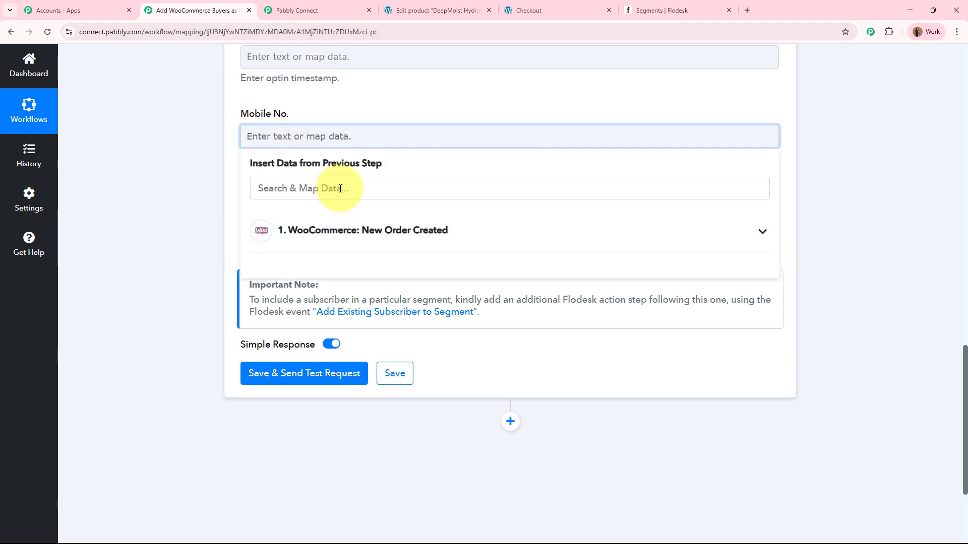
type("+")
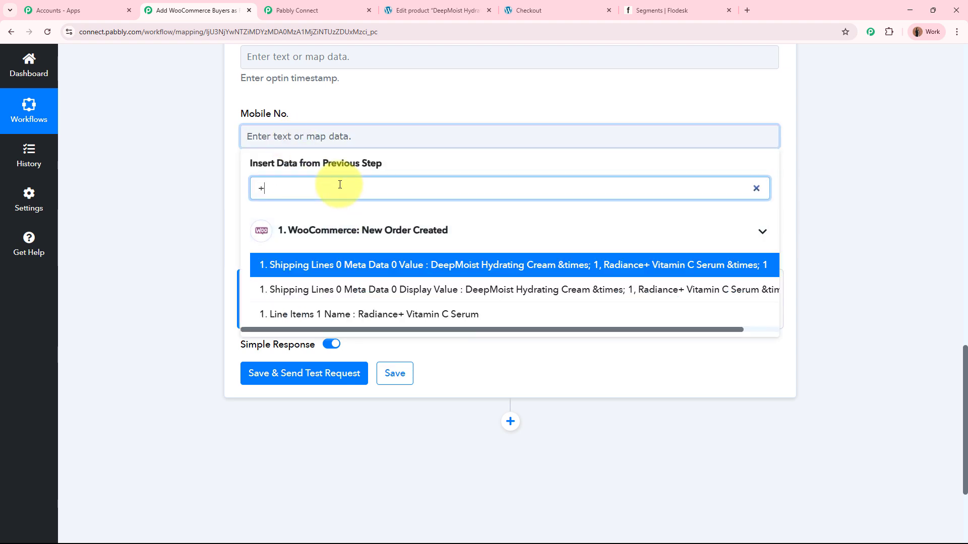
key("BackSpace")
type("91")
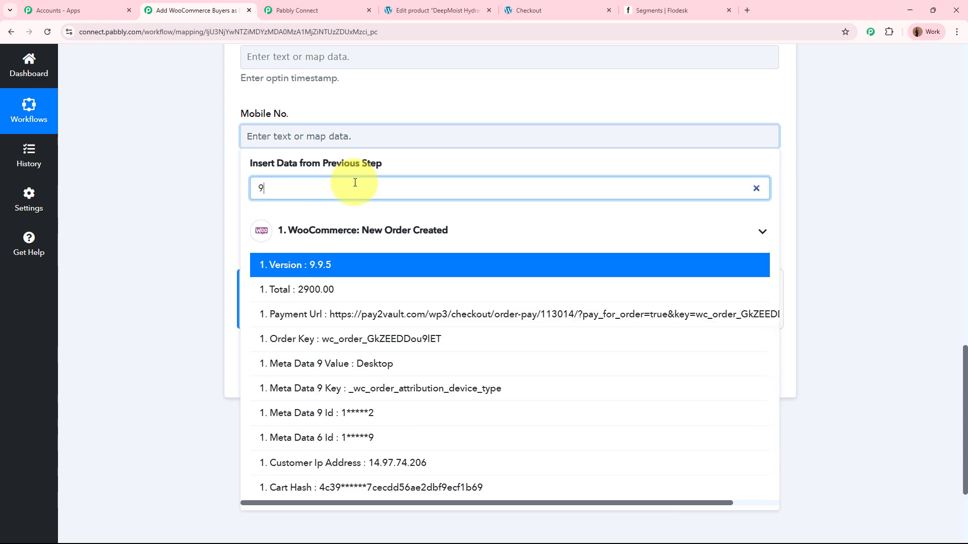
key("BackSpace")
key("BackSpace")
type("7")
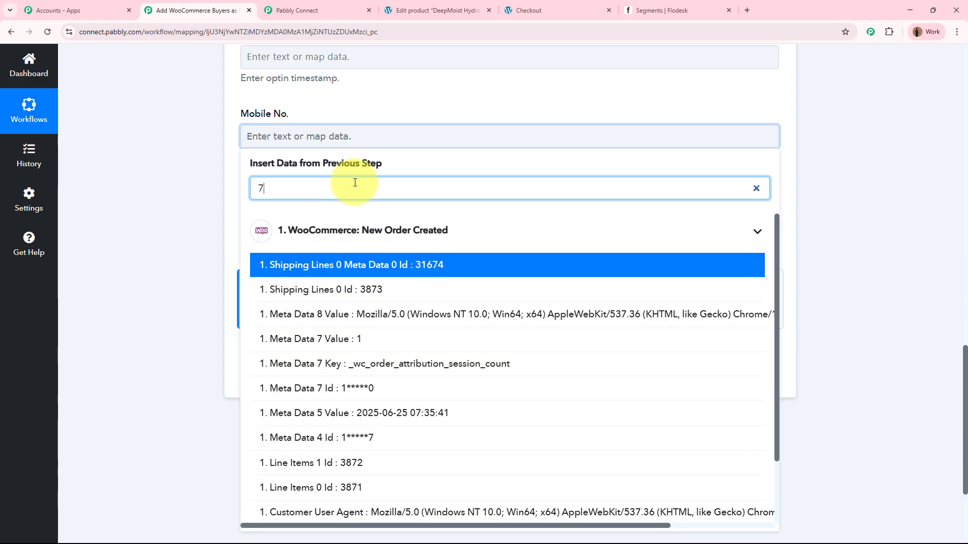
key("BackSpace")
Step: Find the phone data with the search "pho" and map the Mobile No. field to Billing Phone
type("pho")
left_click(368, 289)
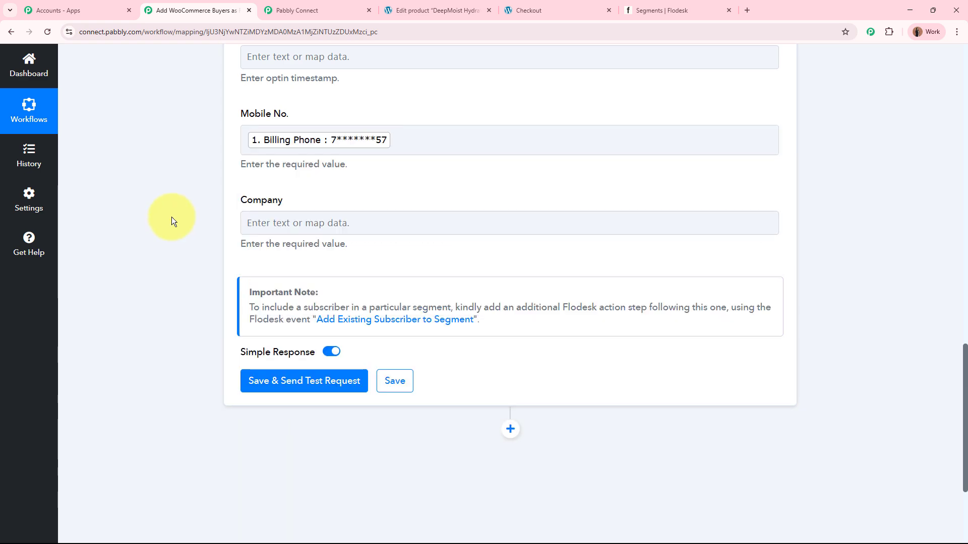
Step: Find the company data with the search "comp" and map the Company field to Shipping Company
left_click(307, 222)
left_click(297, 278)
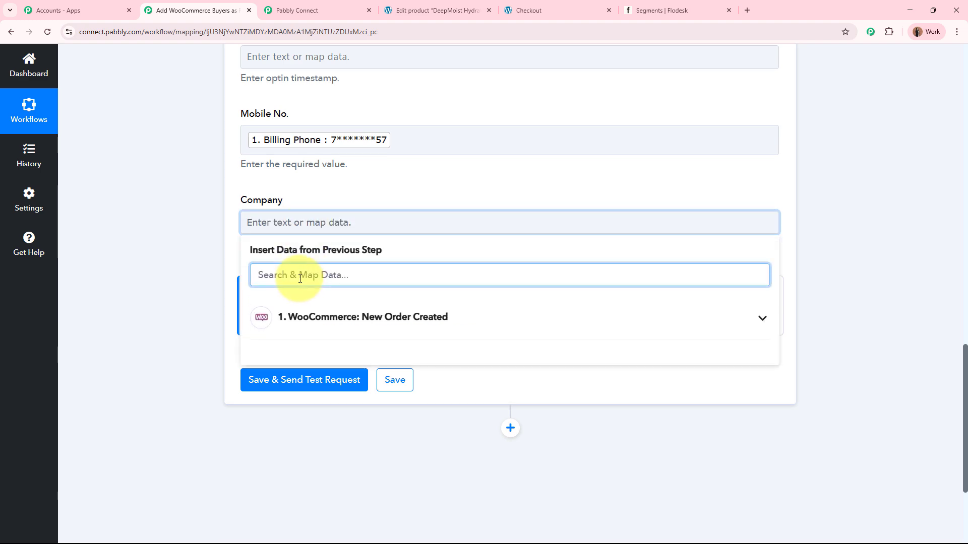
type("comp")
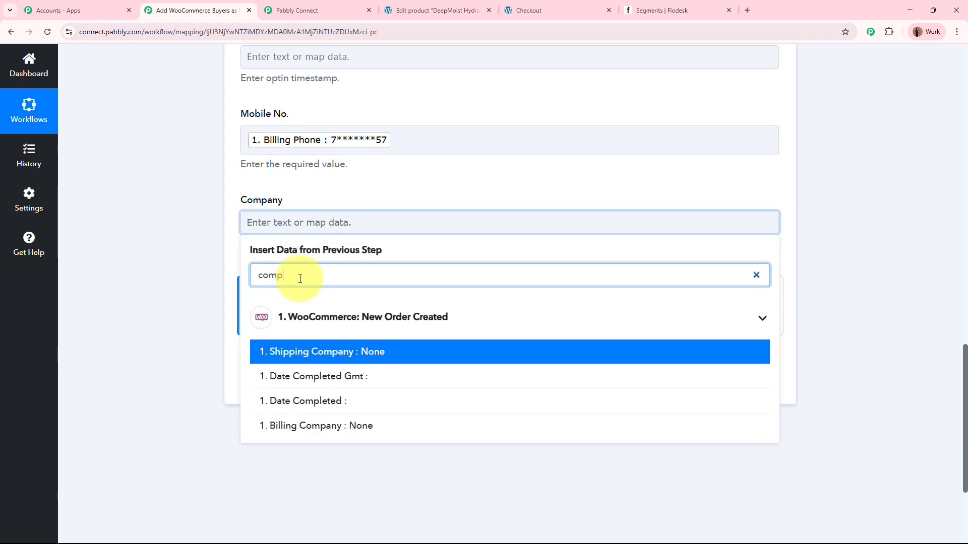
left_click(324, 353)
left_click(195, 249)
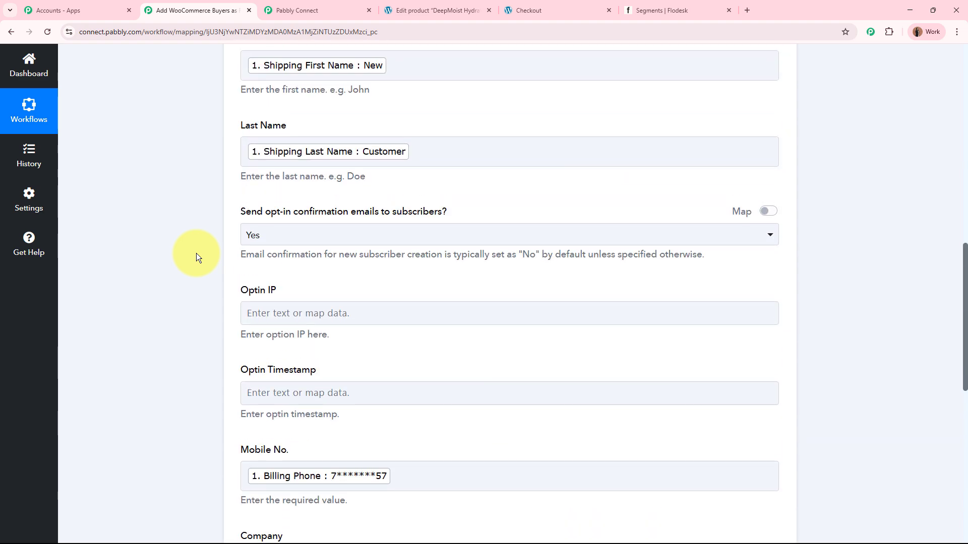
Step: Save the Flodesk Create/Update Subscriber step with a test request and check the subscriber Id in the received response
scroll(196, 253, "down", 10)
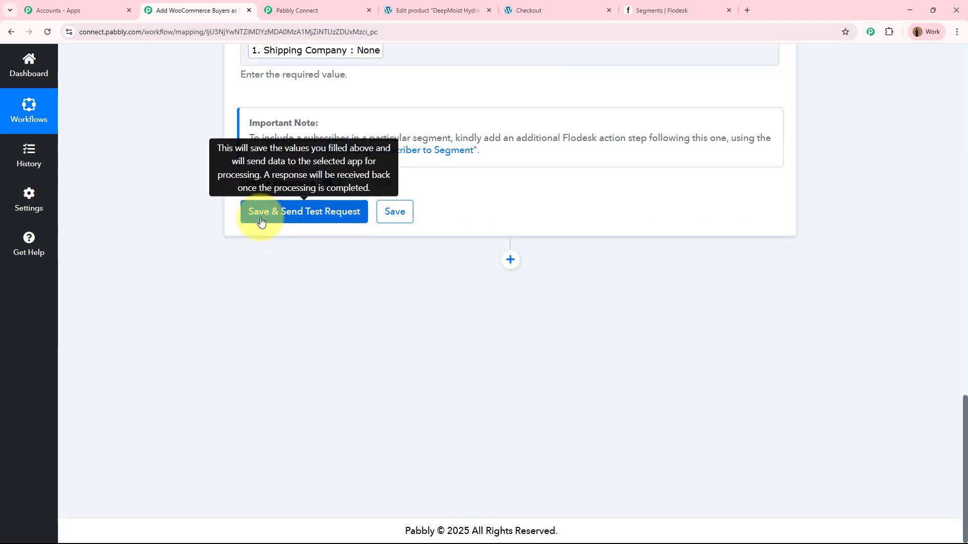
left_click(337, 227)
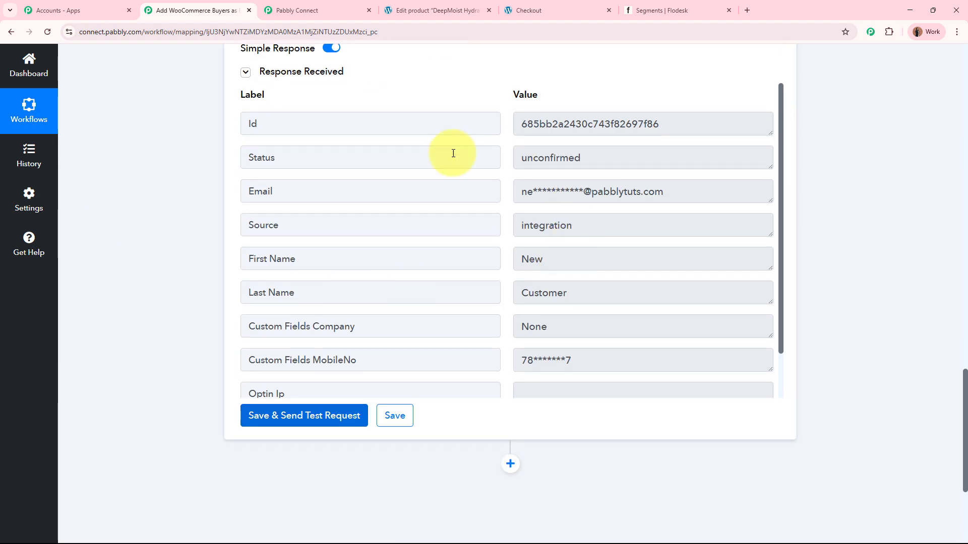
left_click(657, 126)
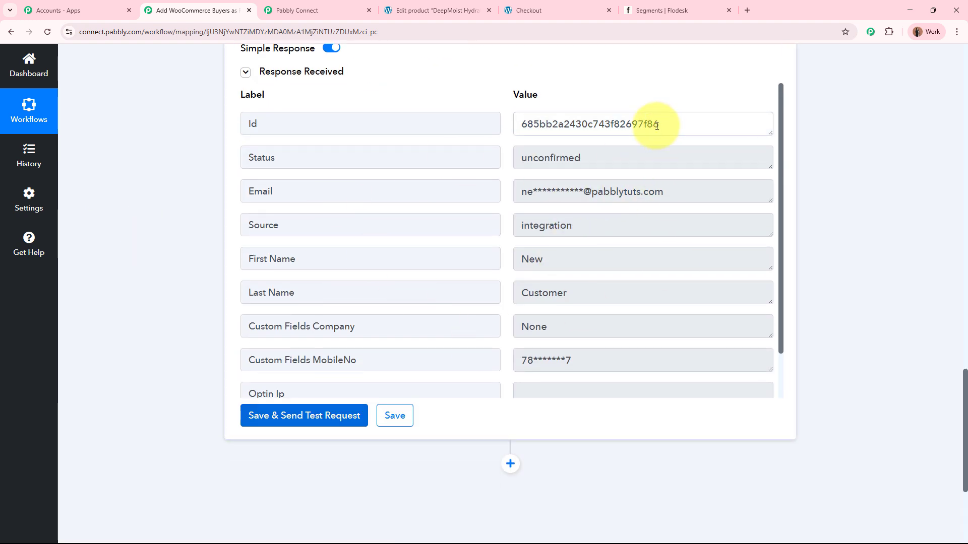
left_click_drag(657, 126, 514, 123)
left_click(851, 171)
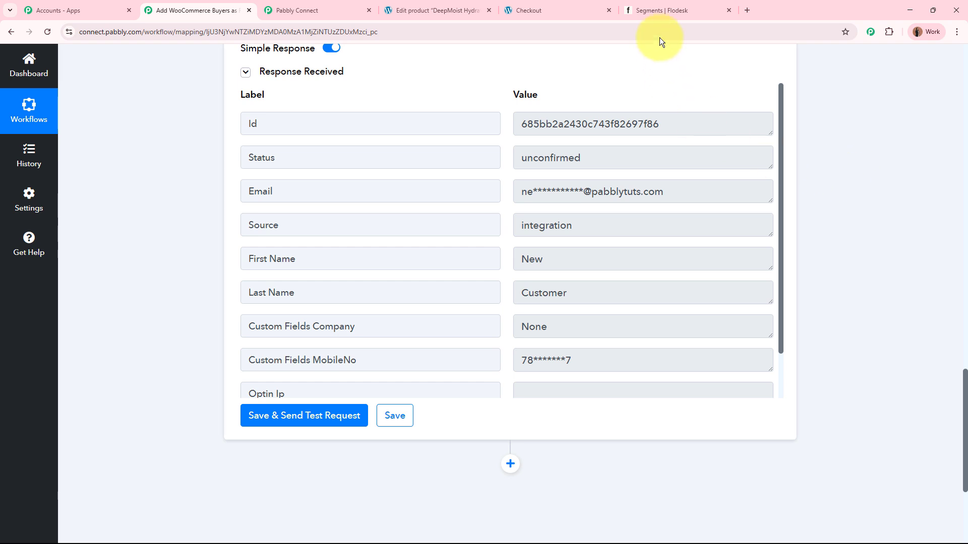
Step: Switch to Flodesk and open the newest entry under all subscribers to check its e-mail address
left_click(663, 14)
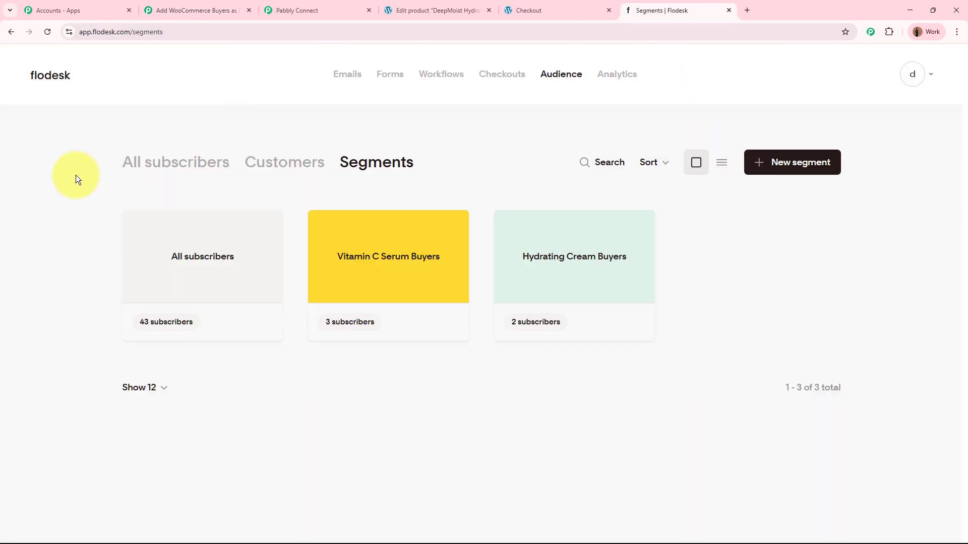
left_click(180, 162)
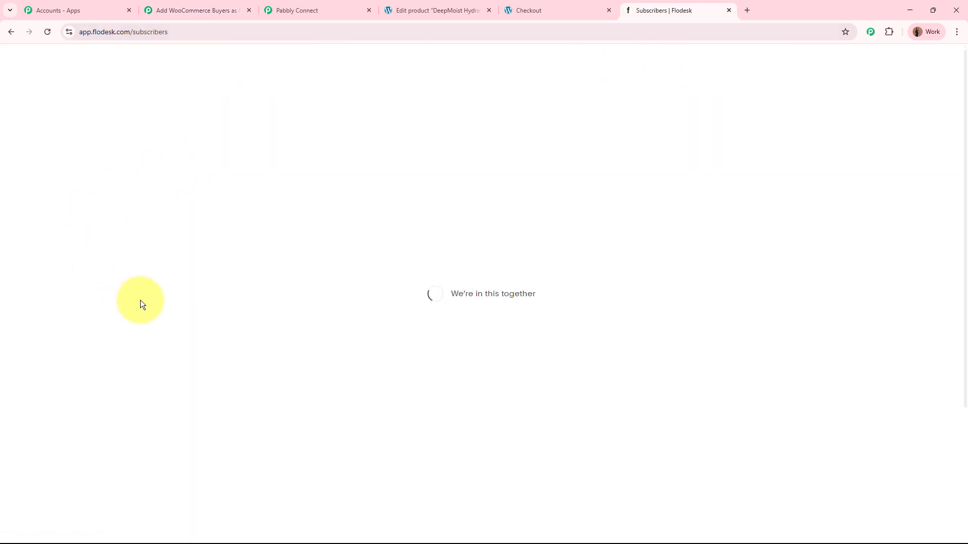
left_click(151, 277)
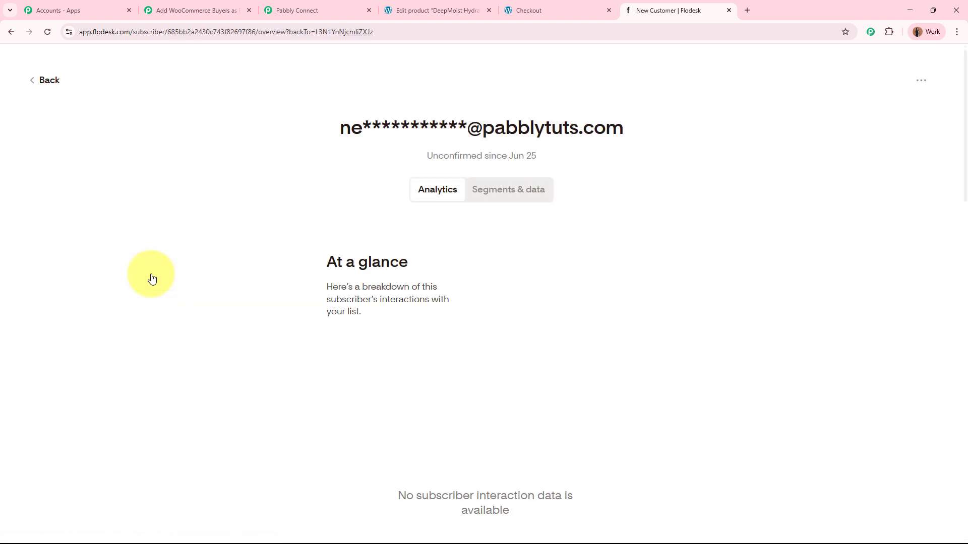
left_click_drag(333, 127, 633, 134)
left_click(664, 163)
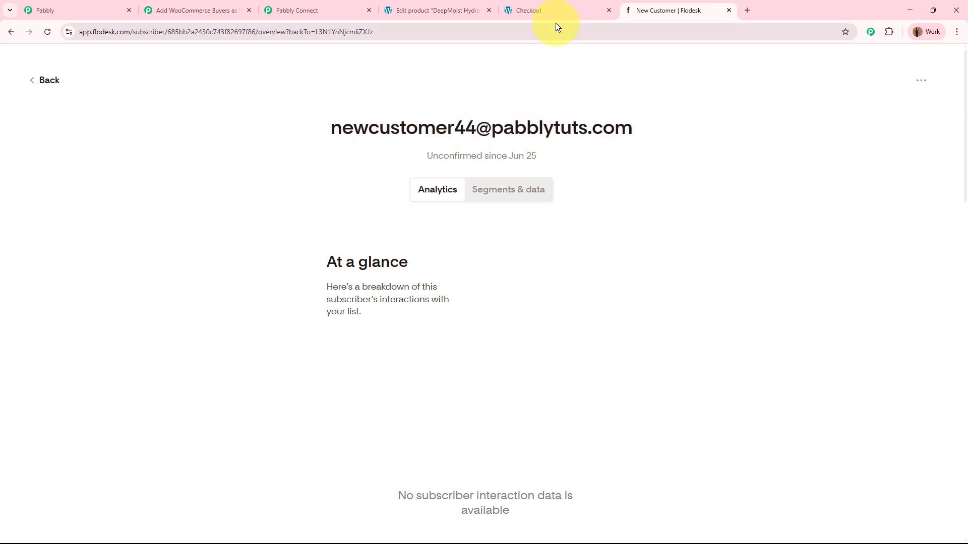
Step: Compare the subscriber's e-mail with the one on the WooCommerce order confirmation, and return to the Flodesk subscriber list
left_click(555, 11)
left_click_drag(272, 247, 427, 245)
left_click(670, 238)
left_click(660, 10)
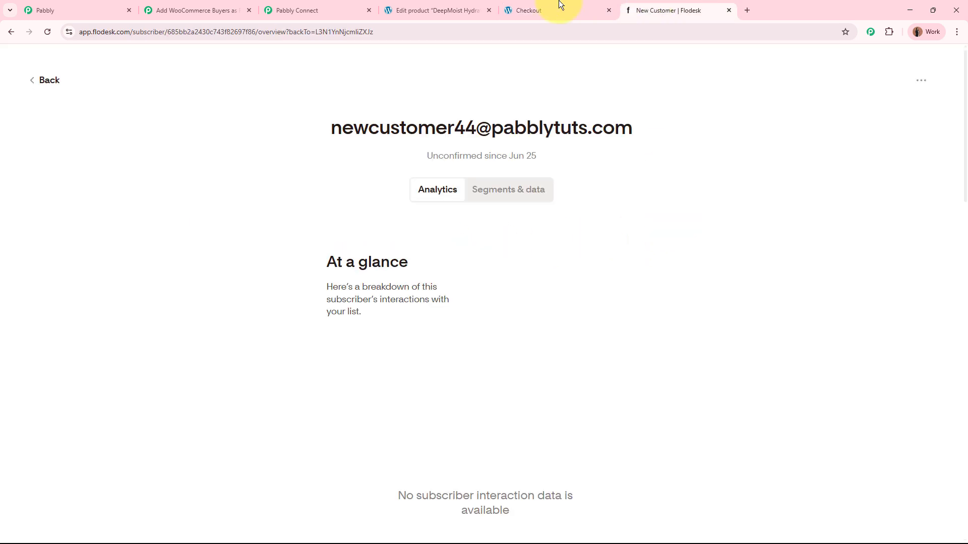
left_click(42, 81)
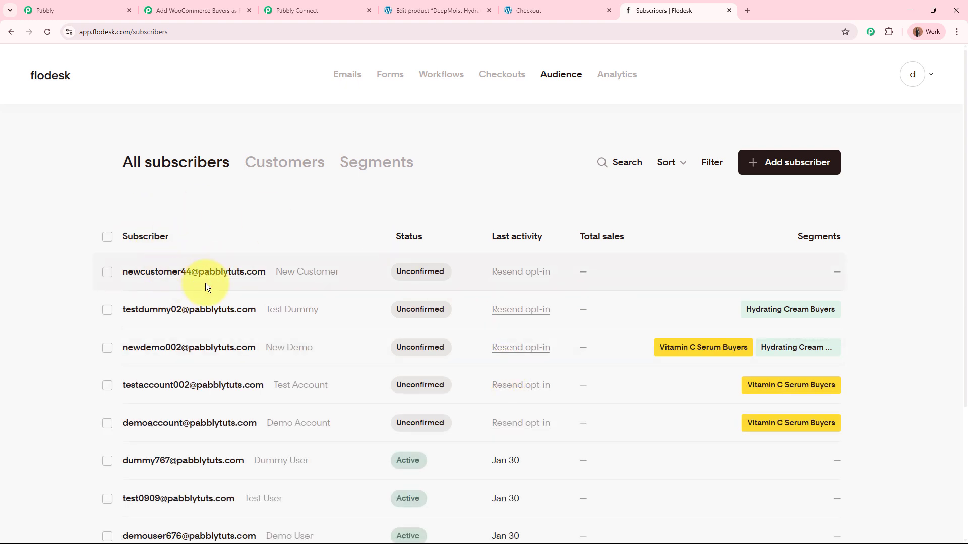
Step: View the Flodesk segments and compare them with the products in the WooCommerce order details
left_click(398, 163)
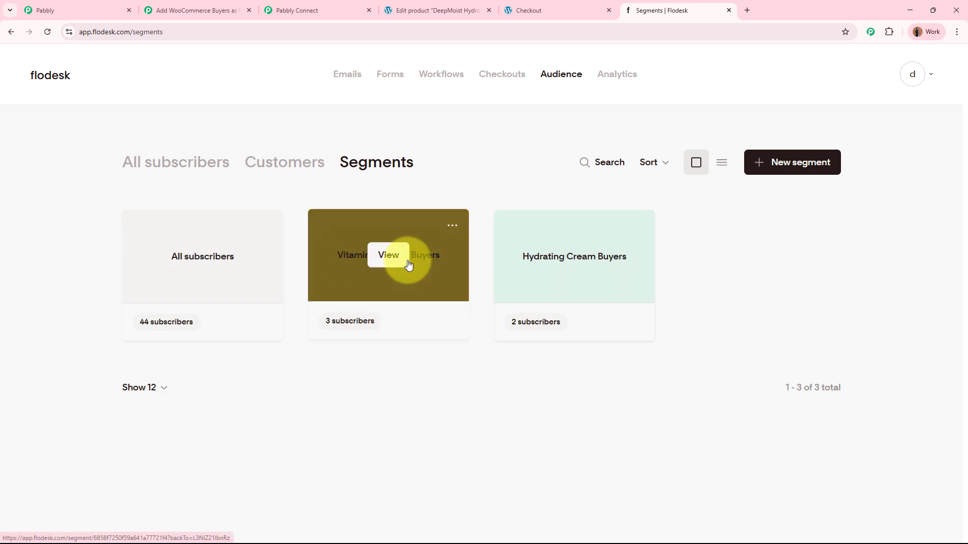
left_click(546, 9)
scroll(201, 425, "down", 2)
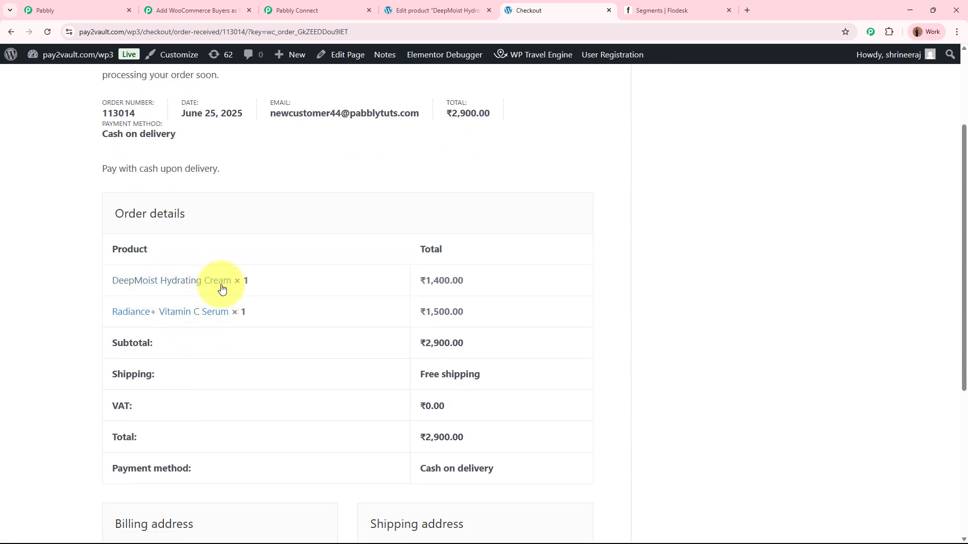
left_click(670, 6)
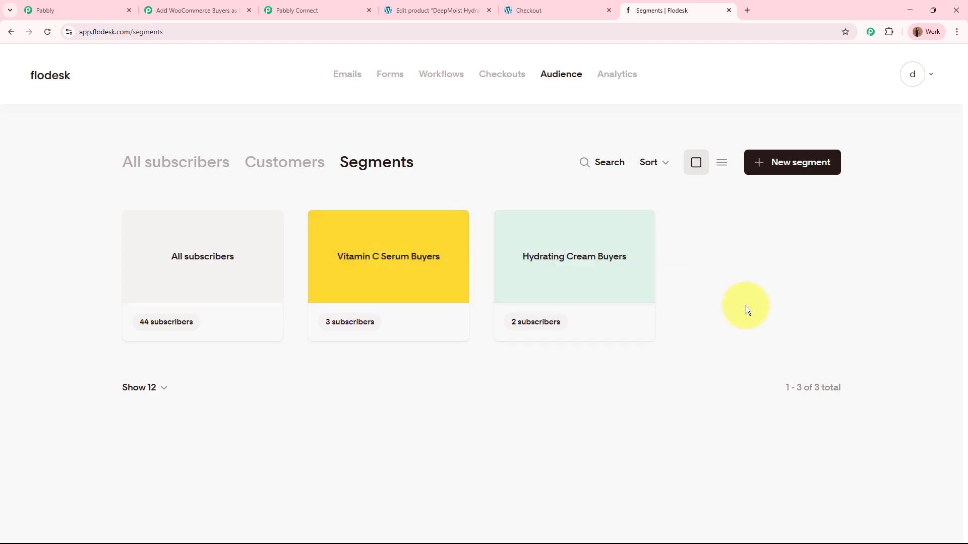
Step: Return to the Pabbly Connect workflow, collapse the WooCommerce trigger and add an action step after the Flodesk step
left_click(211, 10)
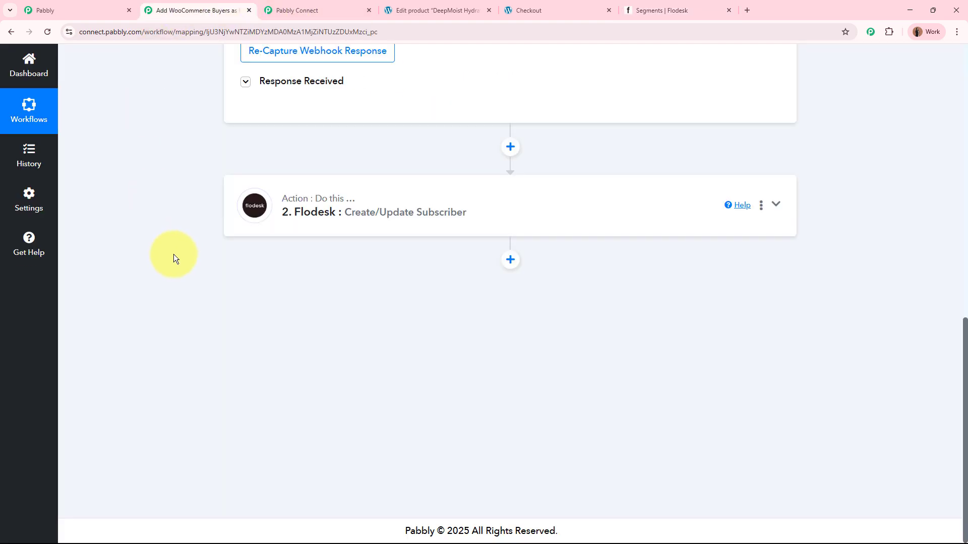
scroll(174, 254, "up", 9)
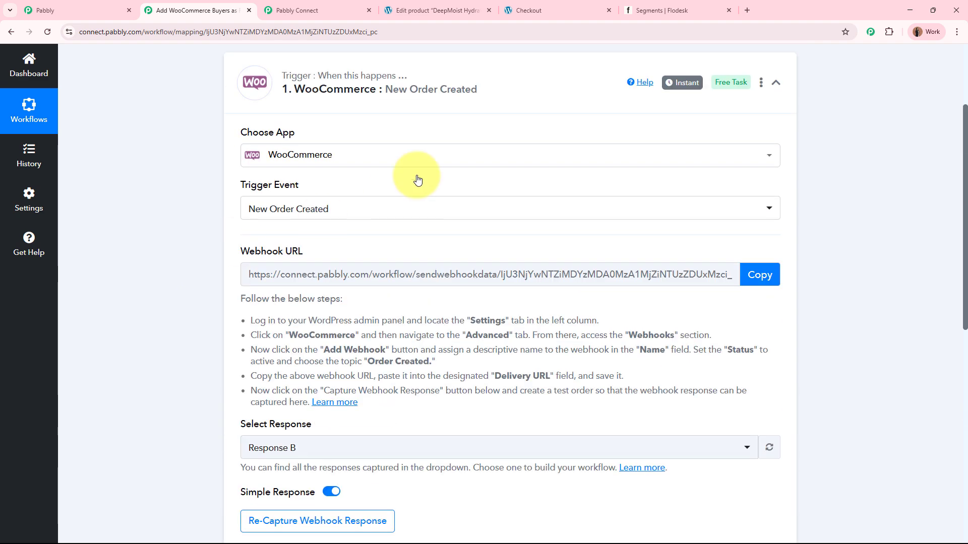
left_click(527, 103)
left_click(510, 248)
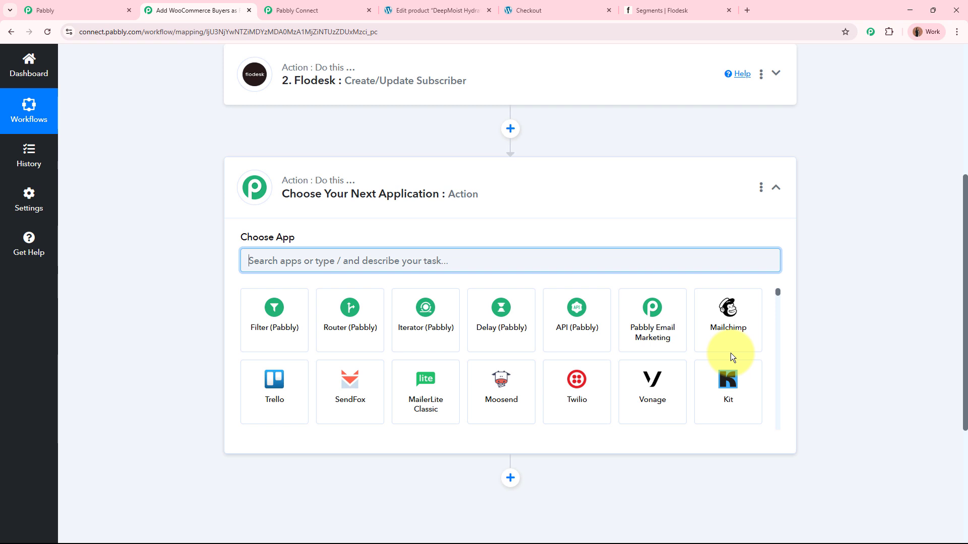
Step: Review the buyer segments in Flodesk and the ordered products on the checkout page, and return to the workflow
left_click(636, 10)
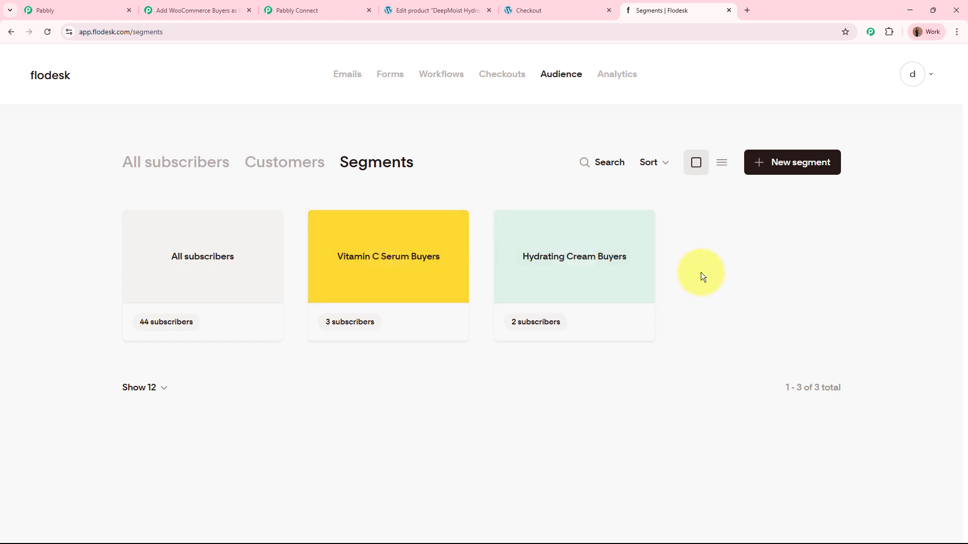
left_click(594, 8)
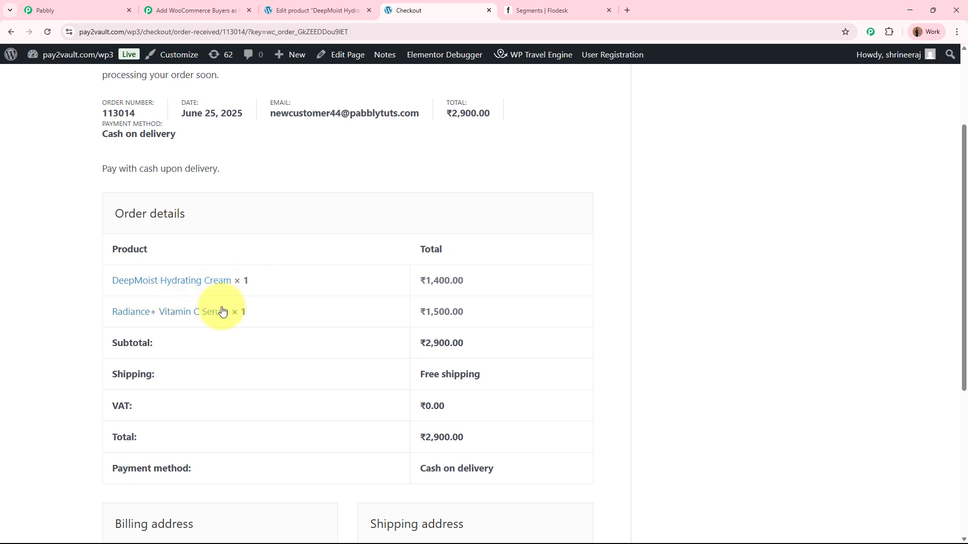
left_click(191, 10)
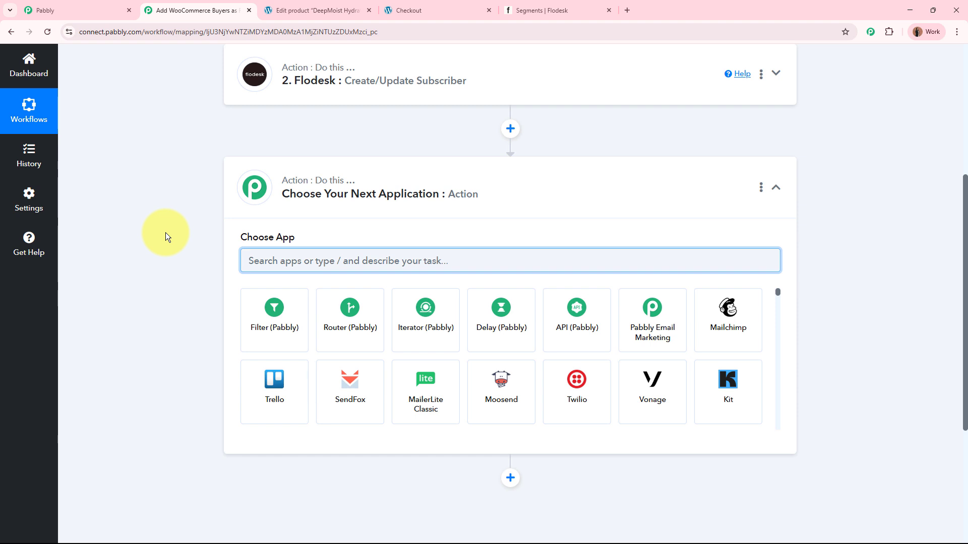
Step: Set the new action step to Router (Pabbly) with the Conditionally Run event and connect it
left_click(336, 328)
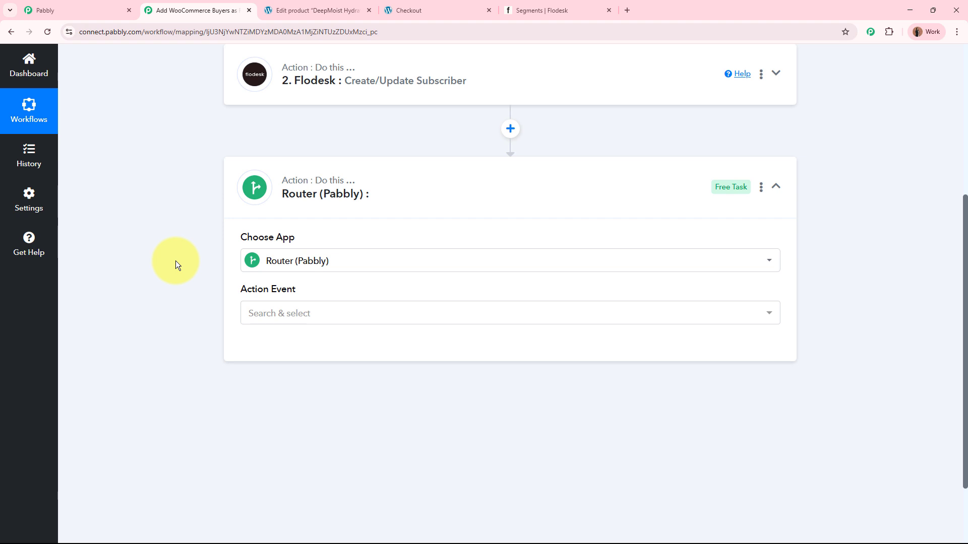
left_click(301, 310)
left_click(297, 374)
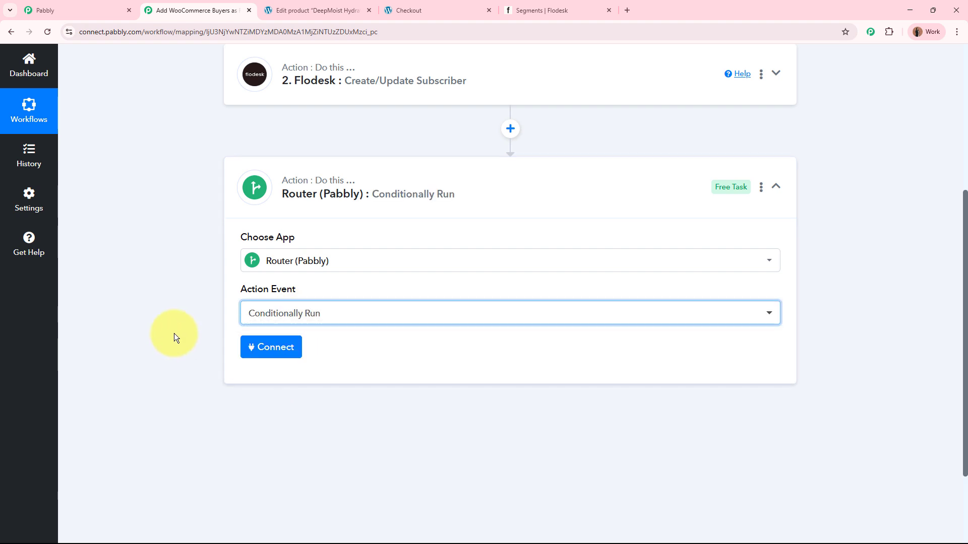
left_click(285, 351)
scroll(159, 334, "down", 4)
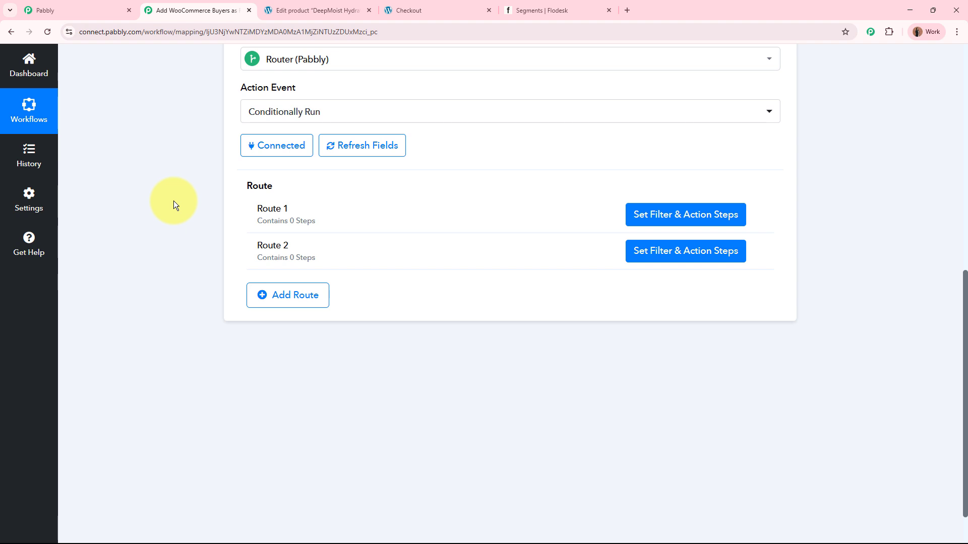
Step: Review the buyer segments in Flodesk against the workflow's two routes, and return to the workflow
left_click(528, 4)
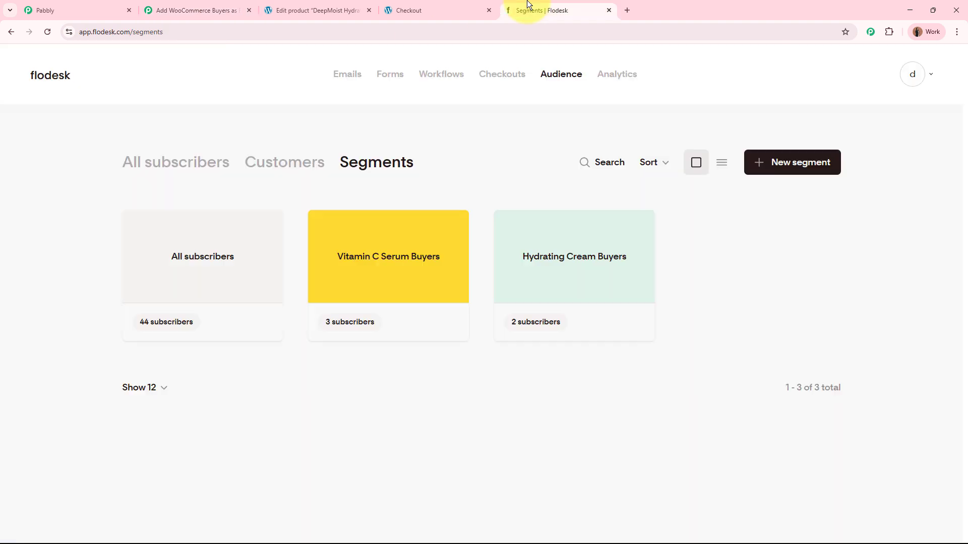
left_click(171, 10)
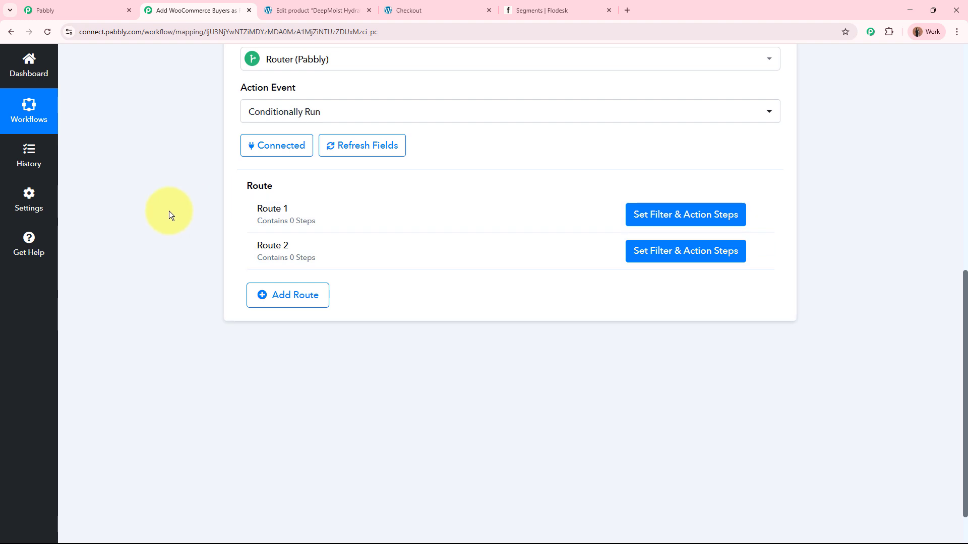
left_click(534, 8)
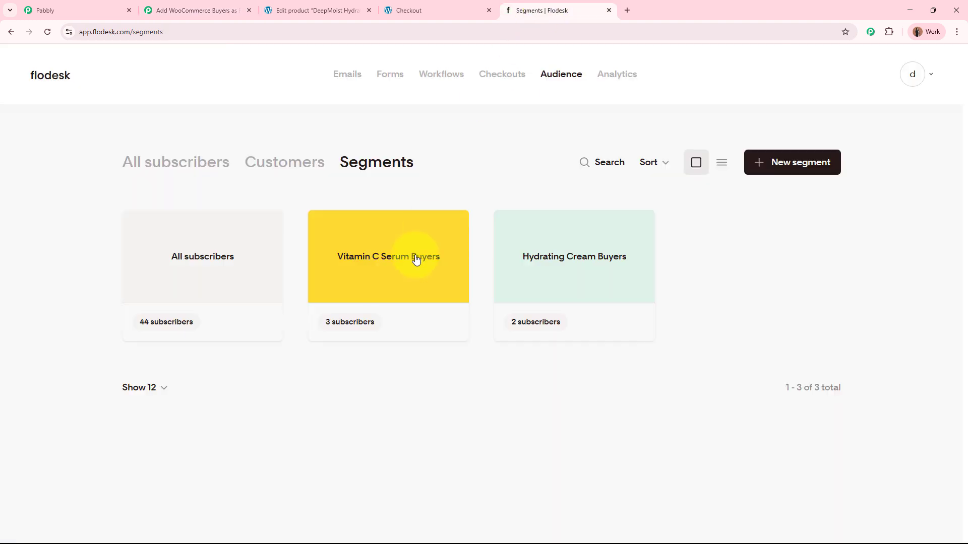
left_click(194, 9)
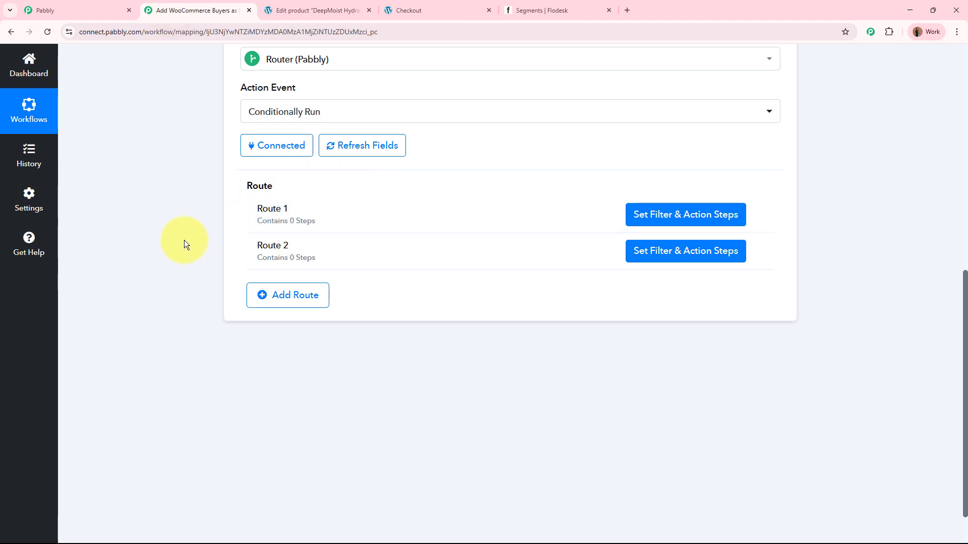
Step: Open the filter and action settings of Route 1 and check the Flodesk segments it should serve
left_click(700, 220)
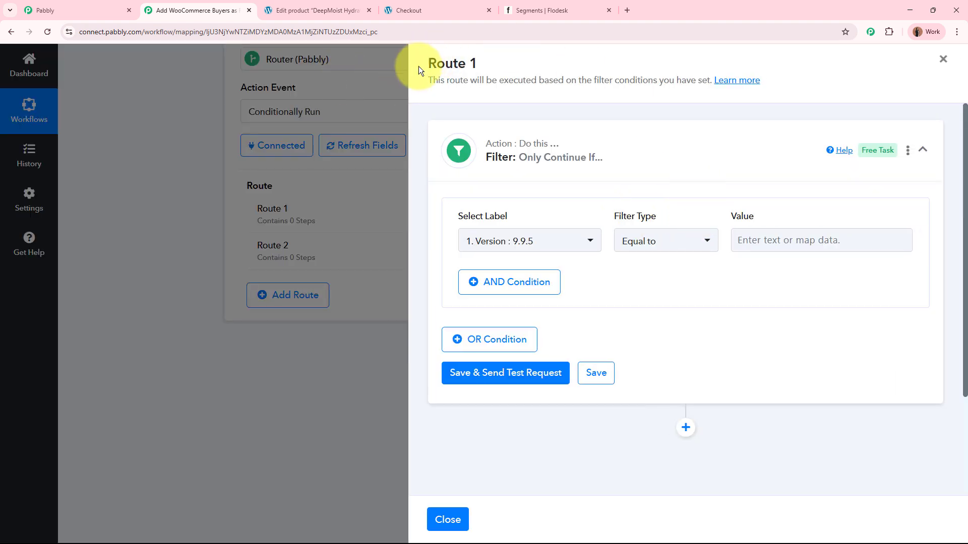
left_click(557, 4)
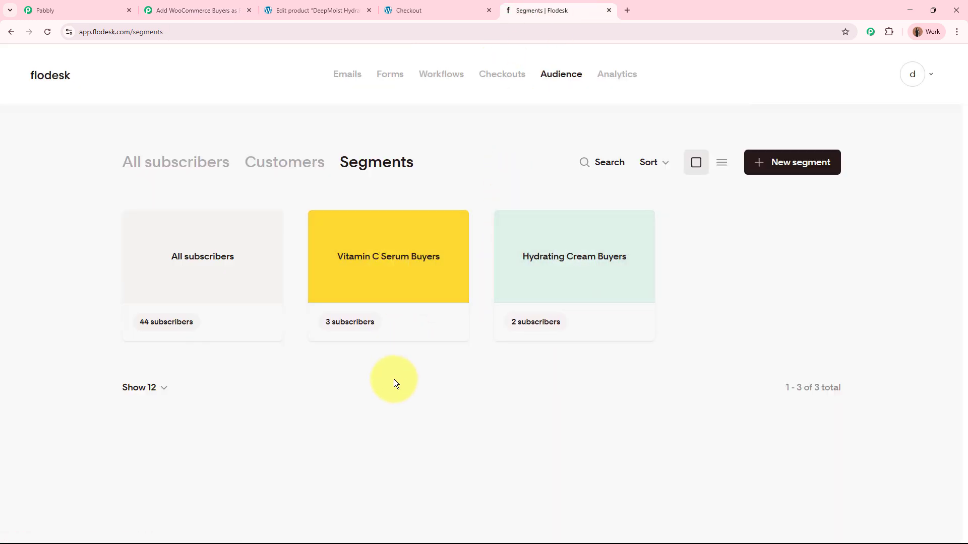
left_click(222, 9)
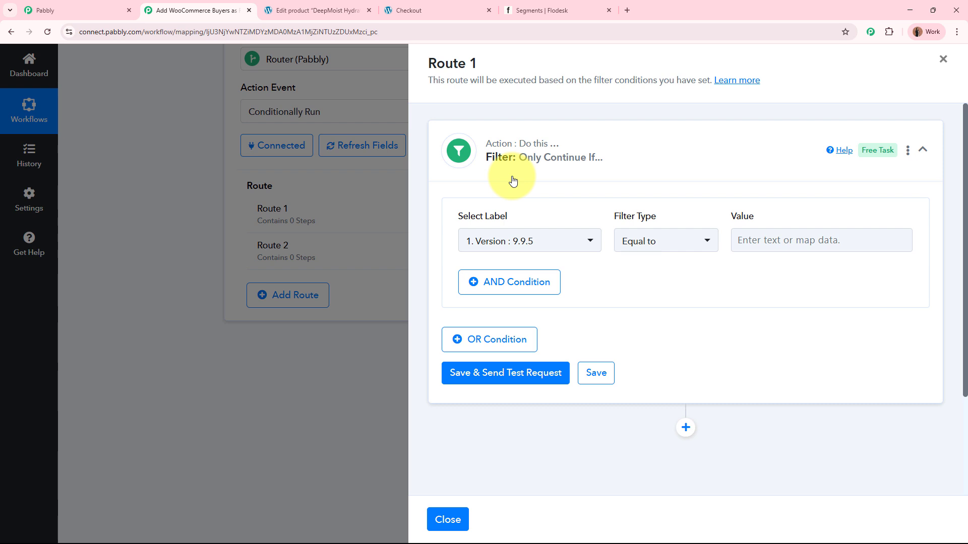
left_click(539, 10)
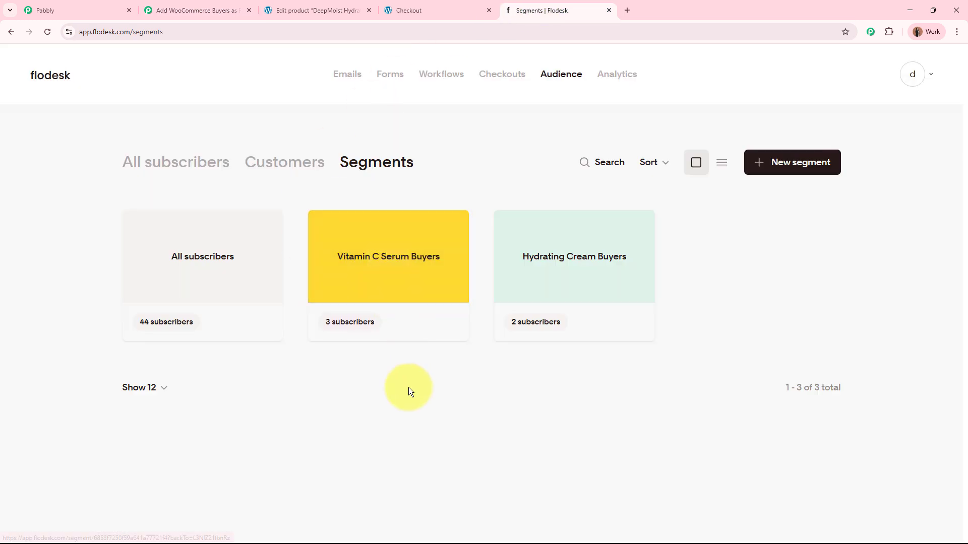
left_click(216, 10)
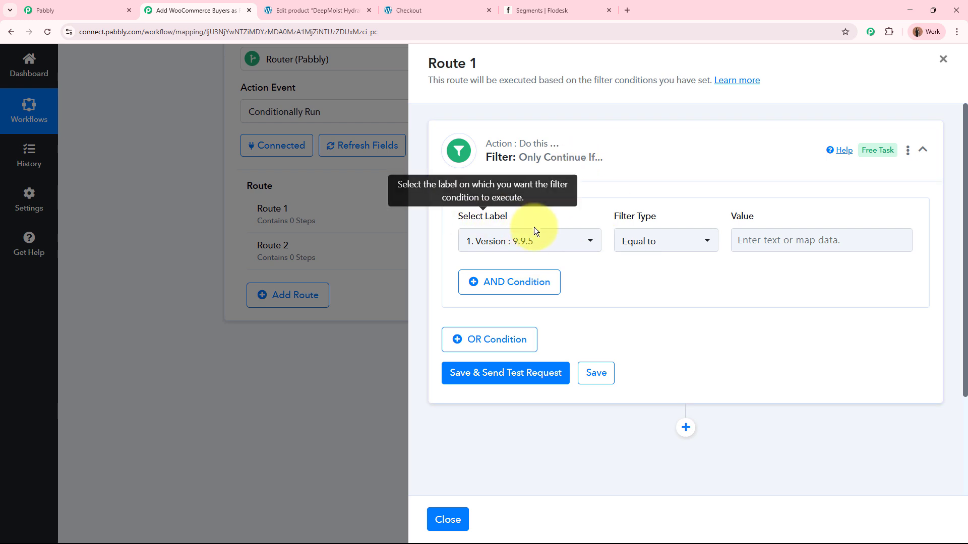
Step: Set the Route 1 filter label to the WooCommerce Shipping Lines 0 Meta Data 0 Value field
left_click(536, 241)
left_click(576, 295)
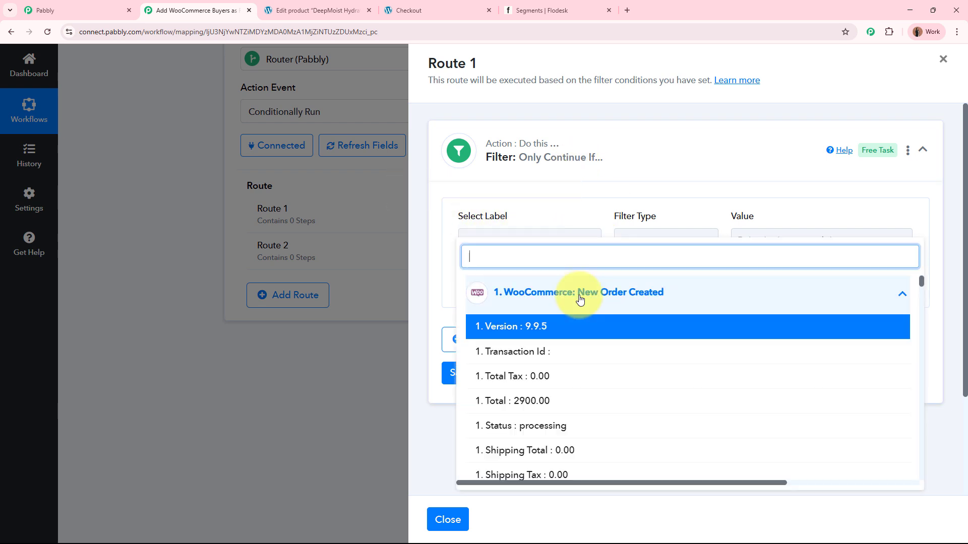
scroll(616, 410, "down", 2)
scroll(616, 411, "down", 5)
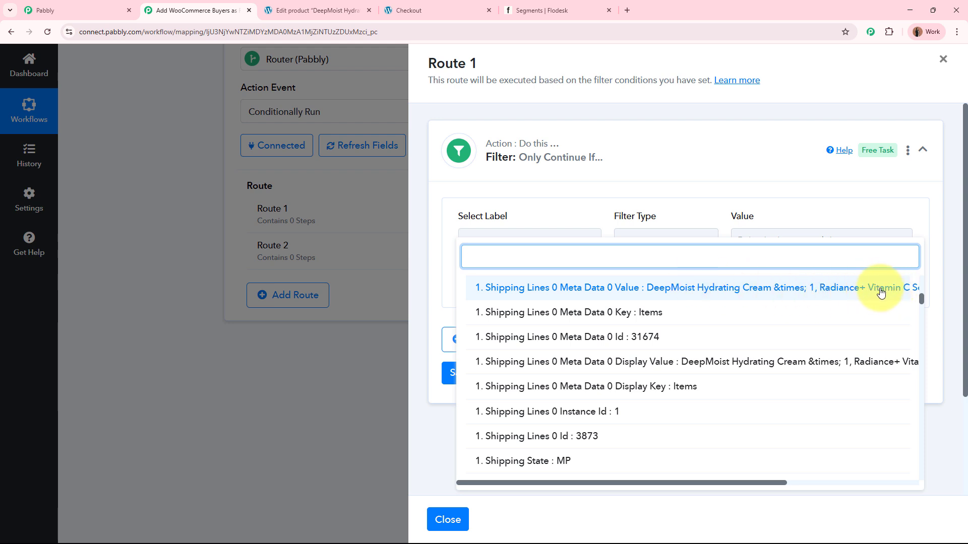
left_click_drag(735, 483, 843, 473)
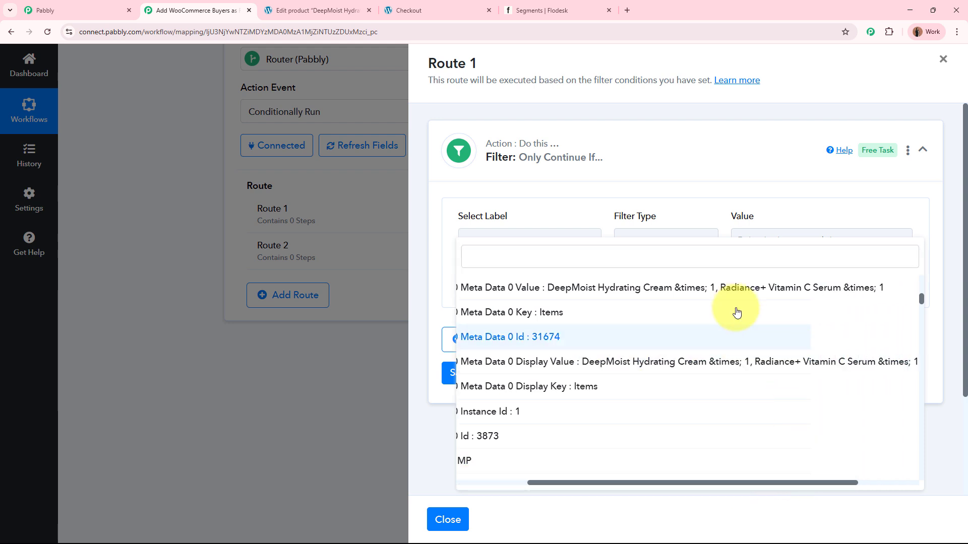
left_click(778, 280)
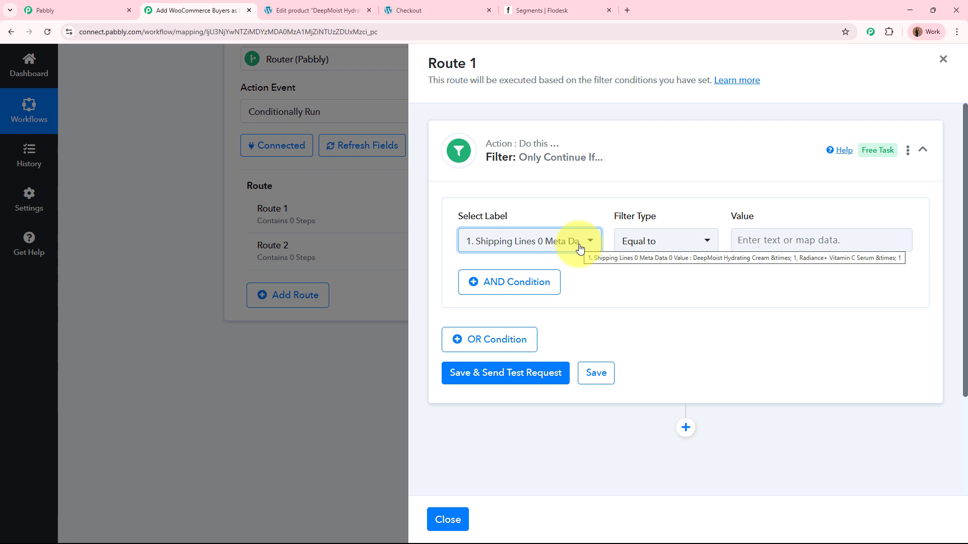
Step: Set the filter type to Contains with the value Radiance+ Vitamin C Serum
left_click(648, 241)
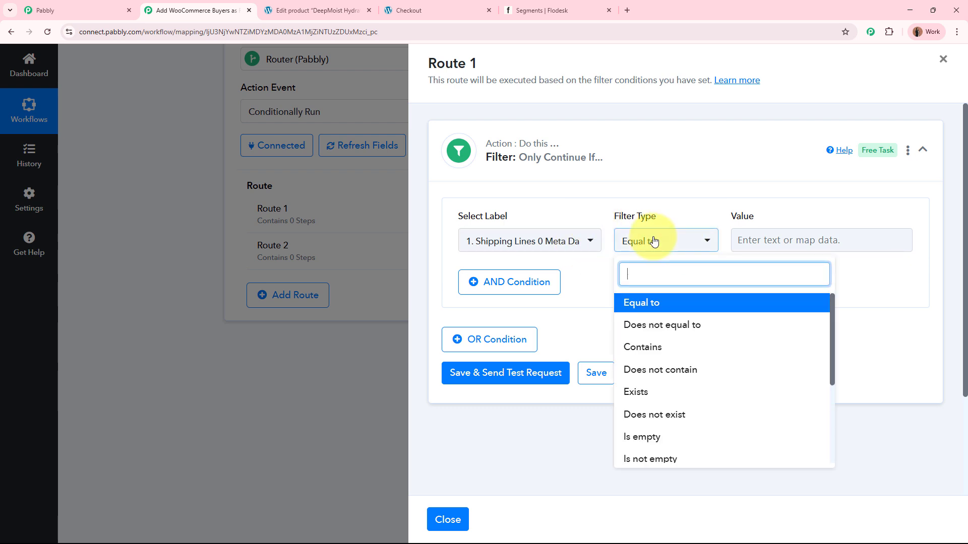
left_click(645, 347)
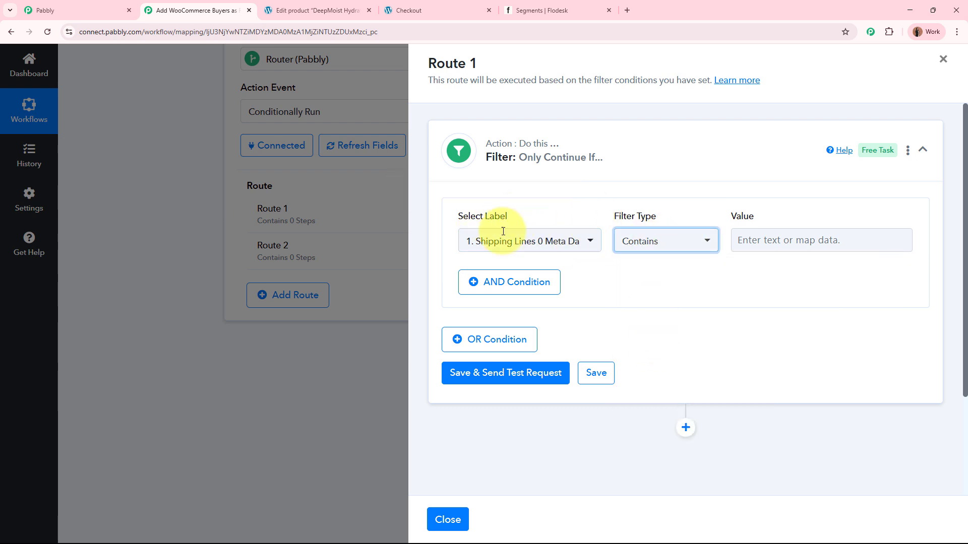
left_click(791, 242)
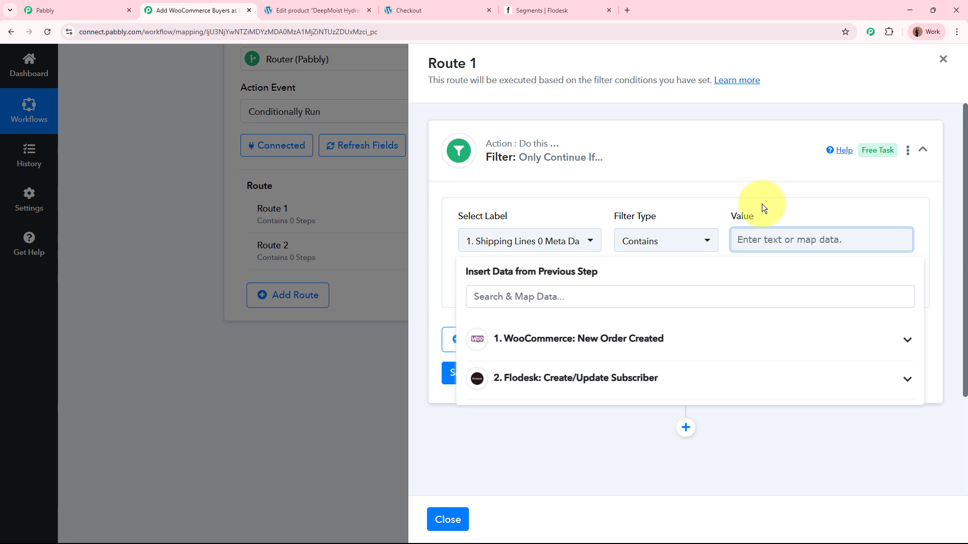
type("Radiance+ Vitamin C Serum")
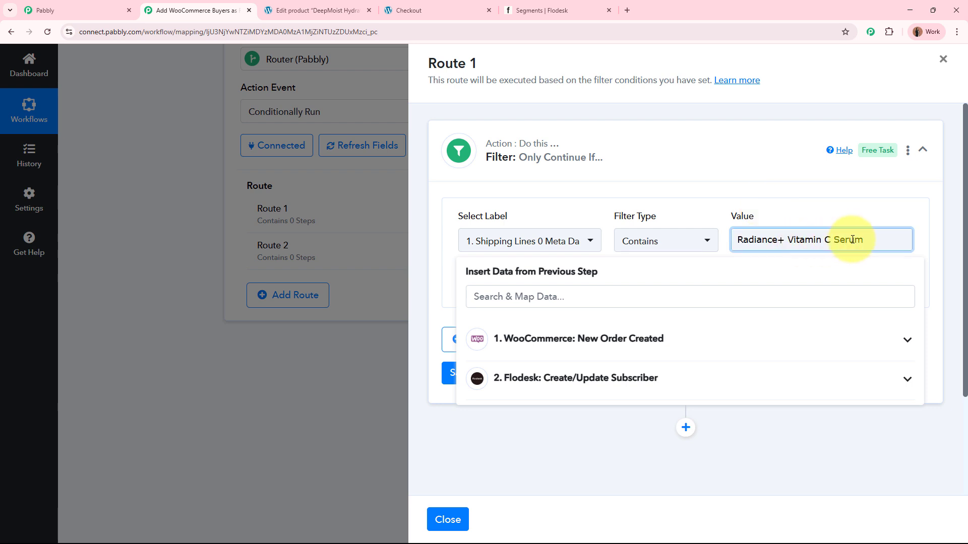
left_click(845, 203)
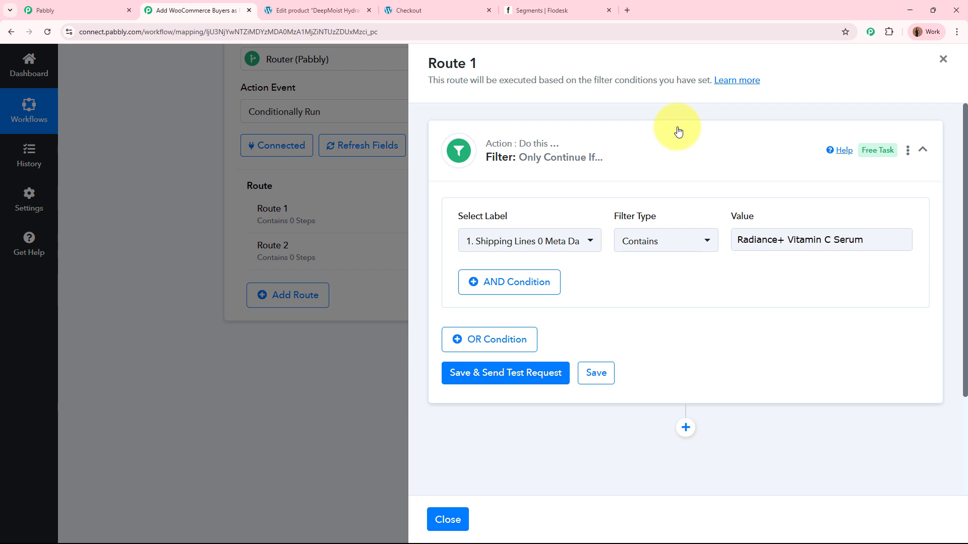
Step: Save the Route 1 filter with a test request and review the returned status and message
left_click(538, 371)
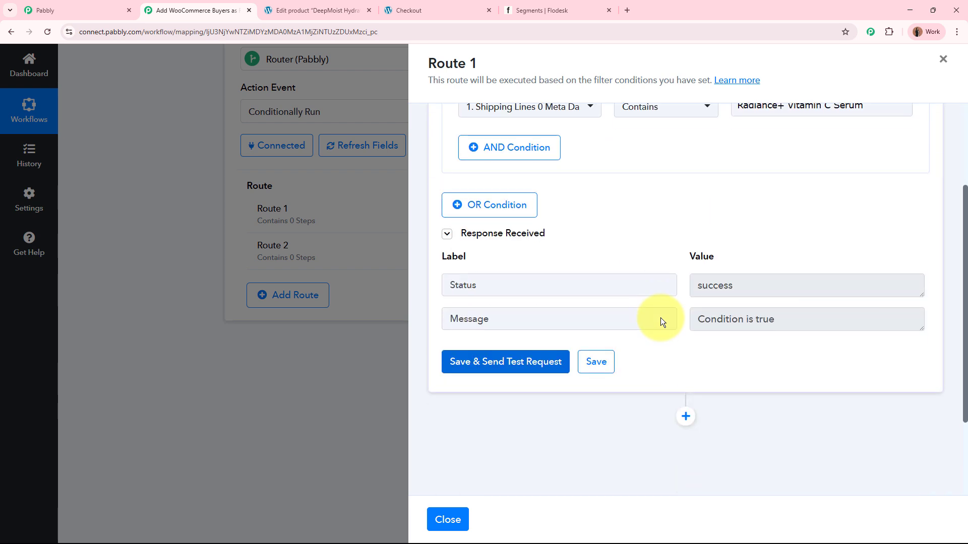
double_click(480, 286)
double_click(728, 285)
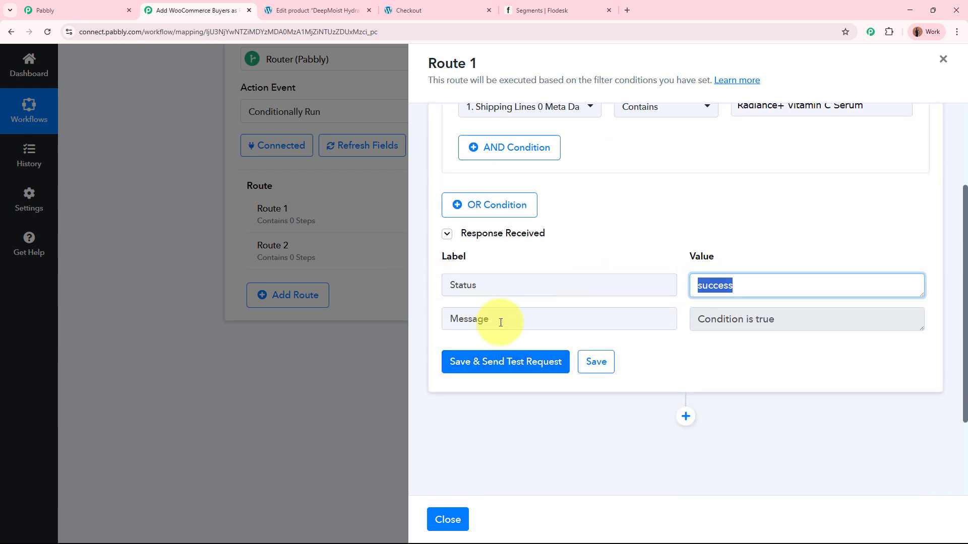
double_click(496, 320)
triple_click(801, 320)
left_click(777, 352)
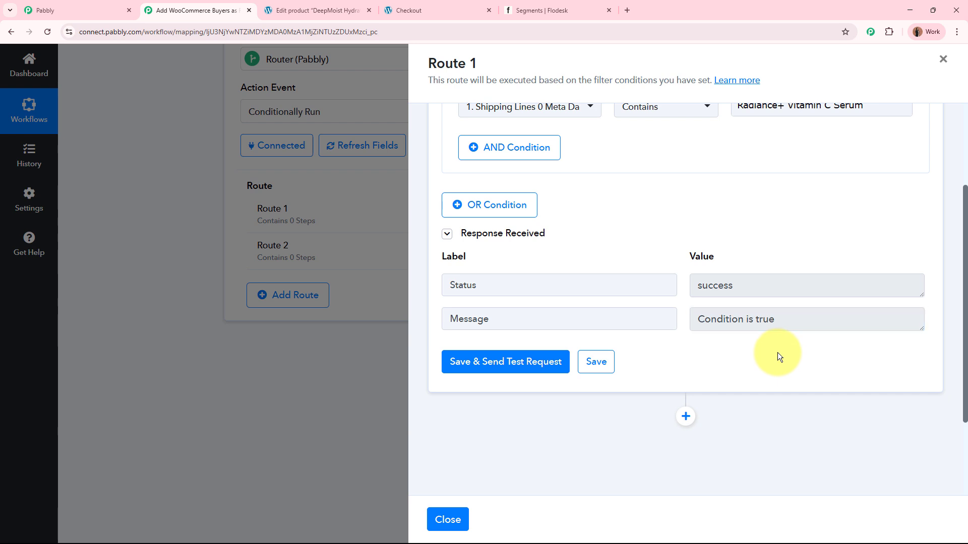
scroll(776, 348, "up", 3)
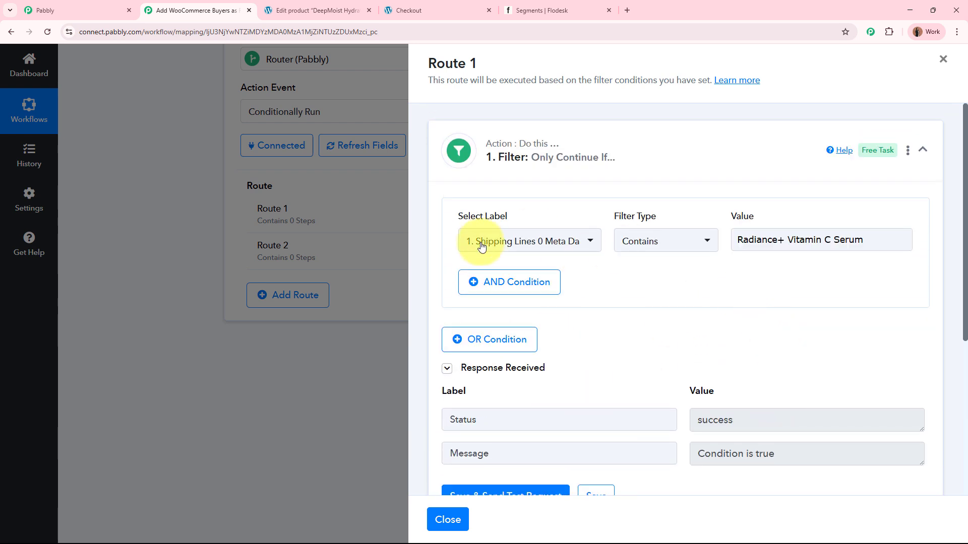
Step: Collapse the filter step and view the Vitamin C Serum Buyers segment in Flodesk before returning to the workflow
left_click(721, 150)
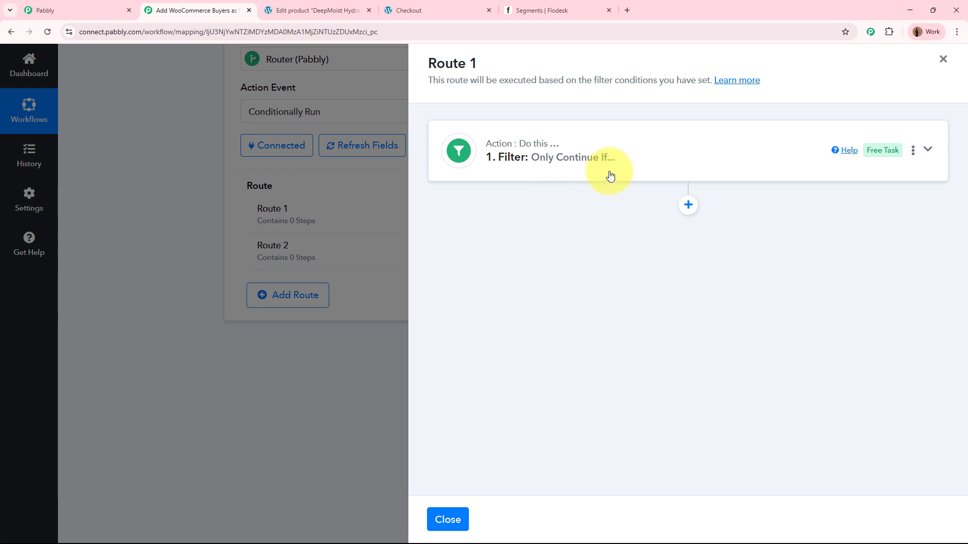
left_click(554, 4)
left_click(369, 249)
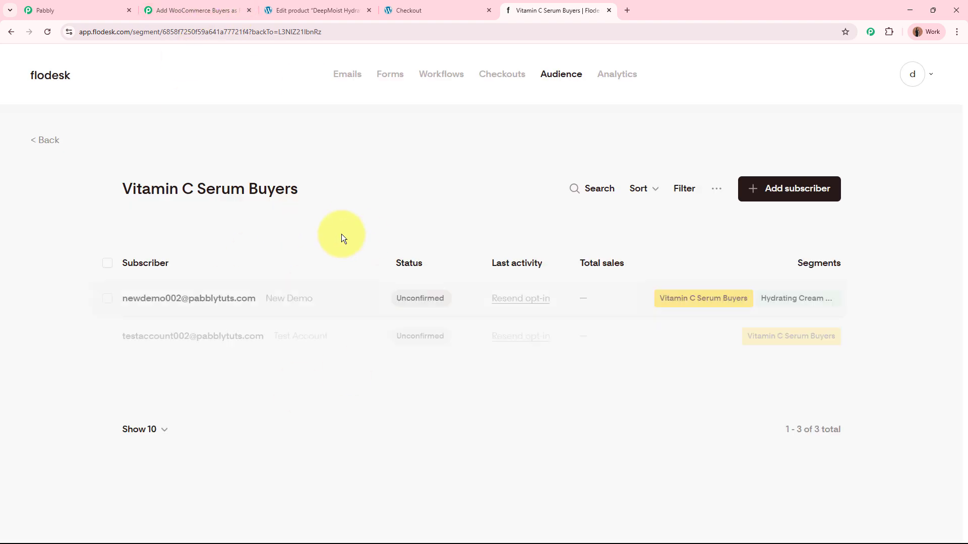
left_click(148, 5)
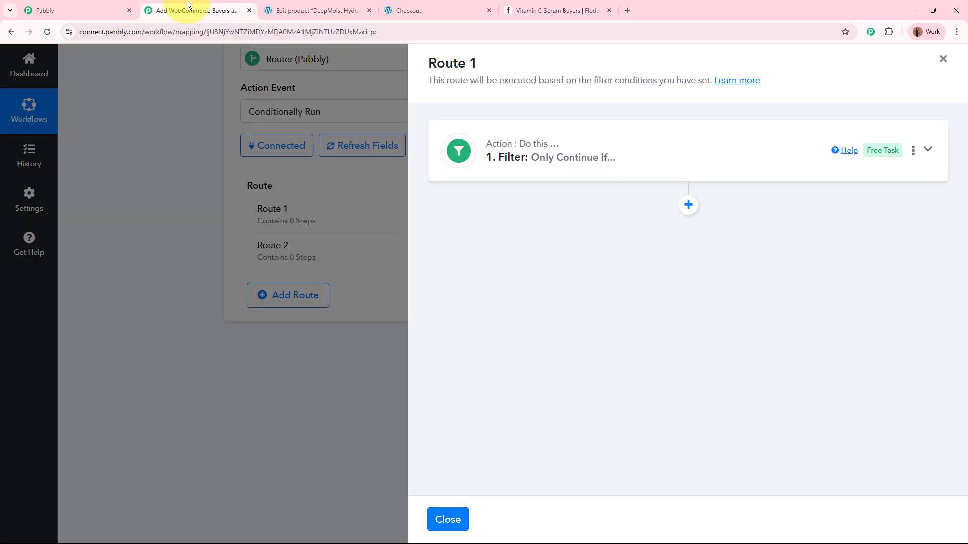
Step: Add a Flodesk action after the filter with the Add Existing Subscriber to Segment event, connected through the existing Flodesk #8 connection
left_click(687, 205)
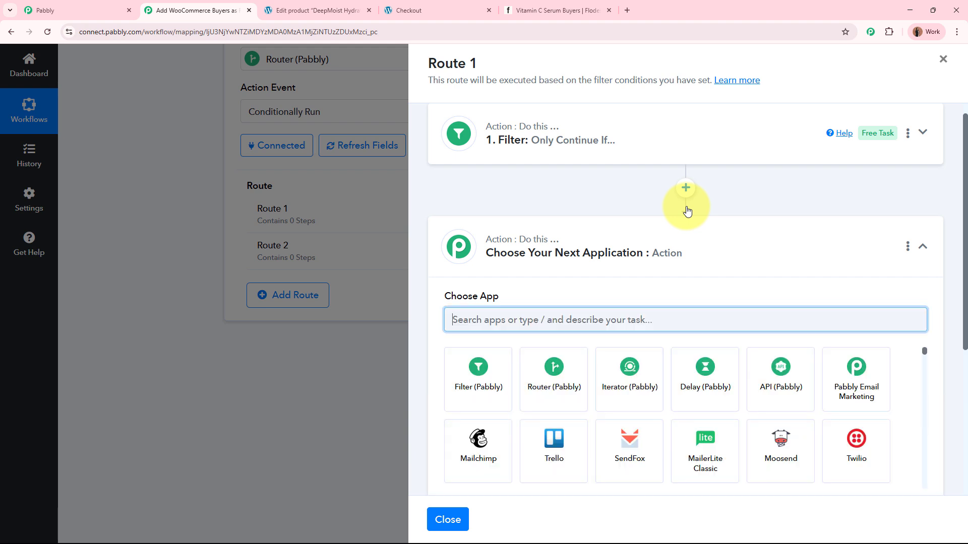
type("Flode")
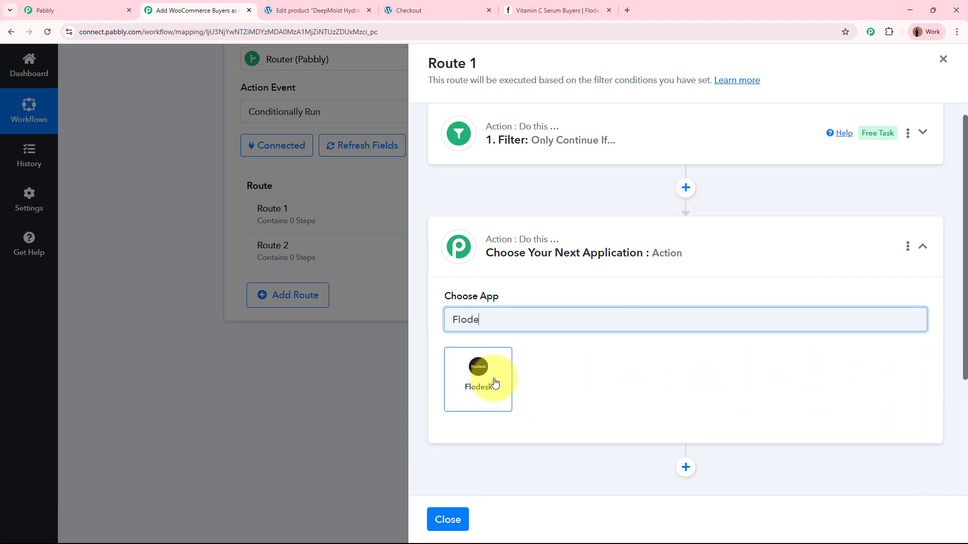
left_click(482, 388)
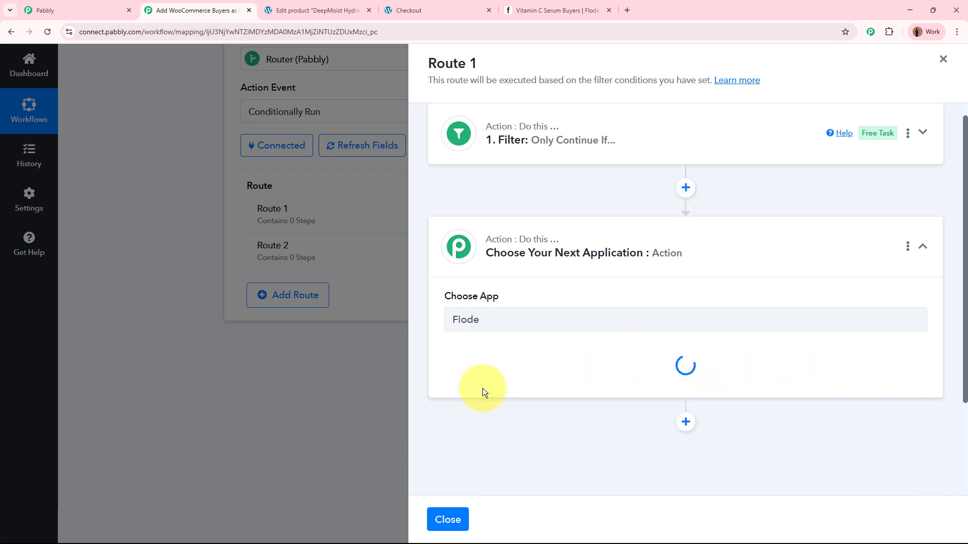
left_click(491, 376)
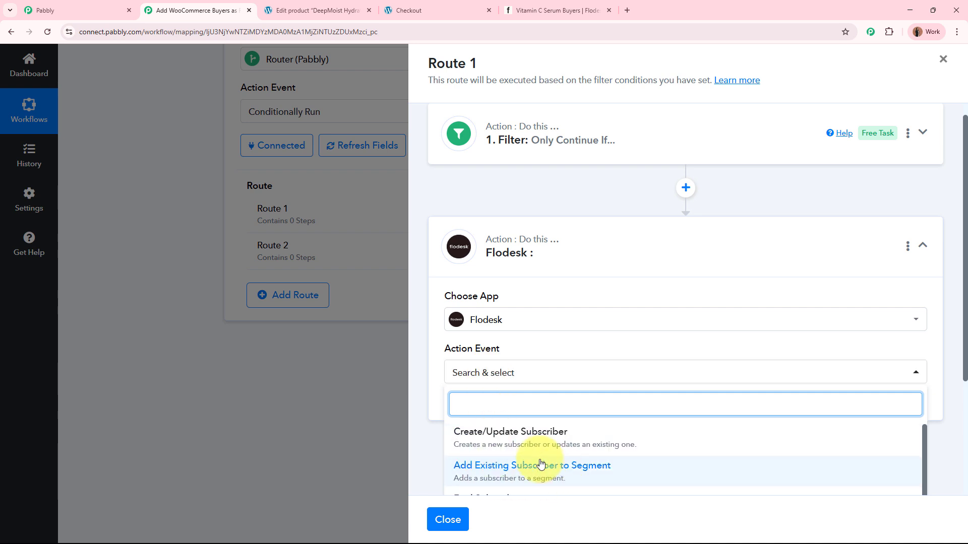
scroll(456, 447, "down", 3)
left_click(536, 345)
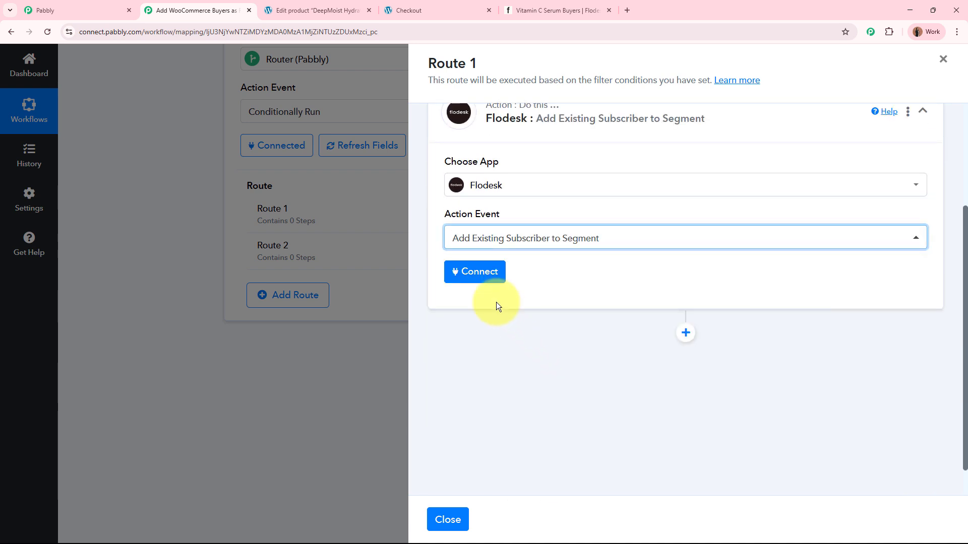
left_click(482, 280)
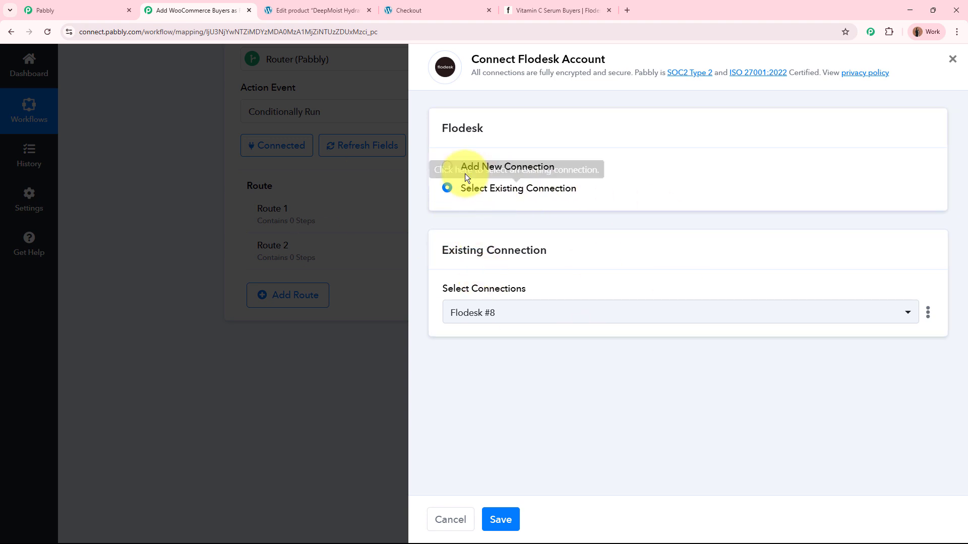
left_click(501, 519)
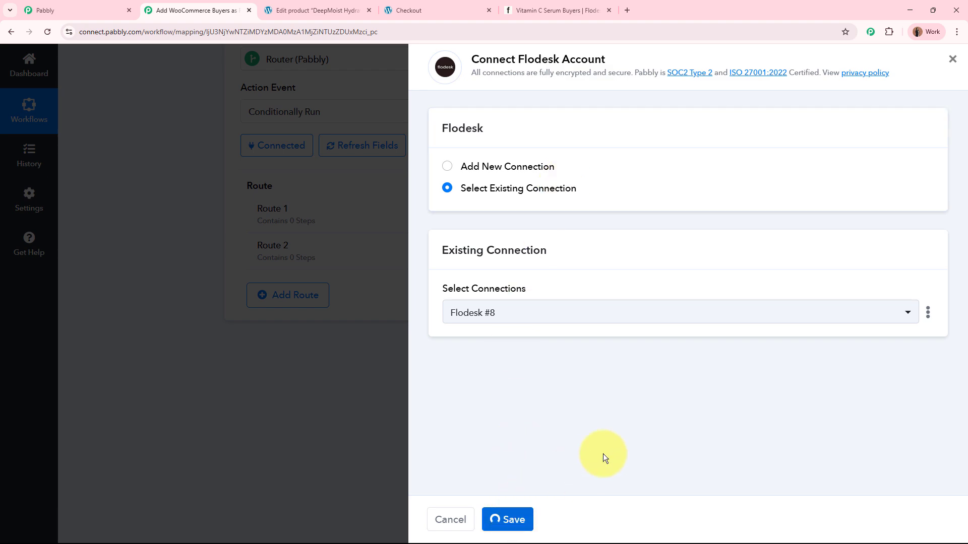
Step: Map the subscriber email to the WooCommerce Billing Email and select the Vitamin C Serum Buyers segment in the Flodesk action
scroll(676, 432, "down", 3)
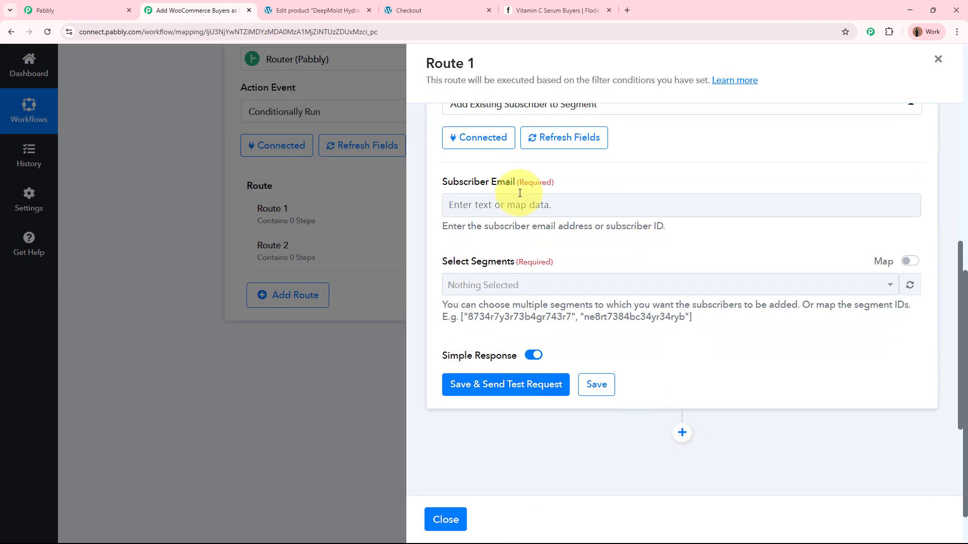
left_click(482, 207)
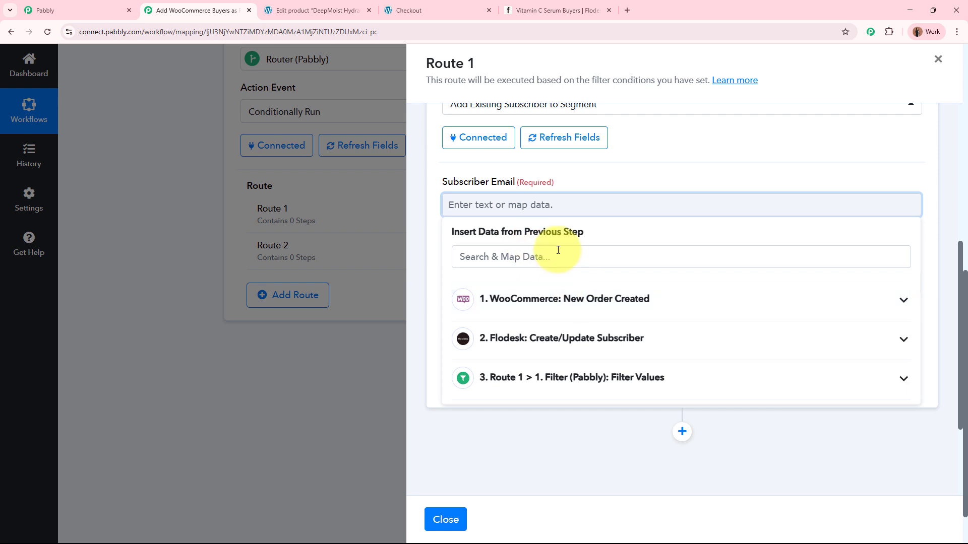
type("@")
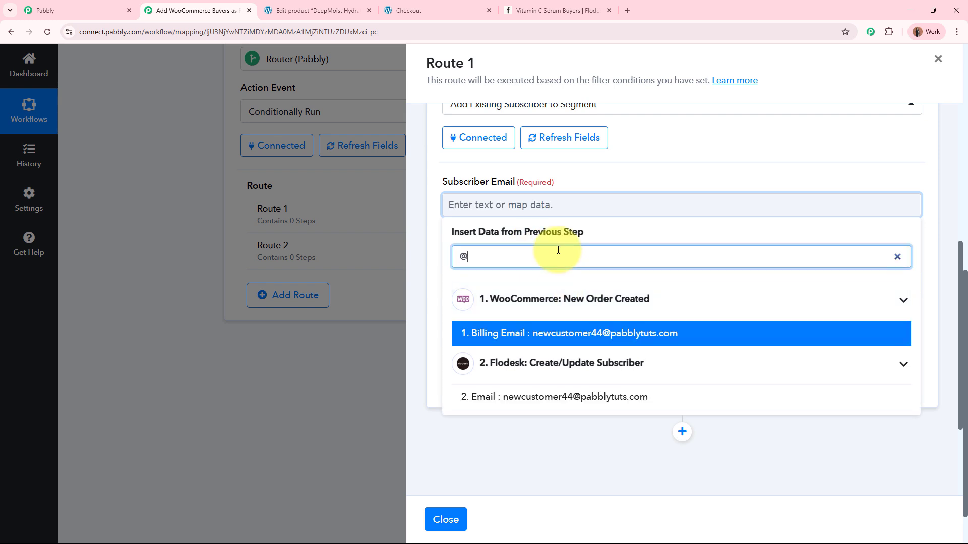
left_click(562, 334)
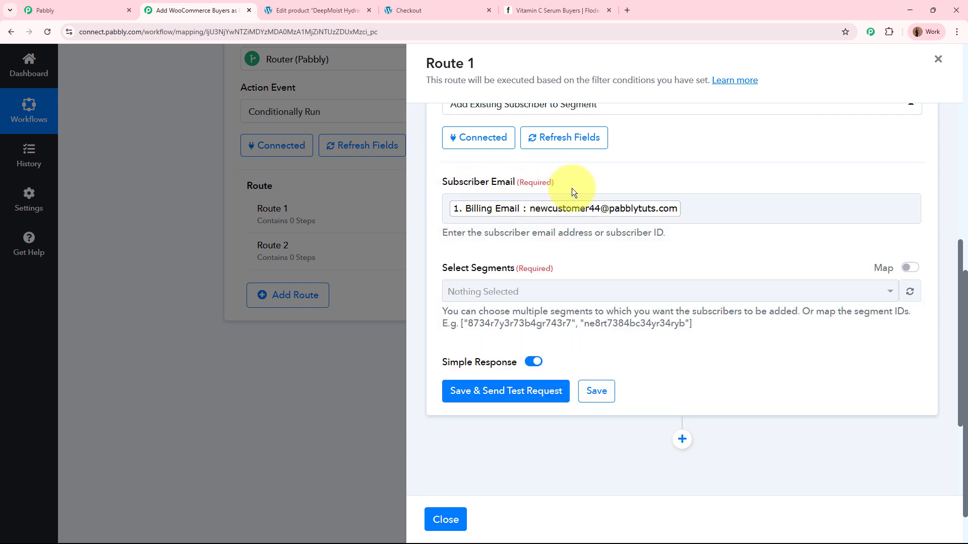
left_click(525, 296)
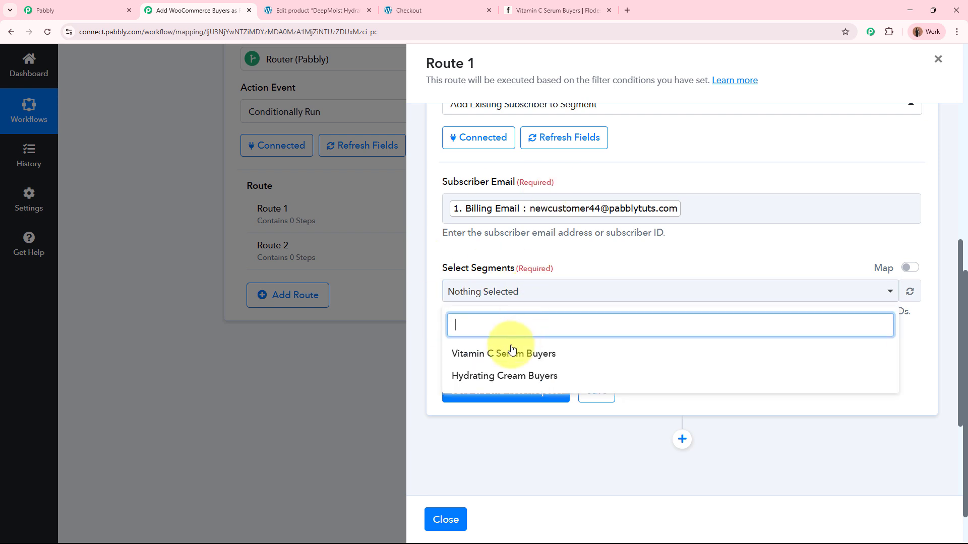
left_click(525, 359)
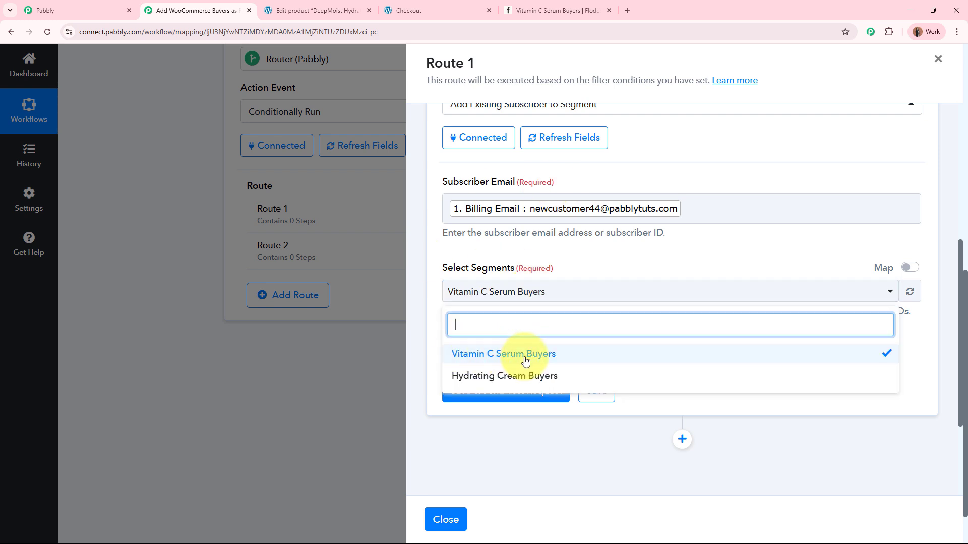
left_click(597, 248)
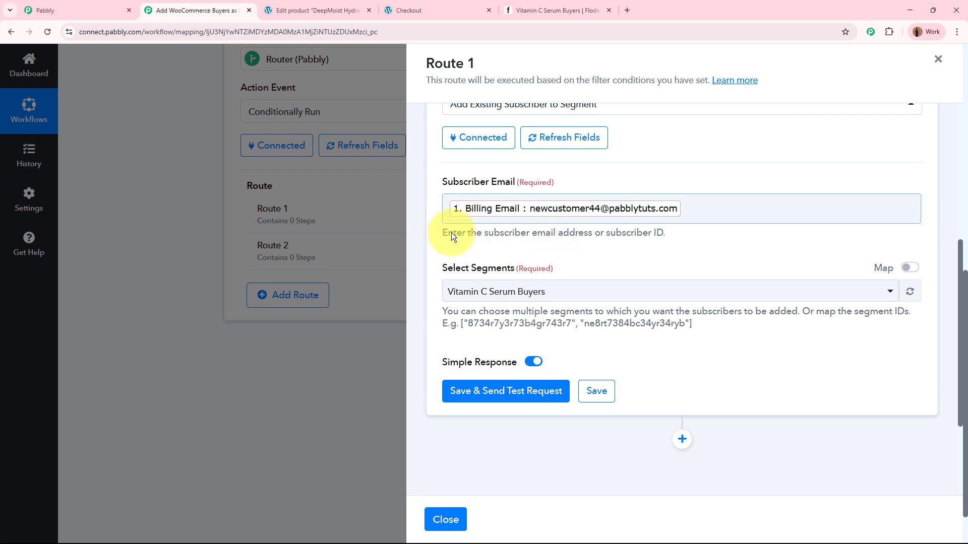
Step: Save the Flodesk segment action with a test request and review the returned subscriber and segment details
left_click(497, 393)
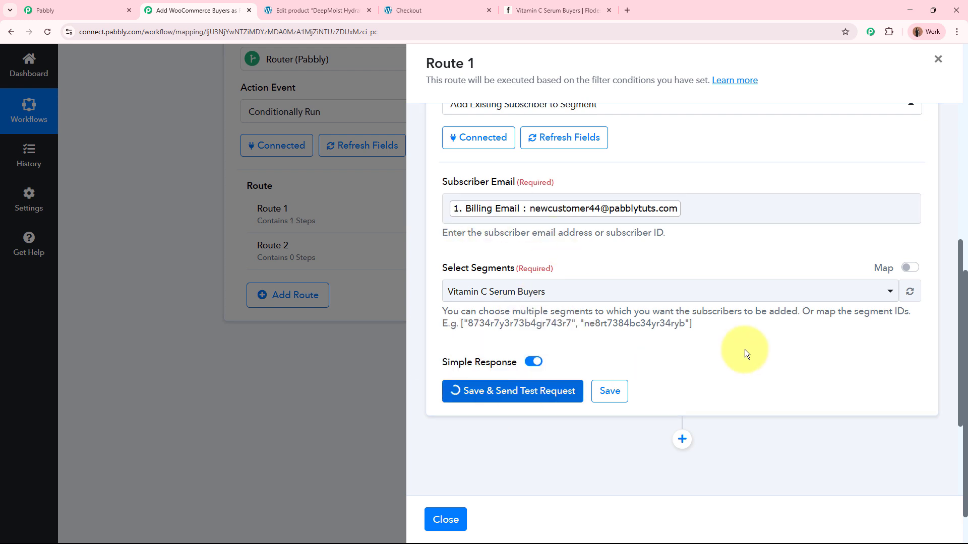
scroll(740, 340, "down", 3)
scroll(740, 340, "down", 3)
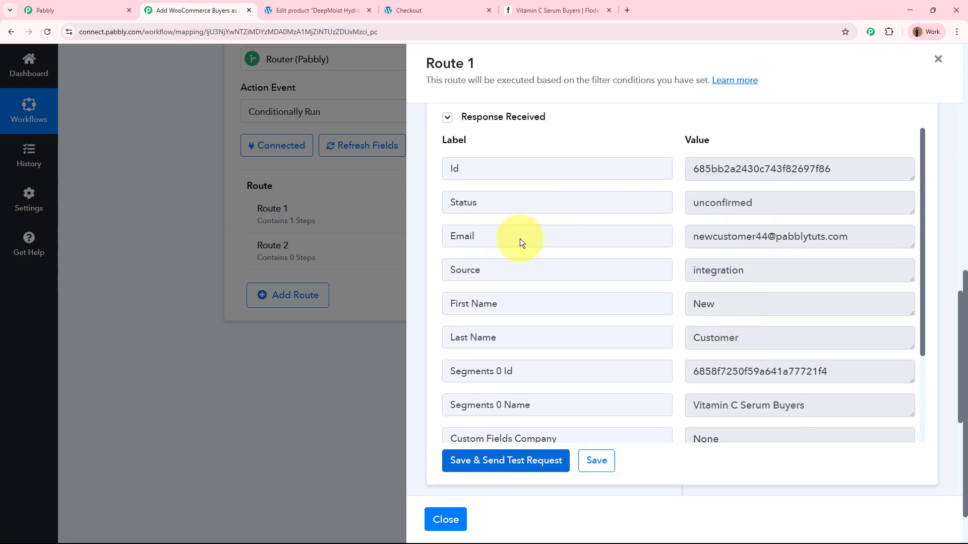
left_click_drag(841, 372, 640, 367)
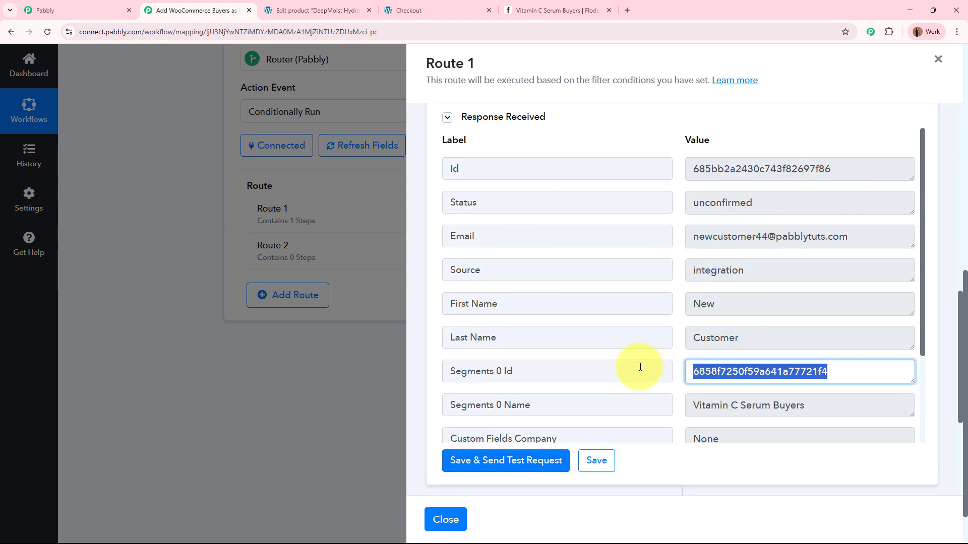
left_click(725, 463)
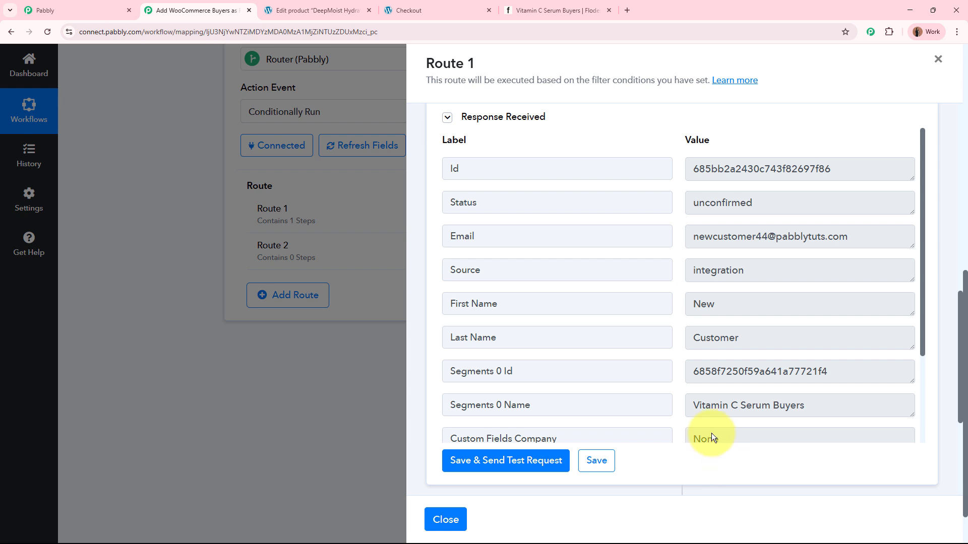
Step: Switch to Flodesk, refresh the Vitamin C Serum Buyers segment, view the newly added subscriber's profile and return to the segment
left_click(555, 10)
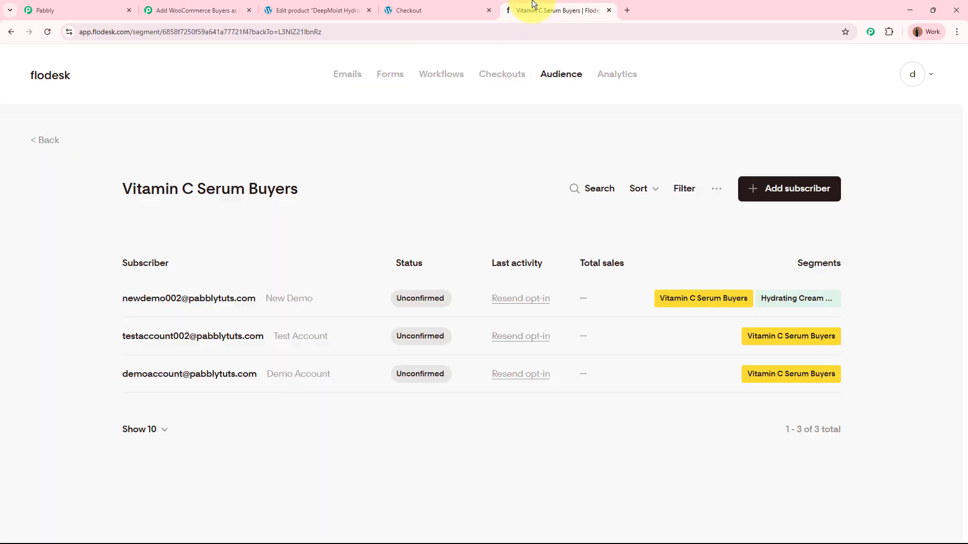
left_click(45, 35)
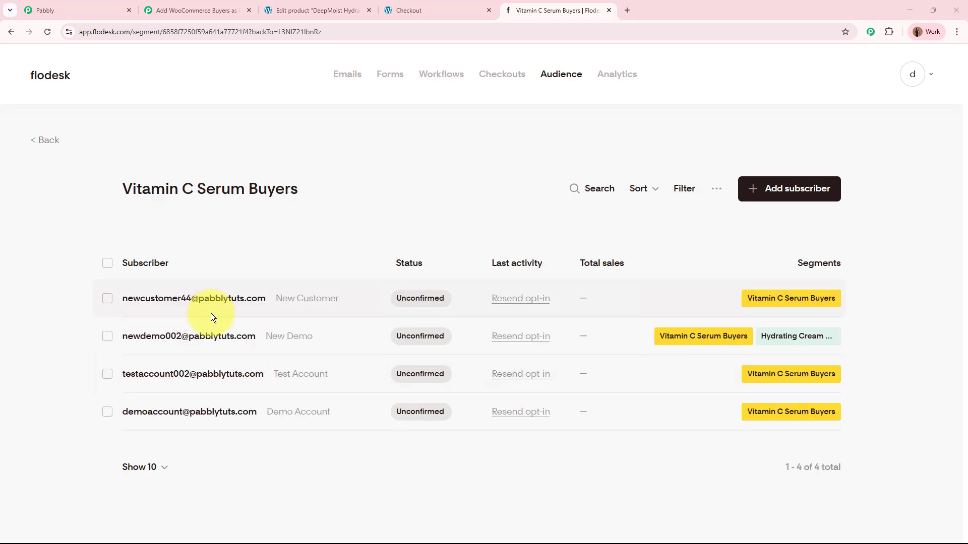
left_click(208, 298)
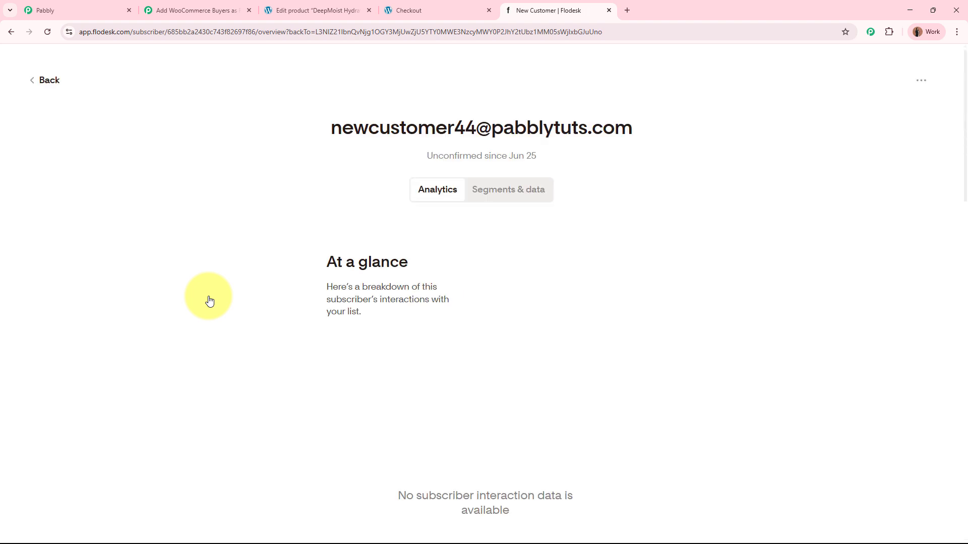
left_click(53, 80)
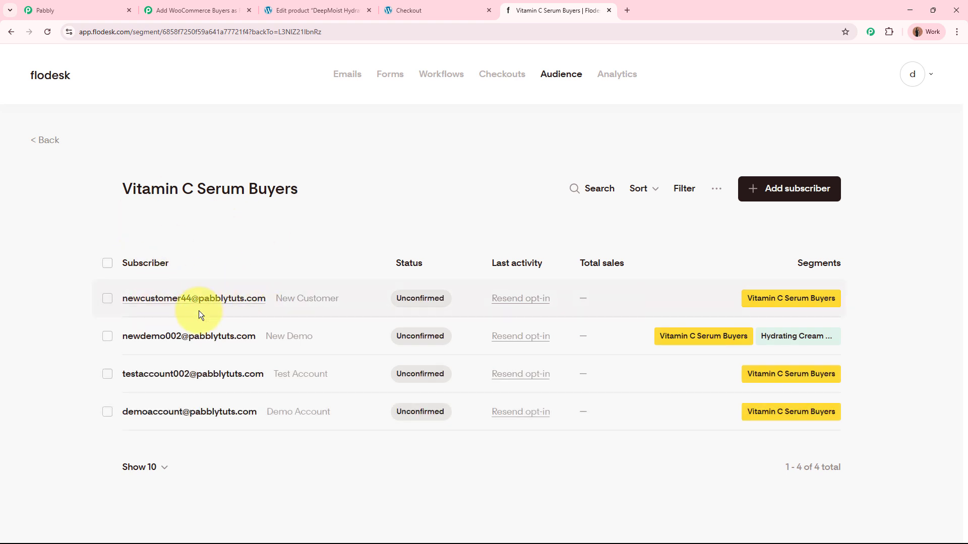
Step: Check the products in the WooCommerce order confirmation and view the Flodesk segments list before returning to the Pabbly Connect workflow
left_click(422, 6)
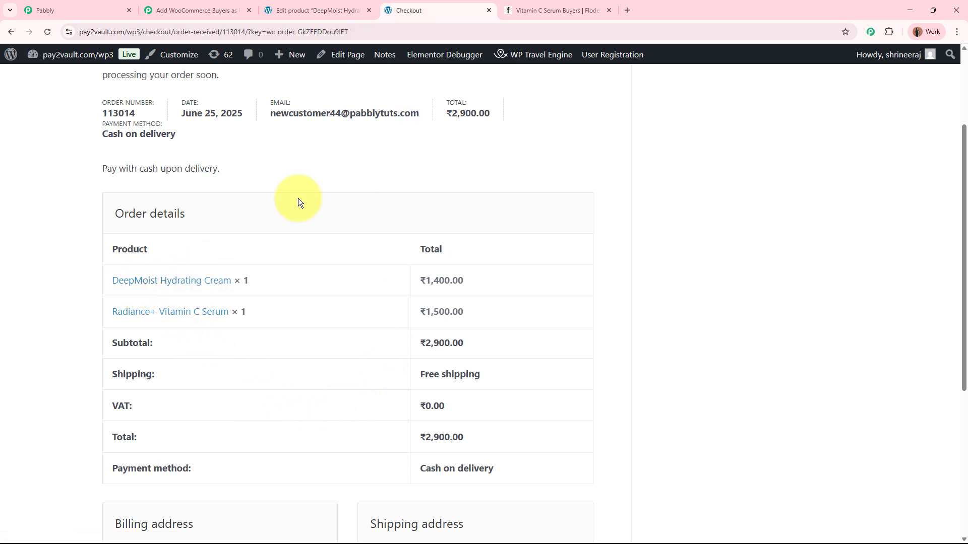
left_click(541, 4)
left_click(48, 140)
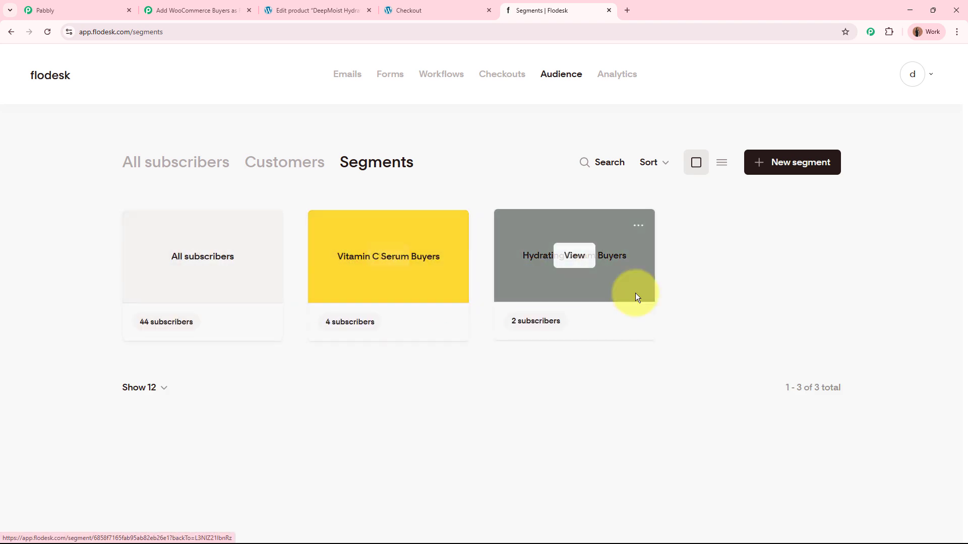
left_click(202, 10)
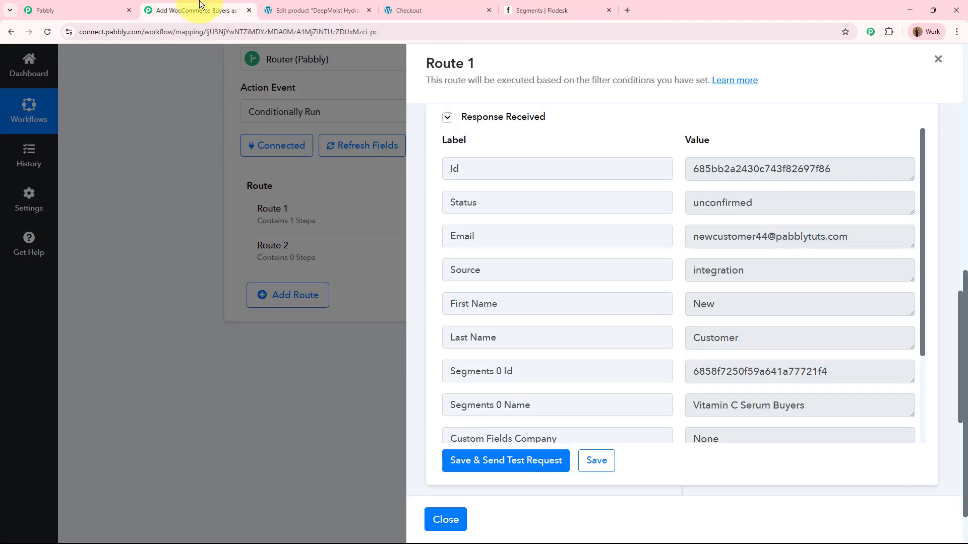
Step: Close the Route 1 setup and rename the route as Radiance+ Vitamin C Serum
left_click(454, 522)
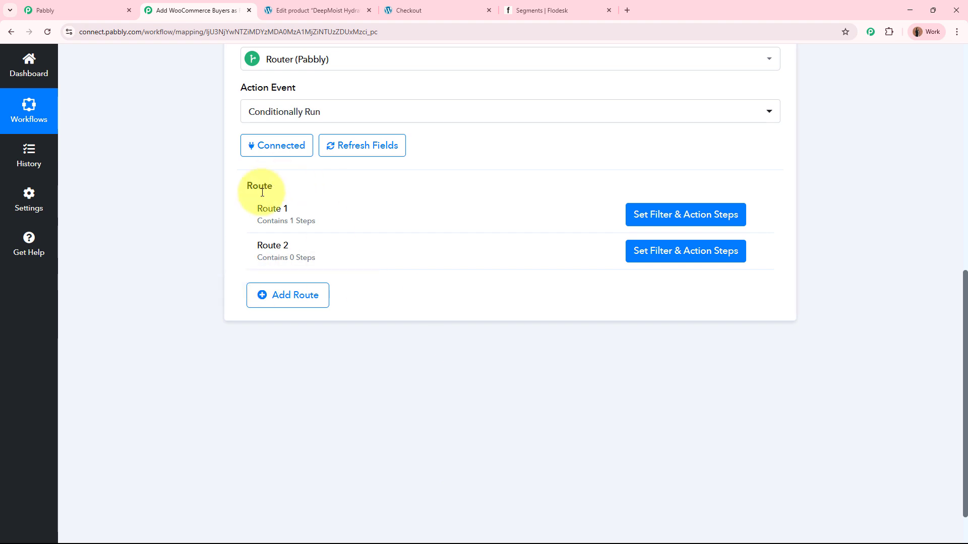
left_click(757, 220)
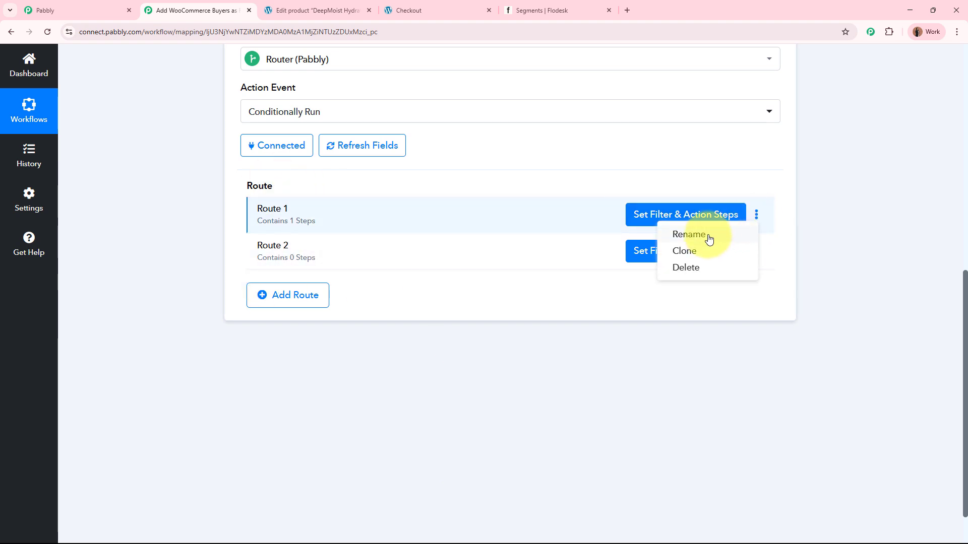
left_click(707, 236)
left_click(414, 302)
key("ctrl+a")
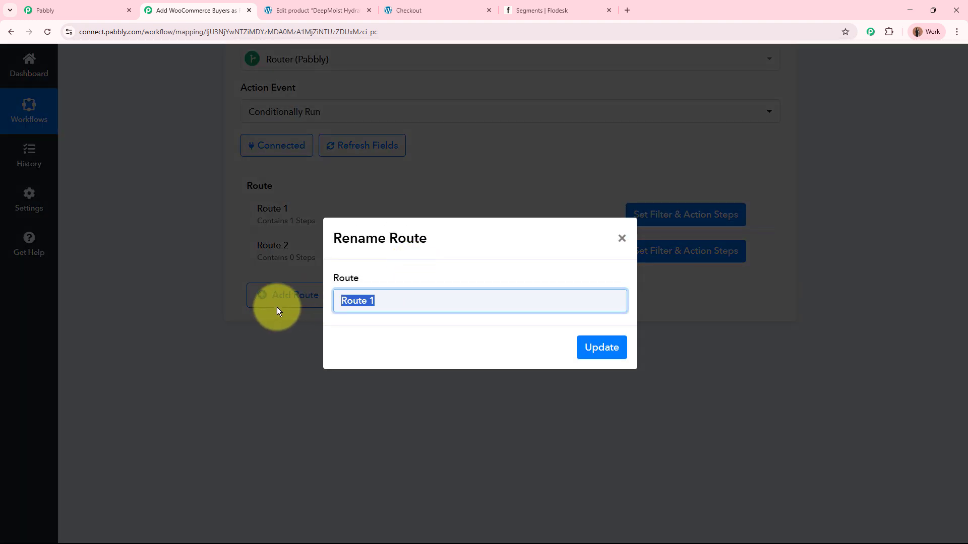
key("BackSpace")
type("Radiance+ Vitamin C Serum")
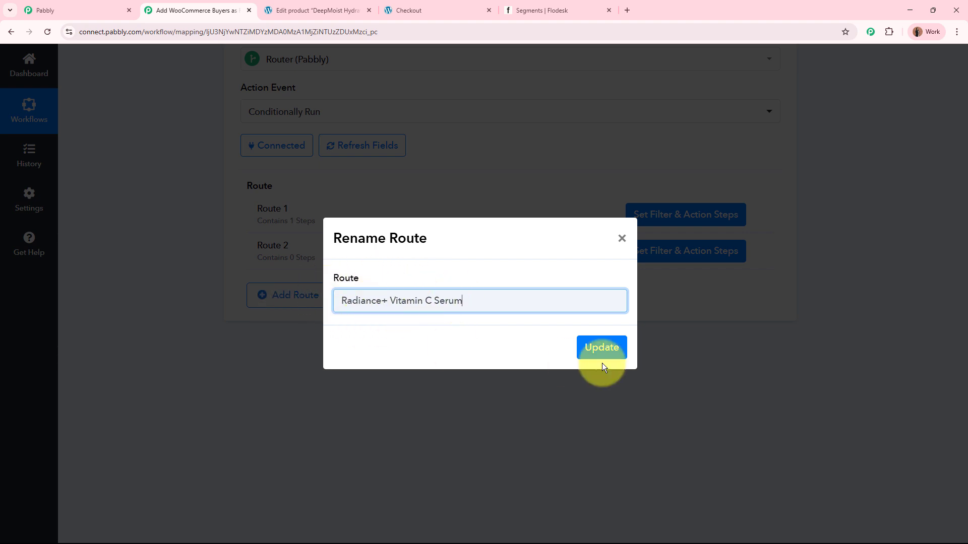
left_click(610, 348)
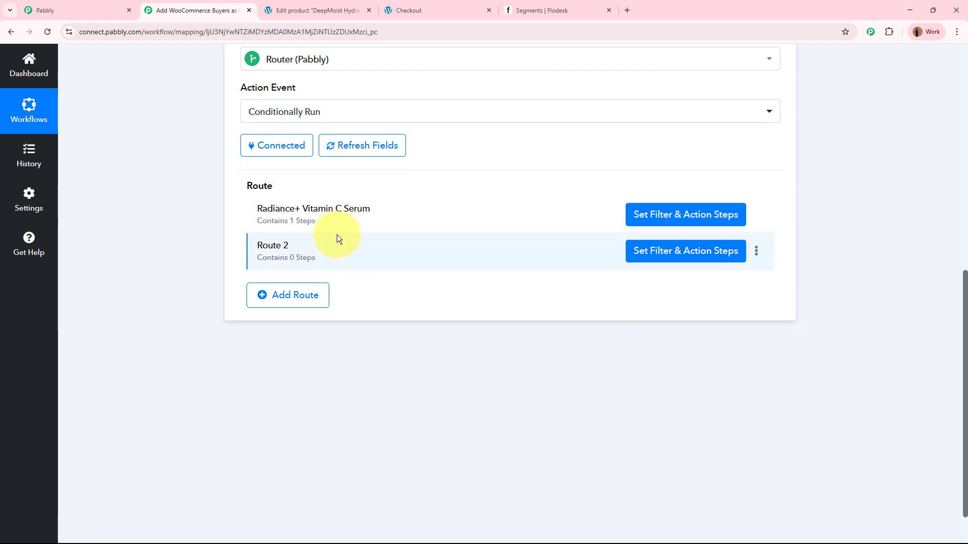
Step: View the Flodesk segments list, return to the workflow, and briefly open and close the Route 2 setup
left_click(564, 10)
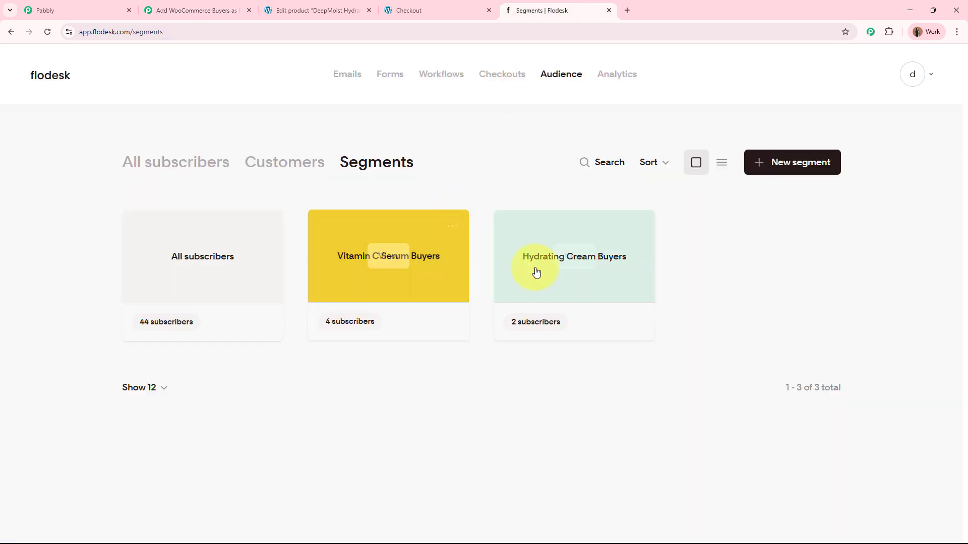
left_click(199, 10)
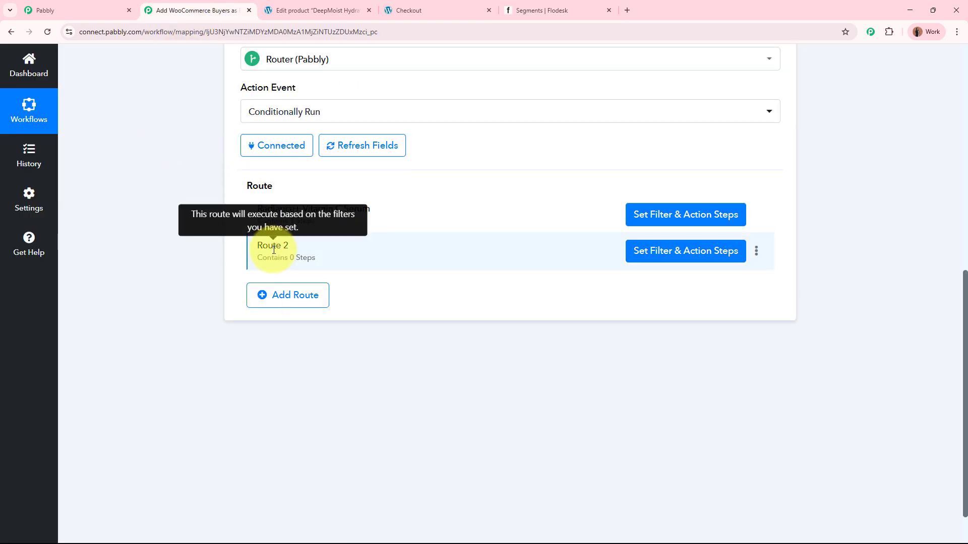
left_click(661, 257)
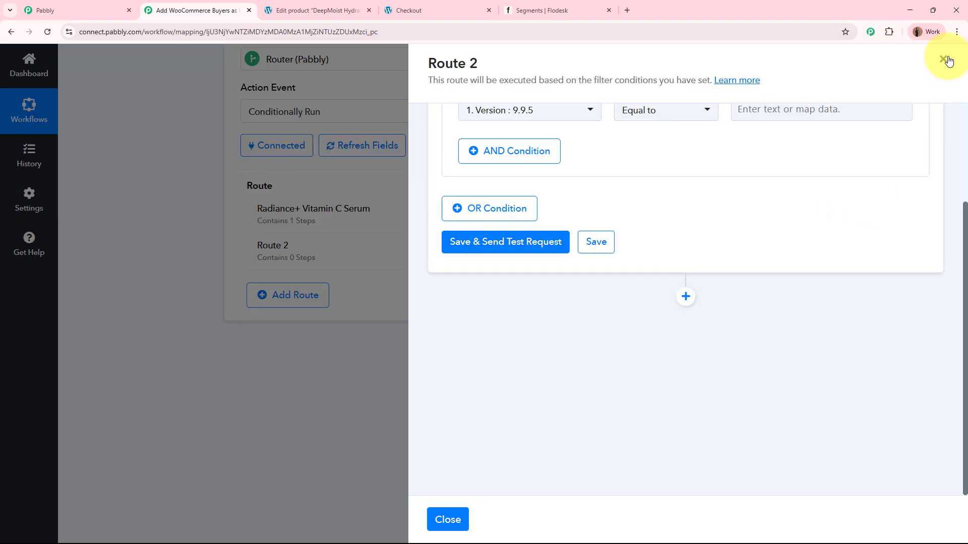
left_click(947, 60)
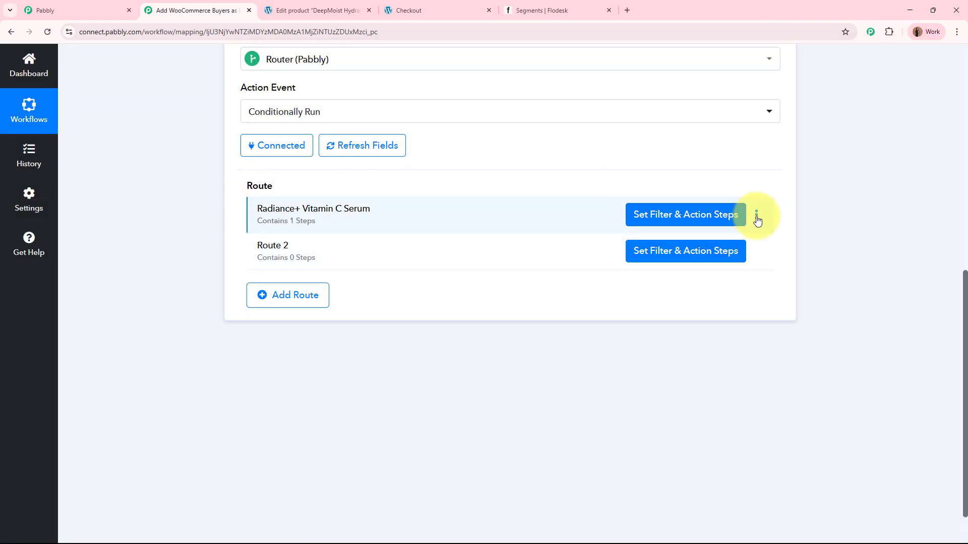
Step: Clone the Radiance+ Vitamin C Serum route in the router
left_click(757, 217)
left_click(730, 256)
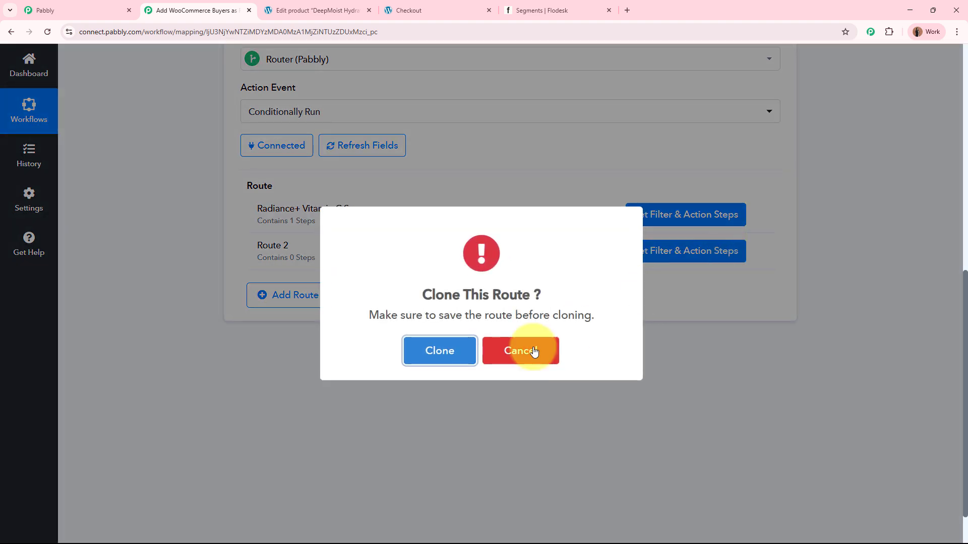
left_click(456, 355)
Step: Rename the cloned route as DeepMoist Hydrating Cream
left_click(755, 251)
left_click(688, 271)
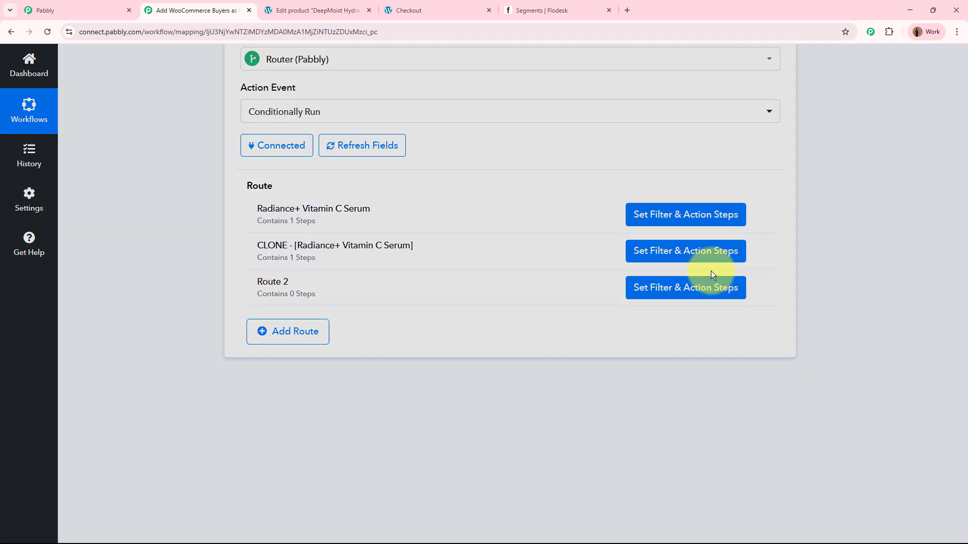
left_click_drag(509, 301, 250, 298)
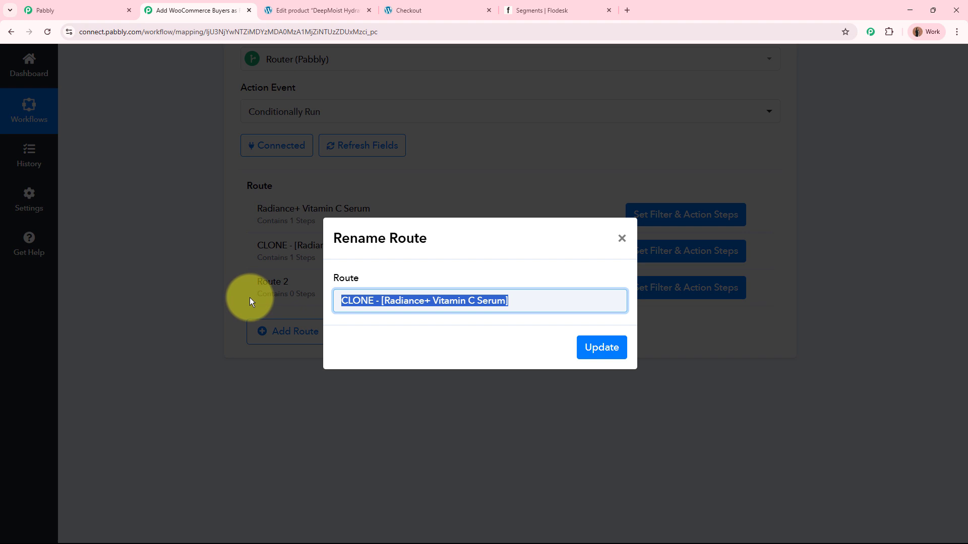
type("DeepMoist Hydrating Cream")
key("Return")
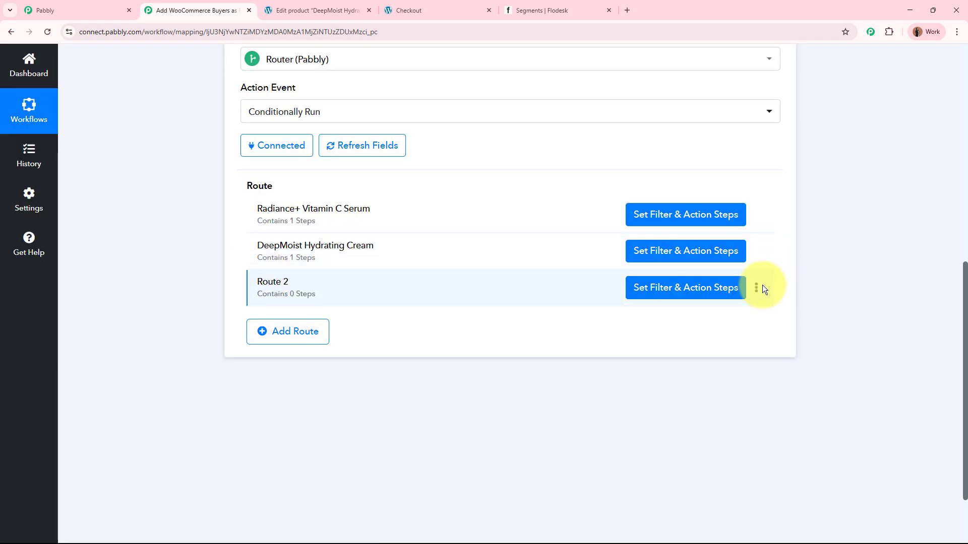
Step: Delete the empty Route 2 from the router
left_click(757, 287)
left_click(698, 343)
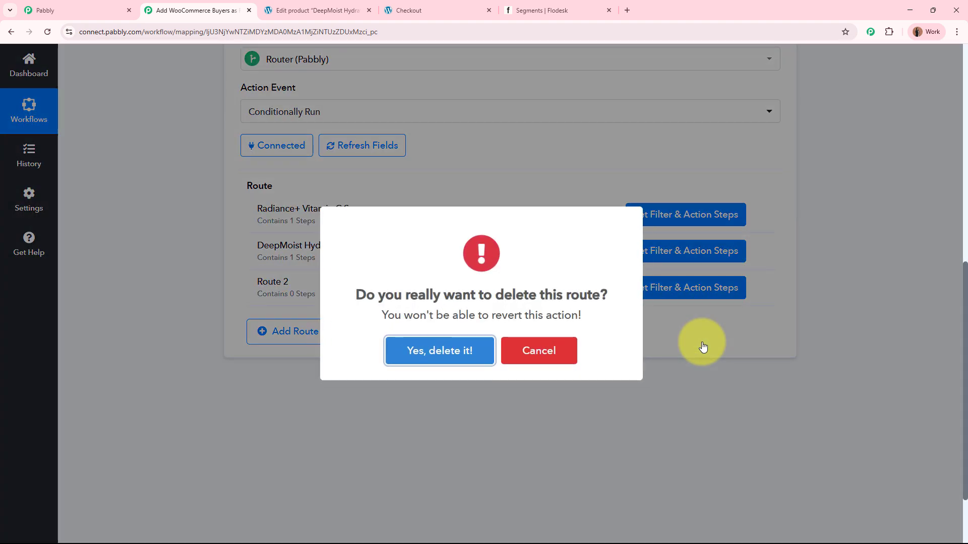
left_click(425, 352)
Step: Open the DeepMoist Hydrating Cream route's filter and choose Shipping Lines 0 Meta Data 0 Value as its label
left_click(670, 252)
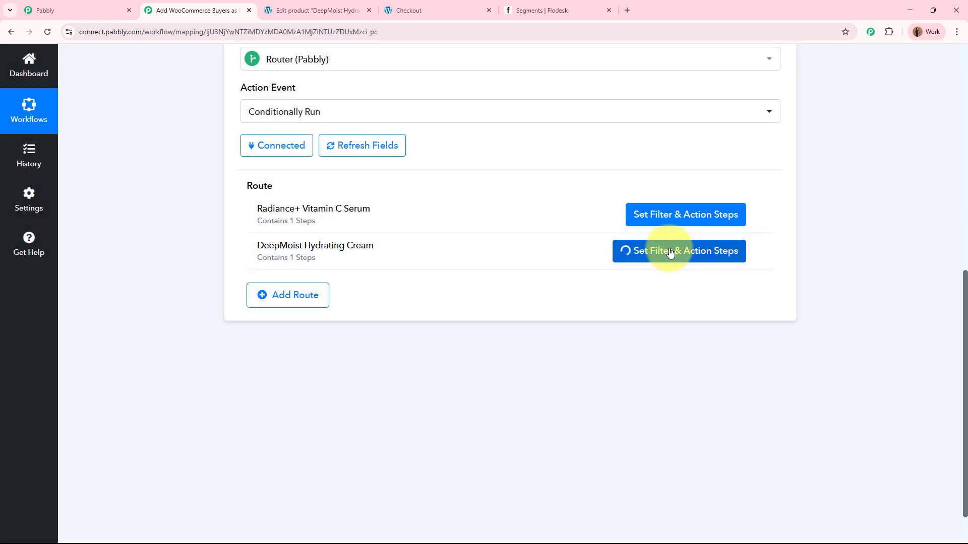
left_click(658, 143)
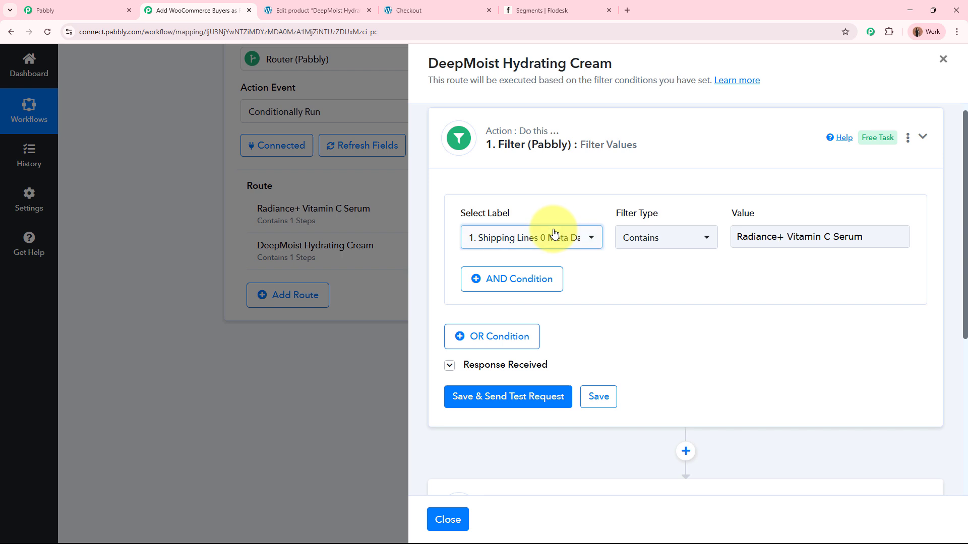
left_click(554, 234)
left_click(594, 308)
scroll(577, 423, "down", 15)
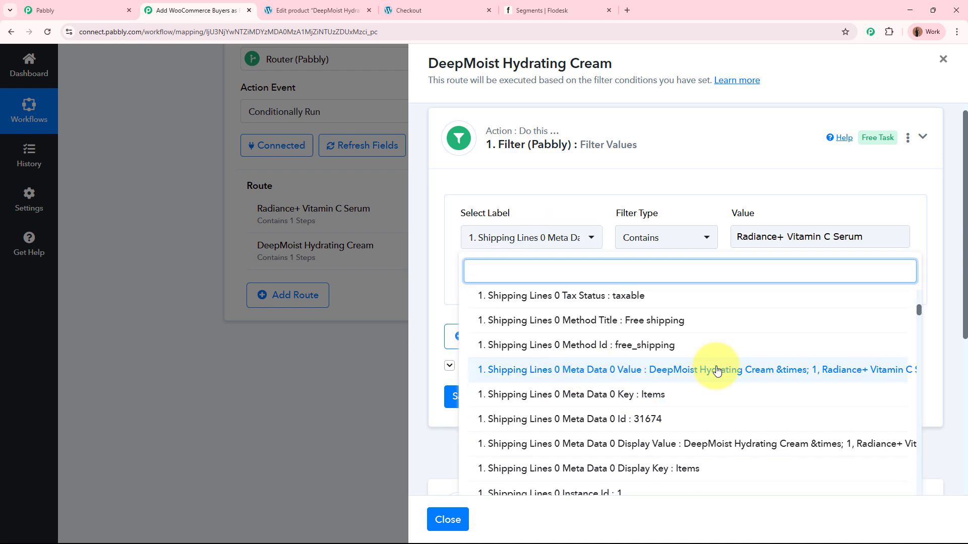
left_click(625, 373)
Step: Set the filter value to DeepMoist Hydrating Cream, then save the filter and send a test request
left_click(877, 235)
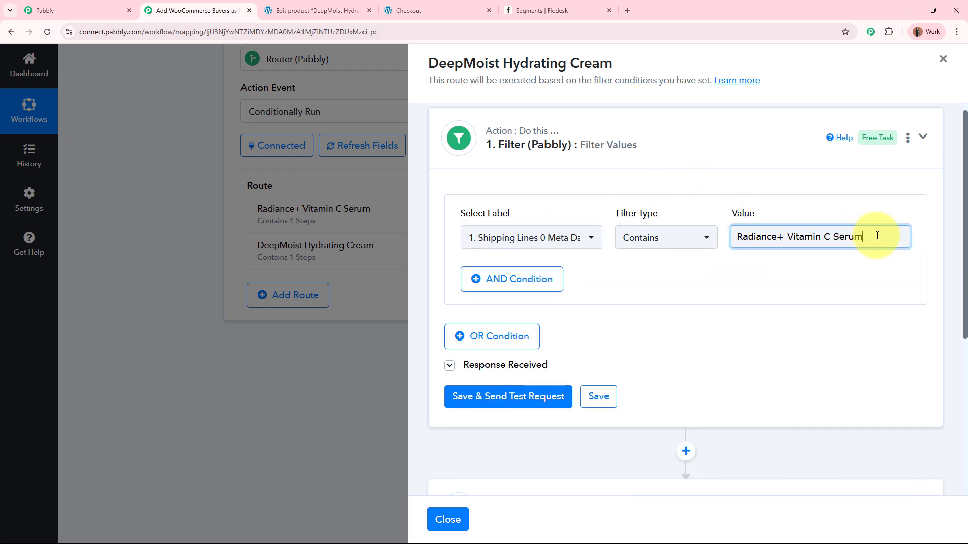
key("ctrl+a")
key("BackSpace")
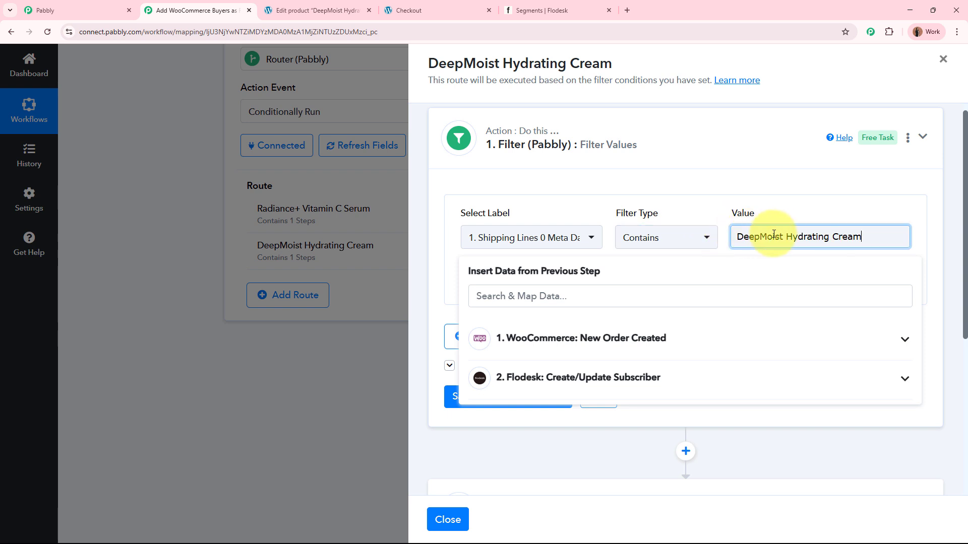
left_click(803, 200)
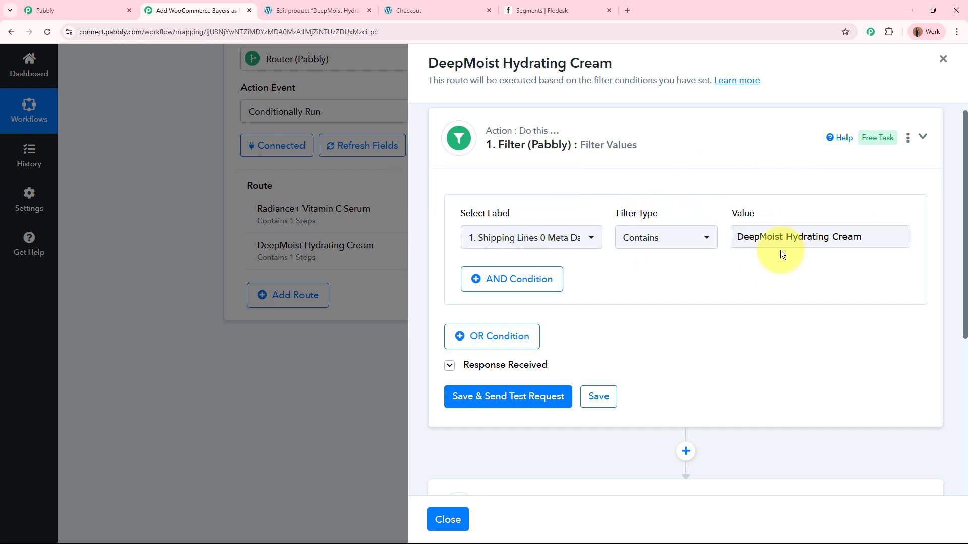
left_click(529, 398)
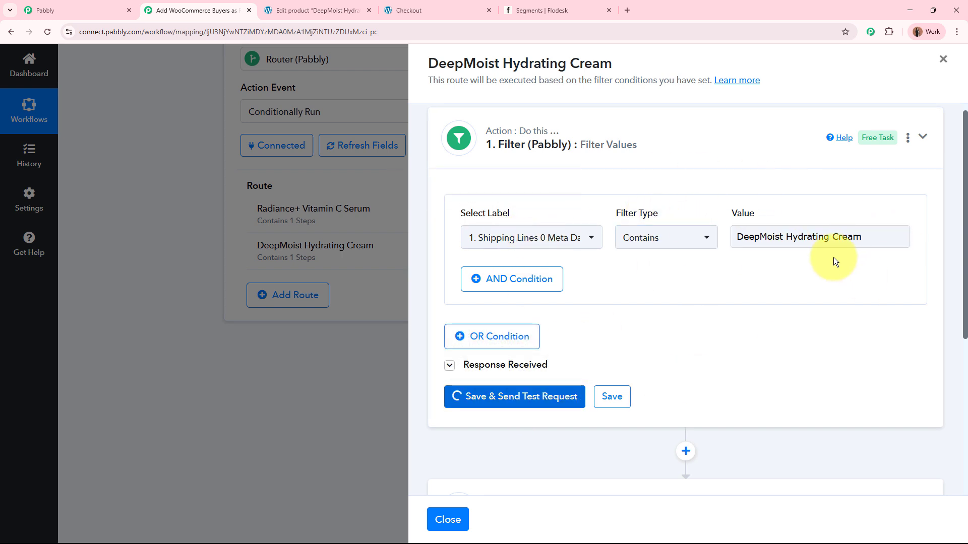
Step: Check the status and message in the filter's test response, then collapse the filter step
scroll(806, 322, "down", 3)
left_click(692, 315)
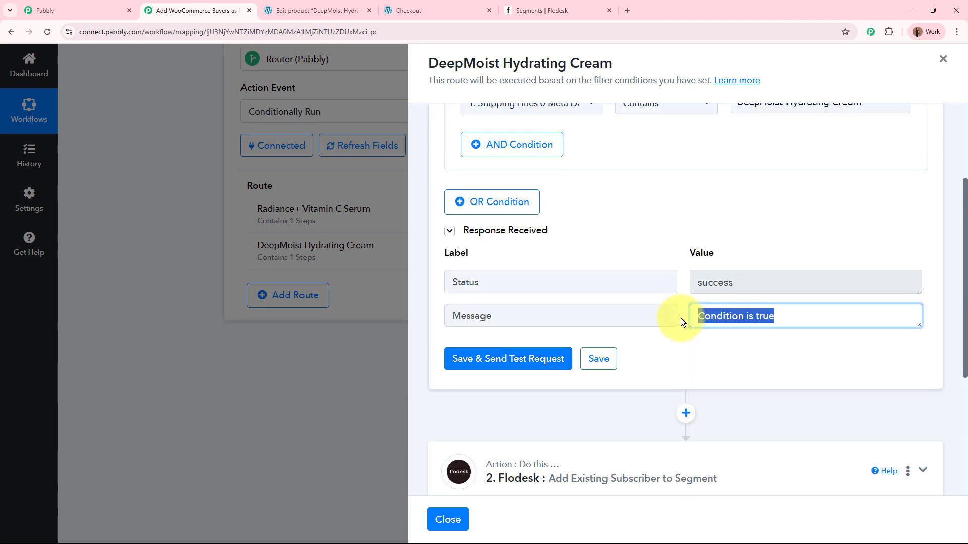
left_click(691, 278)
scroll(677, 274, "up", 1)
scroll(677, 275, "up", 2)
left_click(676, 168)
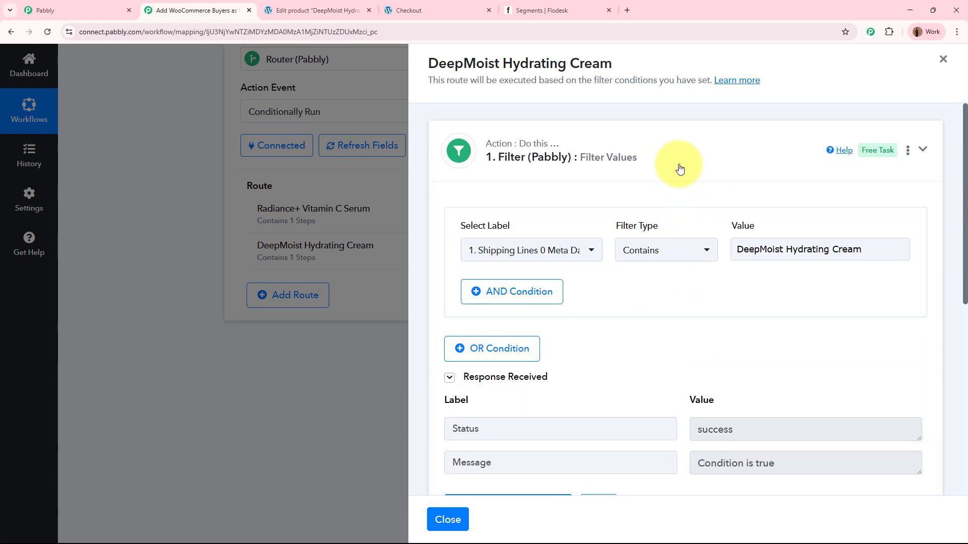
Step: In the route's Flodesk action, refresh the segments and replace Vitamin C Serum Buyers with Hydrating Cream Buyers
left_click(756, 270)
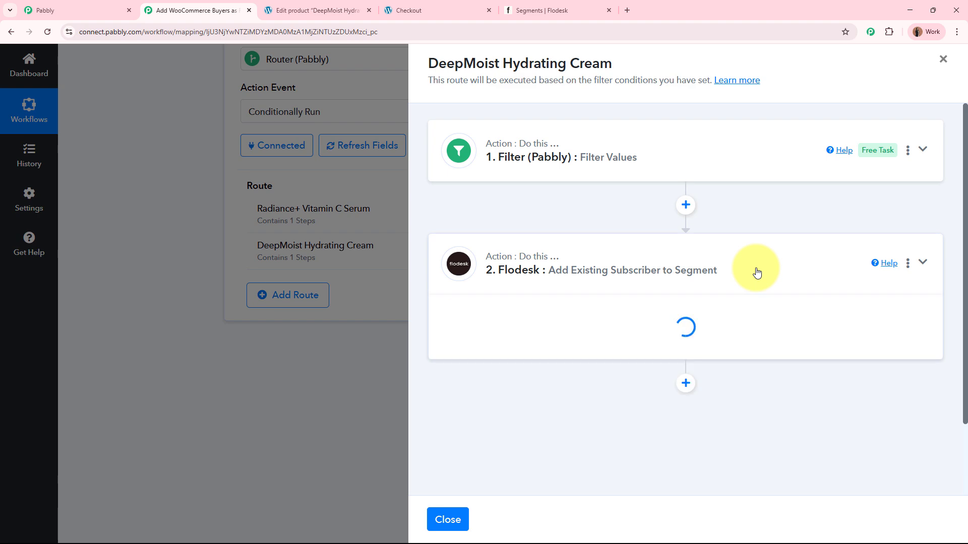
scroll(756, 272, "down", 6)
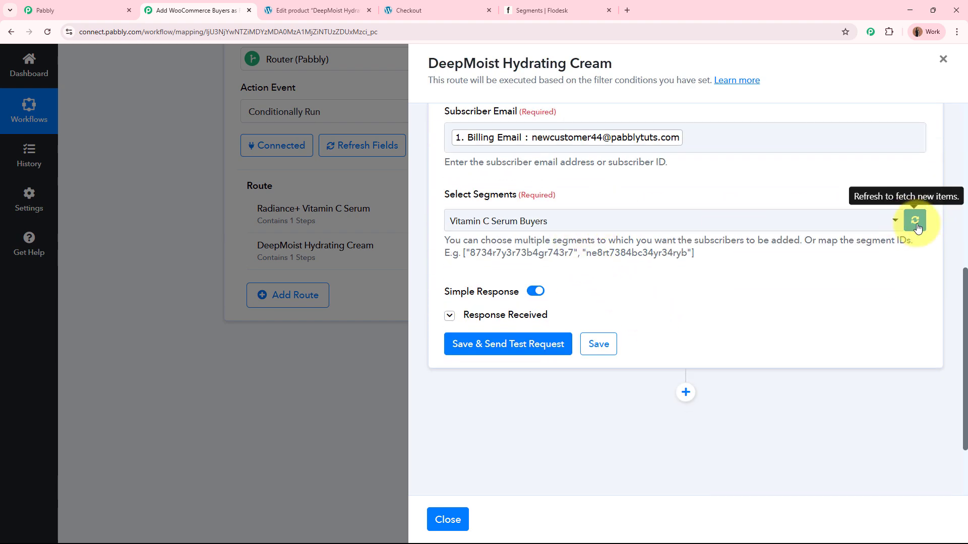
left_click(917, 228)
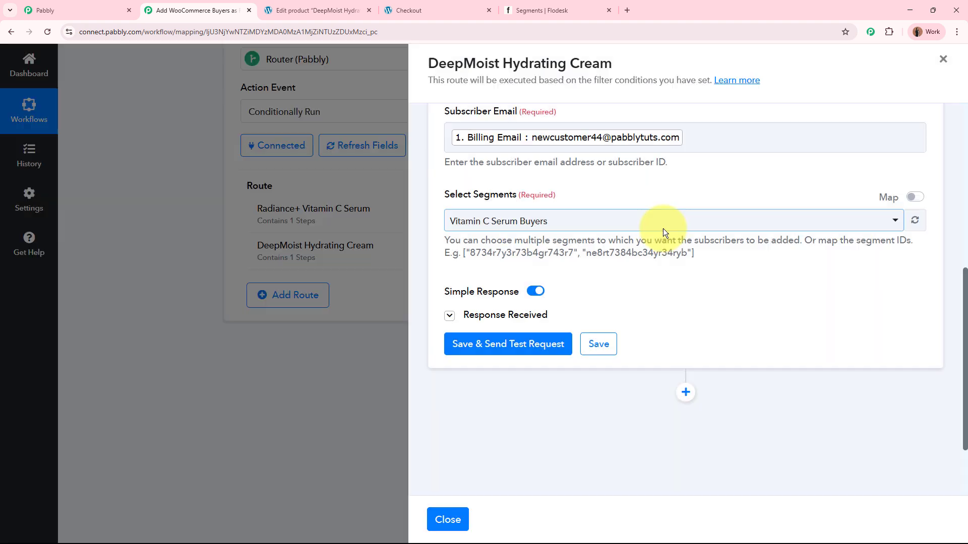
left_click(663, 226)
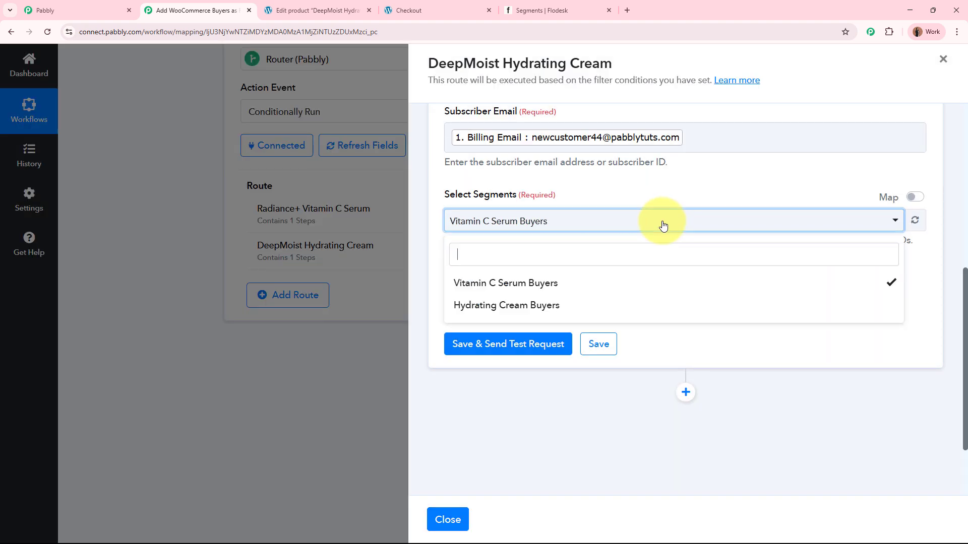
left_click(625, 284)
left_click(579, 304)
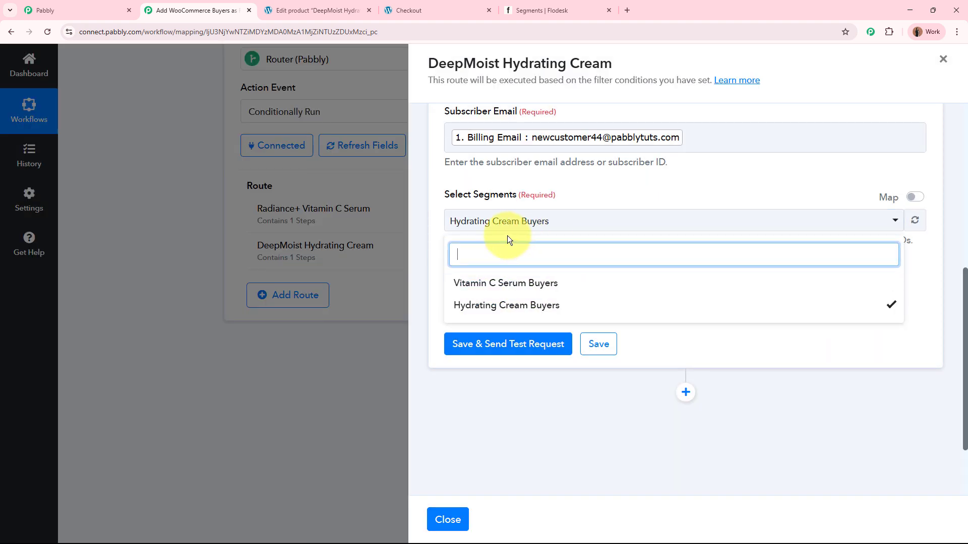
left_click(640, 197)
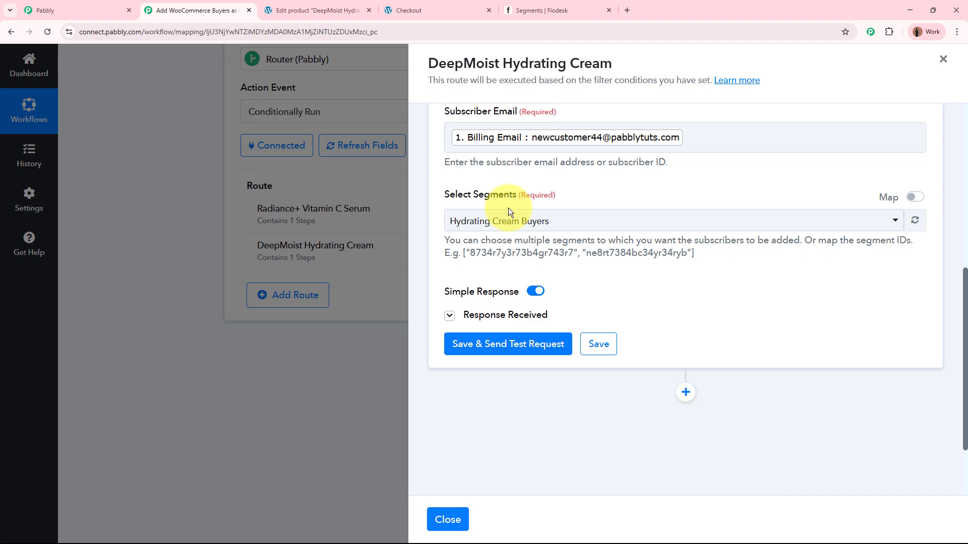
Step: Save the Flodesk segment action, send a test request, and inspect the segment details in the response
left_click(509, 343)
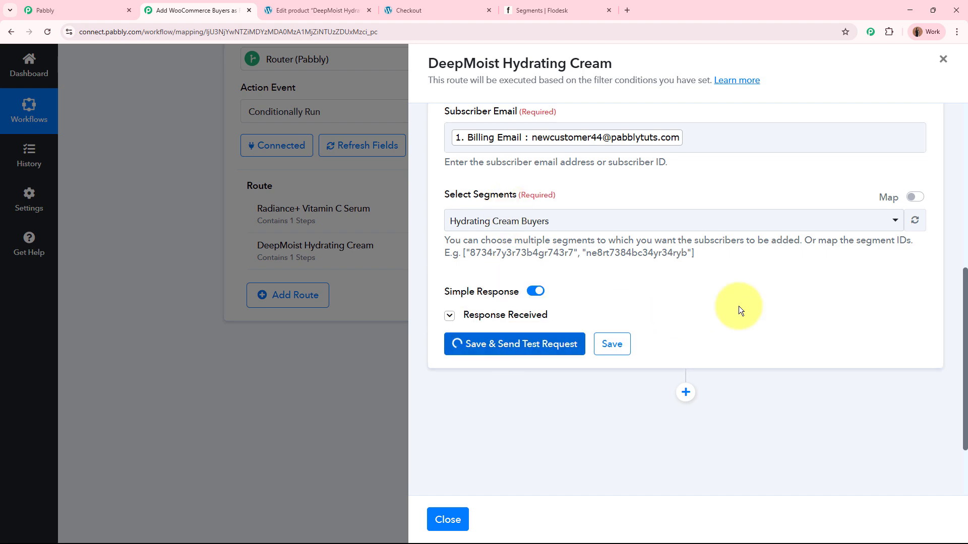
scroll(739, 306, "down", 4)
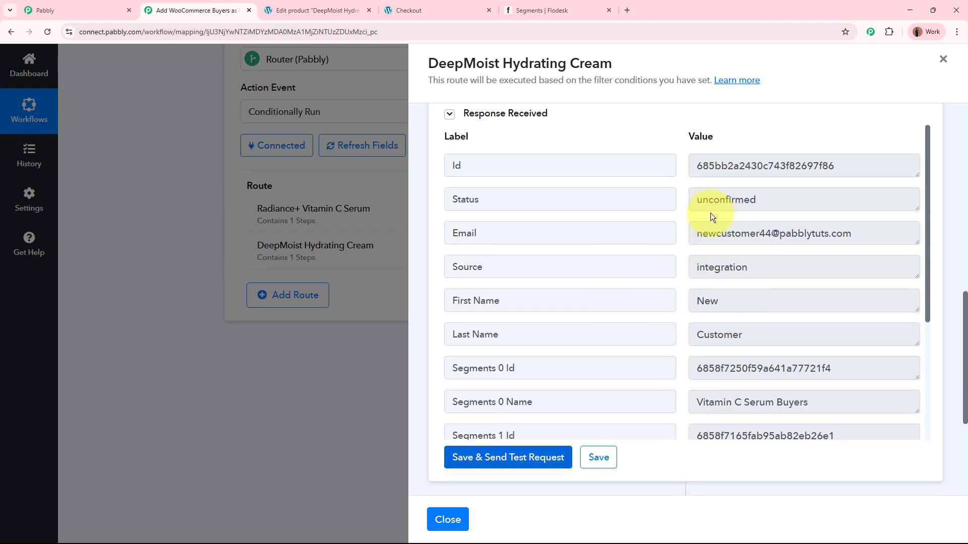
left_click_drag(912, 367, 665, 368)
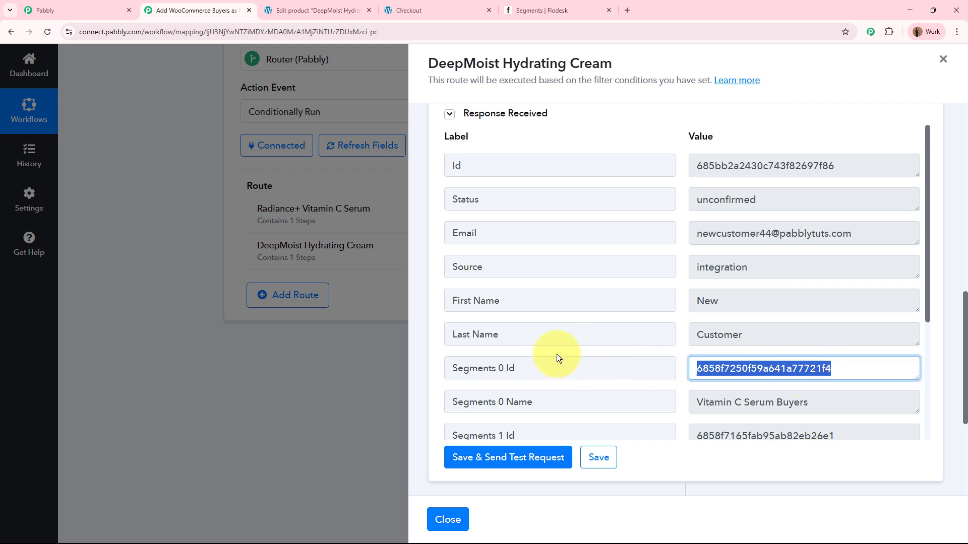
Step: Switch to Flodesk, check the test subscriber's record in the Hydrating Cream Buyers segment, and return to the segment's subscriber list
left_click(562, 3)
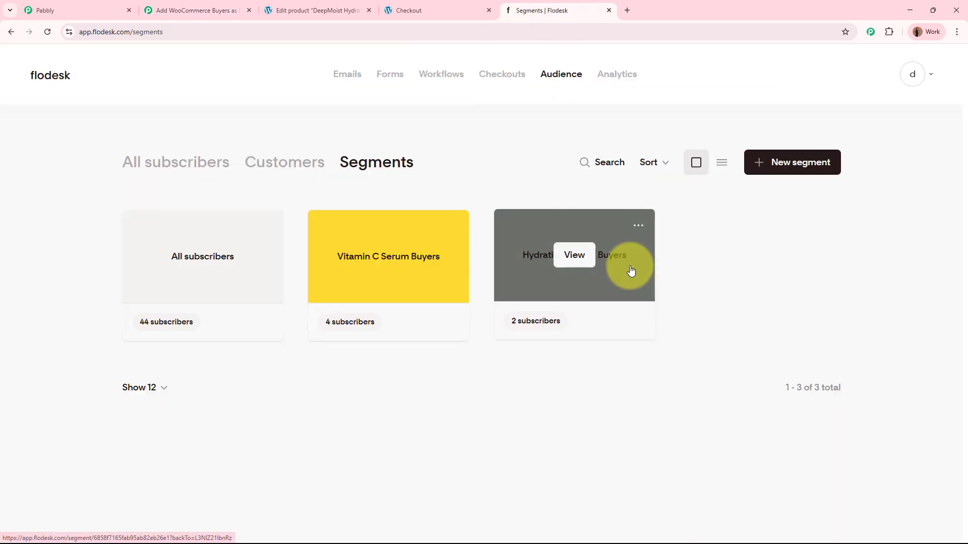
left_click(630, 270)
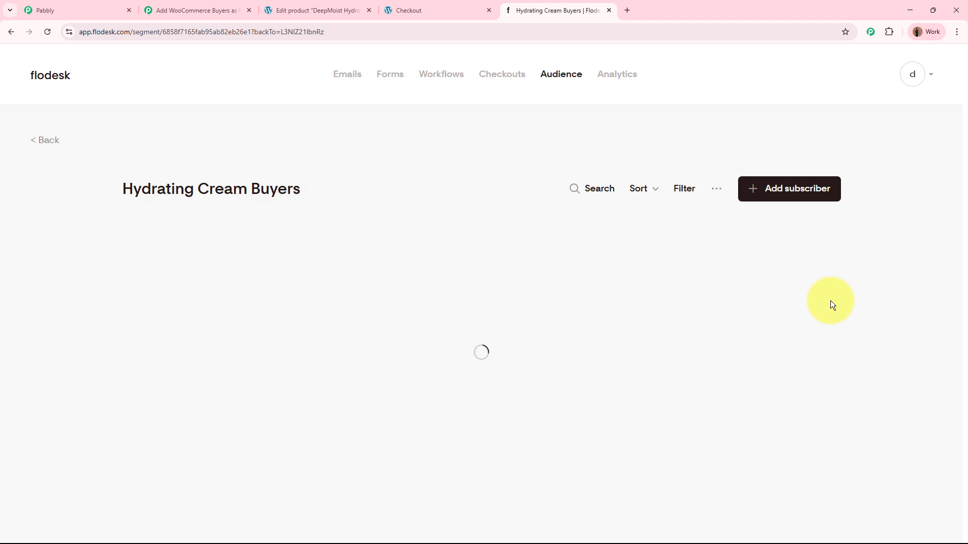
left_click(201, 298)
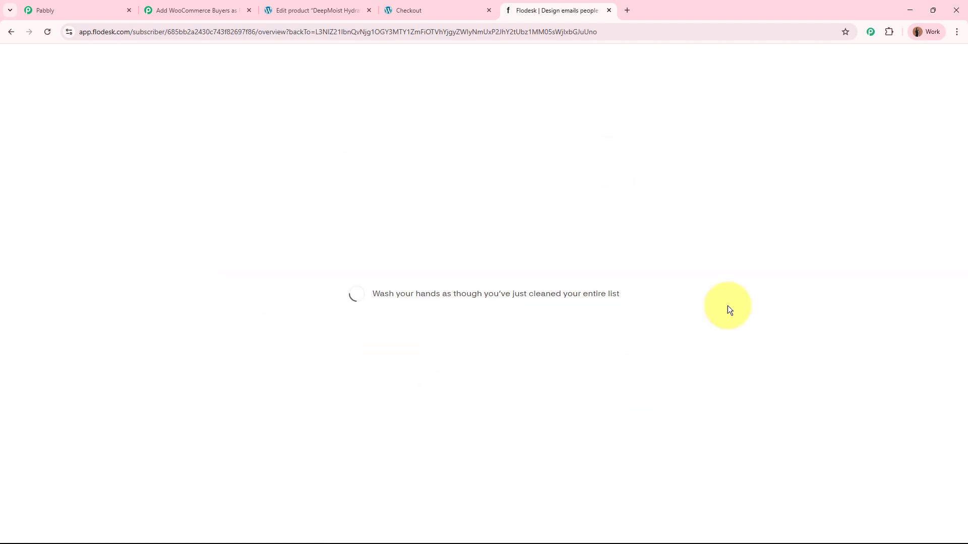
left_click_drag(334, 129, 639, 140)
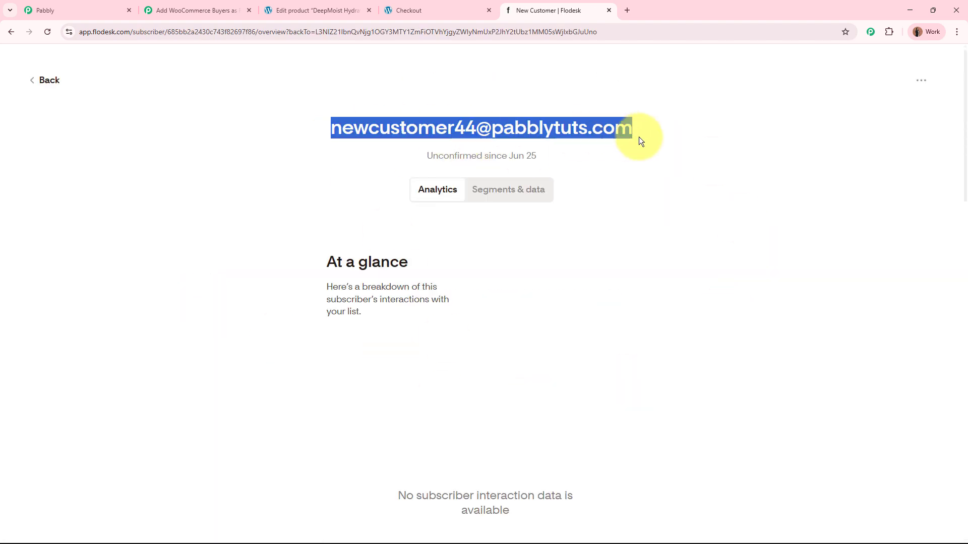
left_click(46, 81)
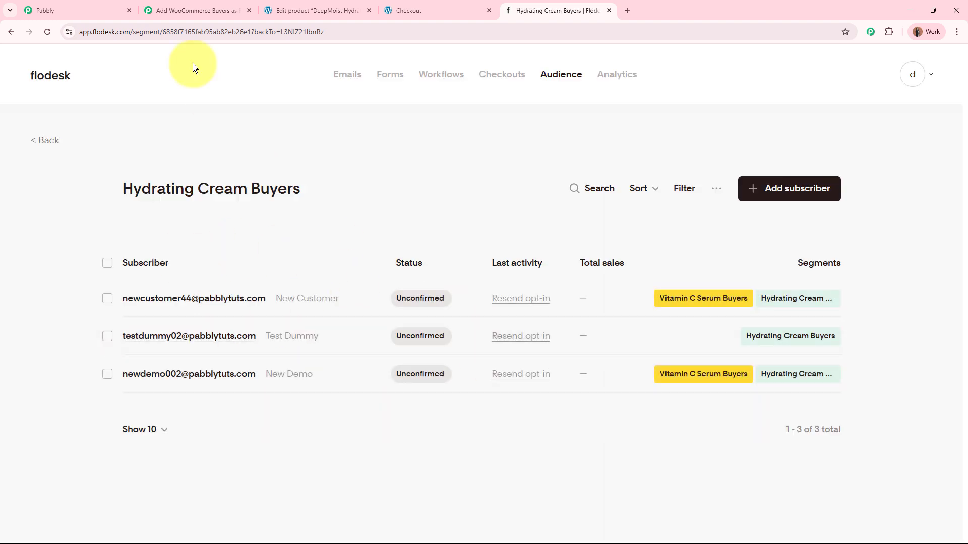
Step: Return to the Pabbly Connect workflow, close the route setup, and review the trigger, Flodesk action and router routes
left_click(181, 10)
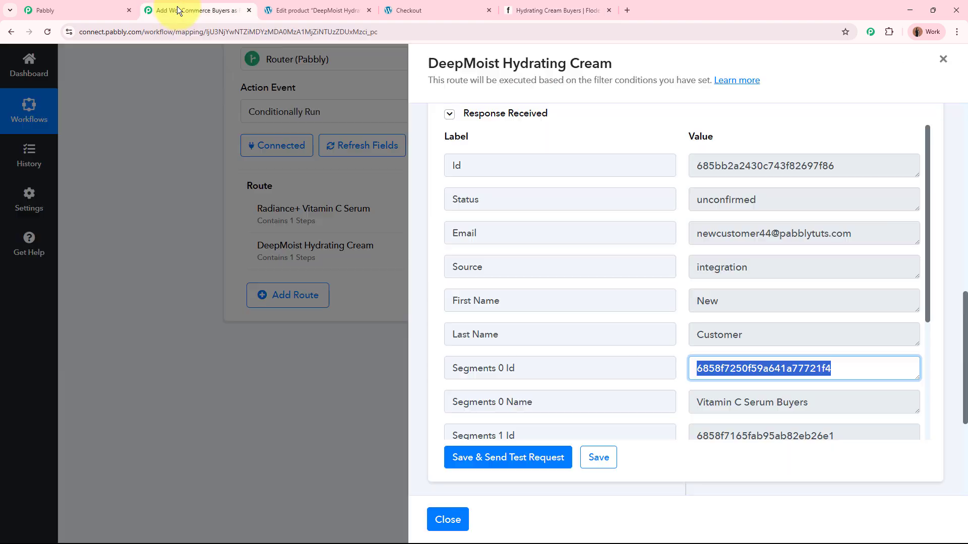
left_click(447, 520)
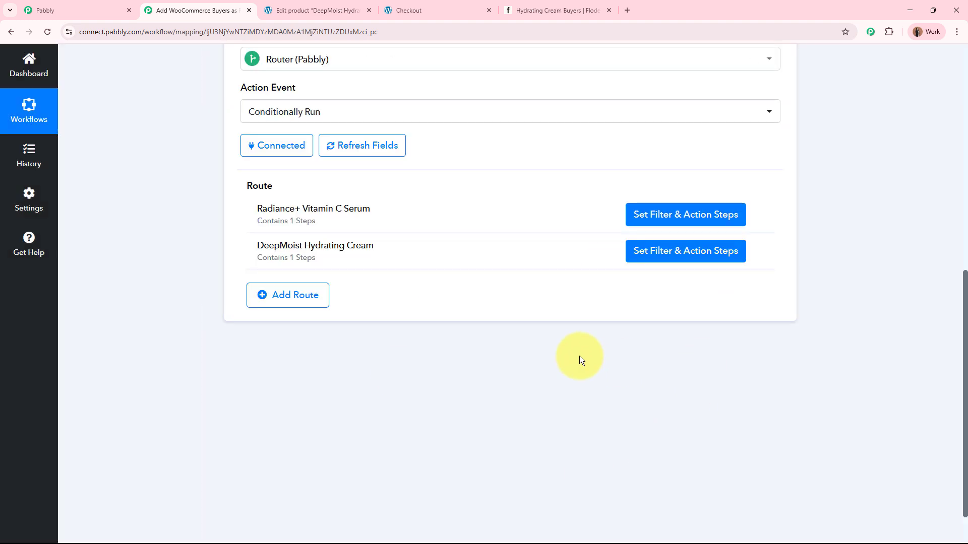
scroll(579, 356, "up", 4)
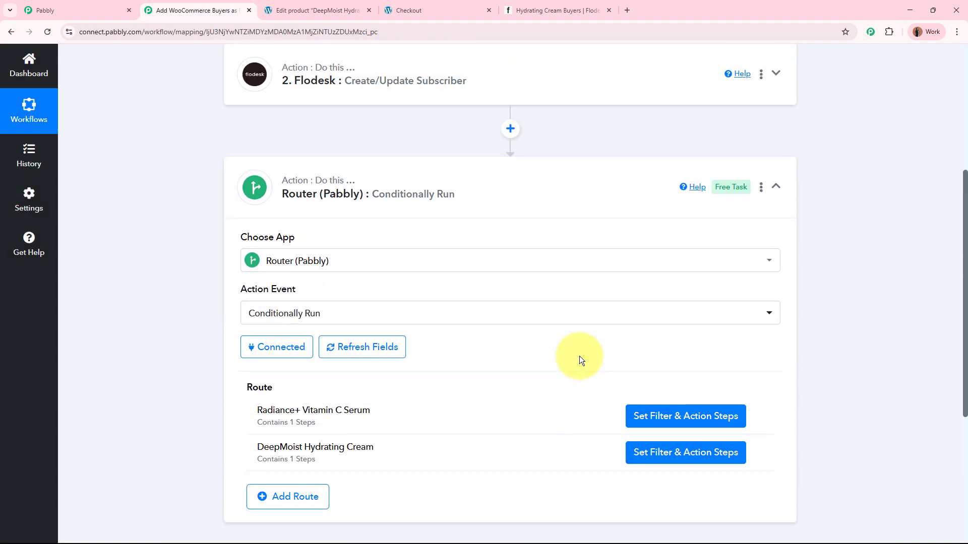
scroll(246, 356, "up", 5)
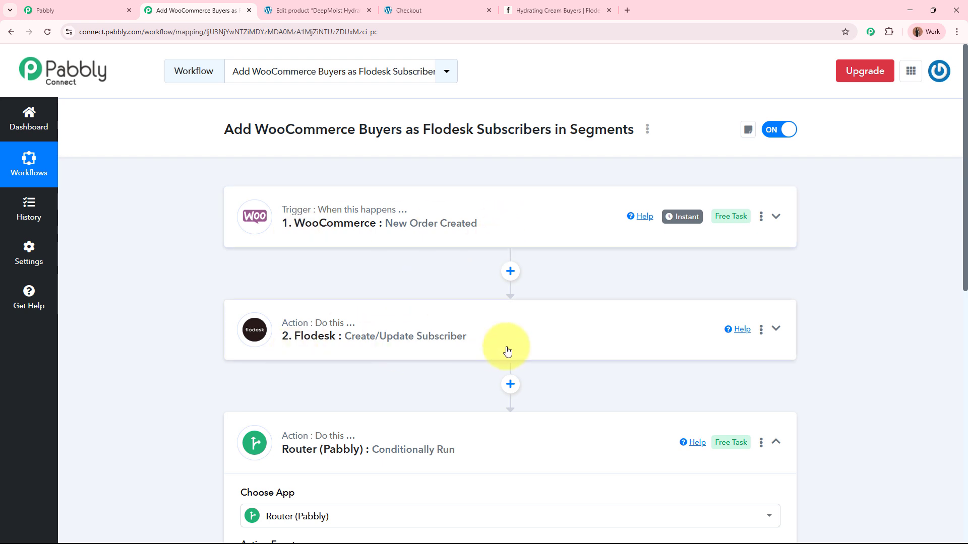
scroll(507, 351, "down", 1)
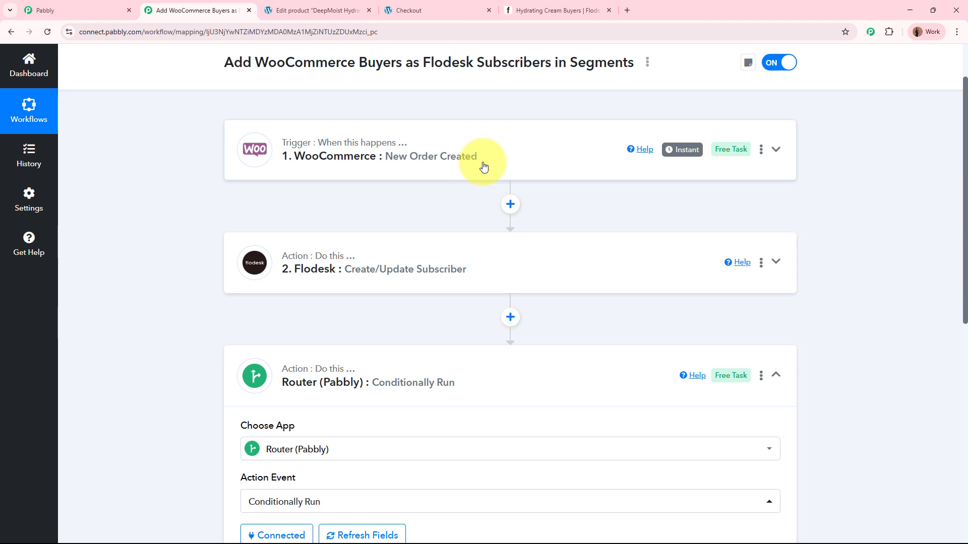
scroll(483, 165, "down", 3)
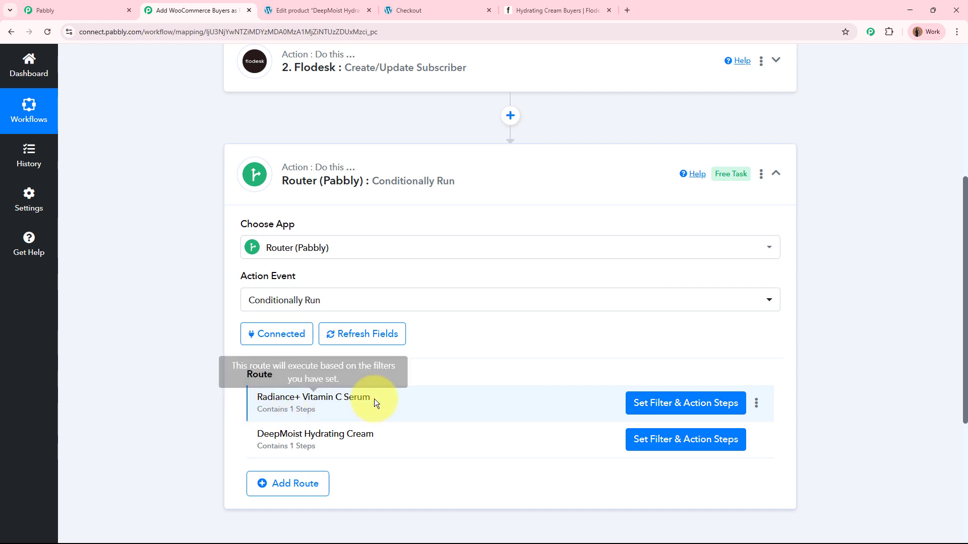
Step: Check the subscriber counts in the Flodesk segments list against the workflow's routes, ending back in Pabbly Connect
left_click(589, 5)
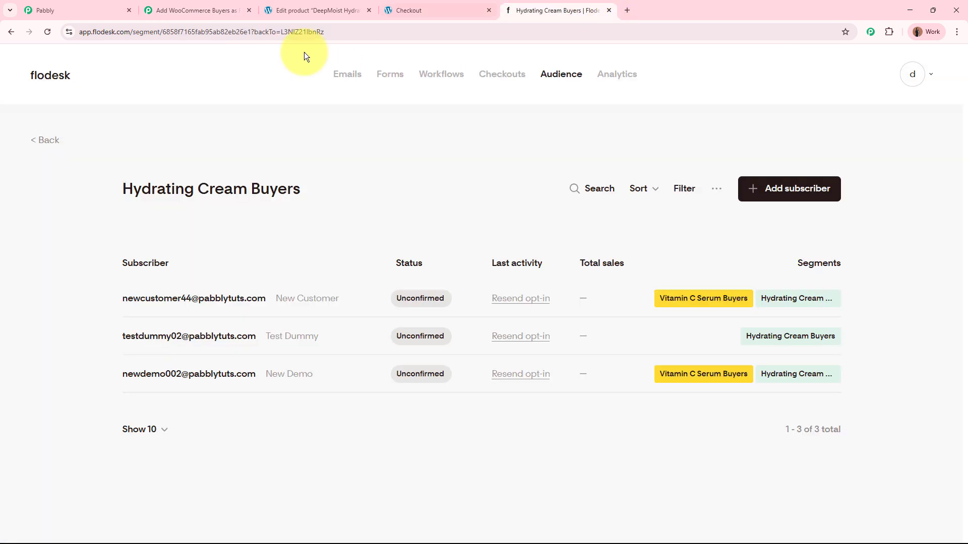
left_click(44, 144)
left_click(204, 6)
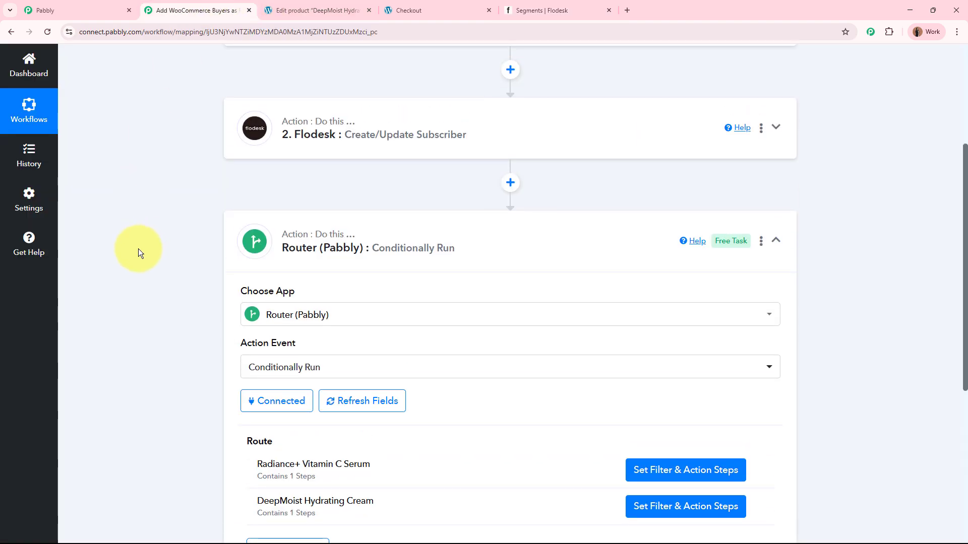
scroll(138, 249, "down", 2)
left_click(511, 9)
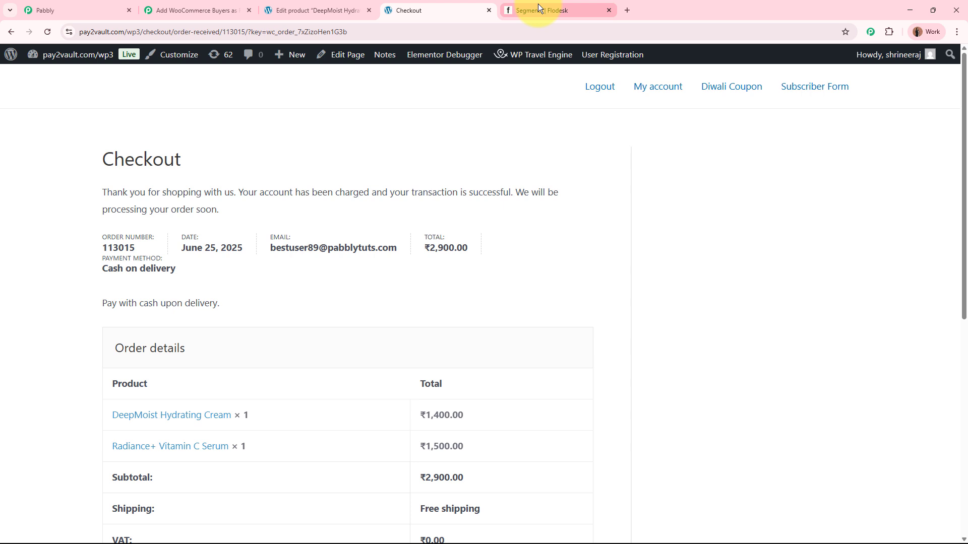
left_click(538, 6)
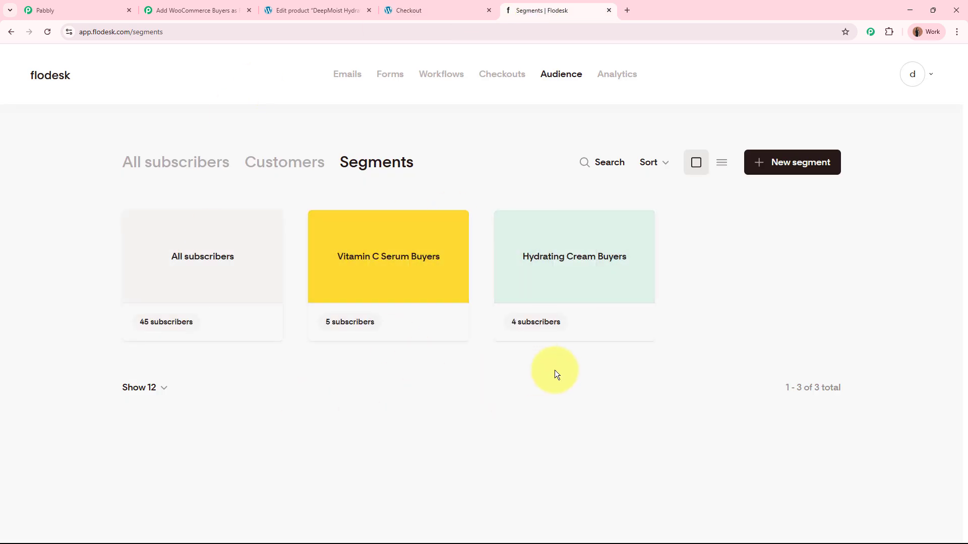
left_click(204, 9)
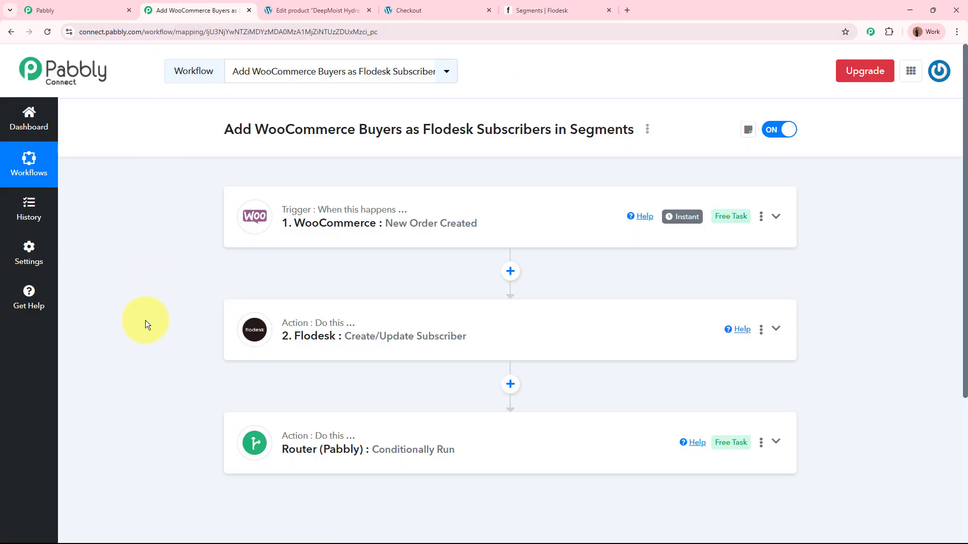